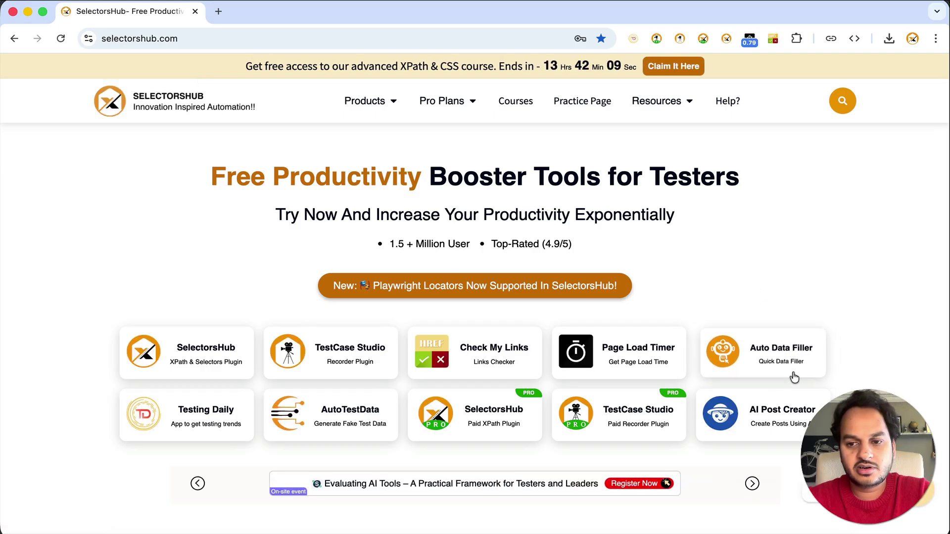
- Open the Auto Data Filler product page and its Chrome Web Store listing, checking supported browsers
{"action": "left_click", "coordinate": [768, 353]}
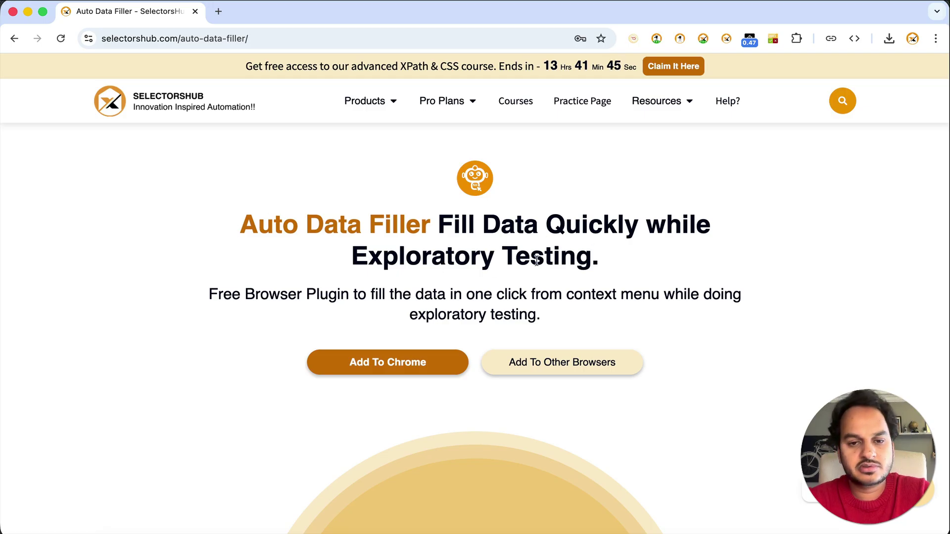
{"action": "left_click", "coordinate": [415, 371]}
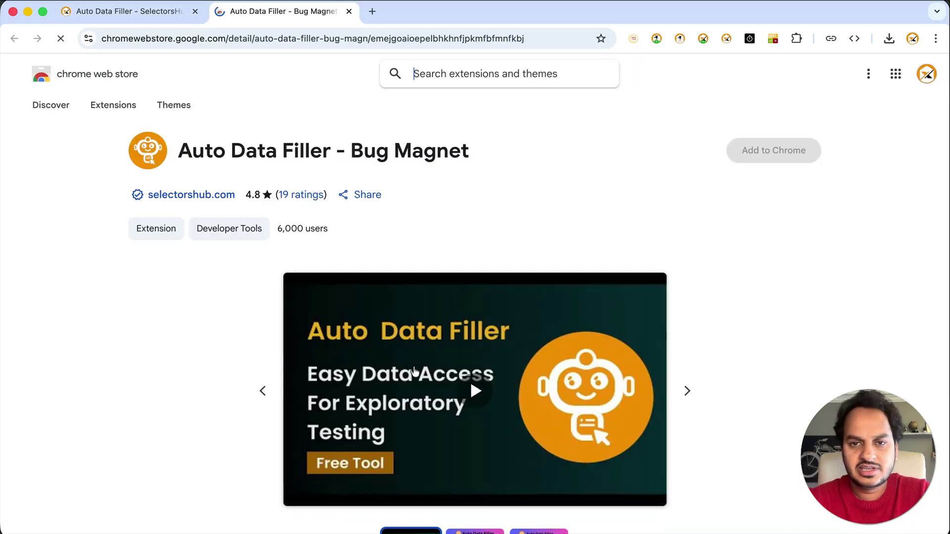
{"action": "left_click", "coordinate": [123, 15]}
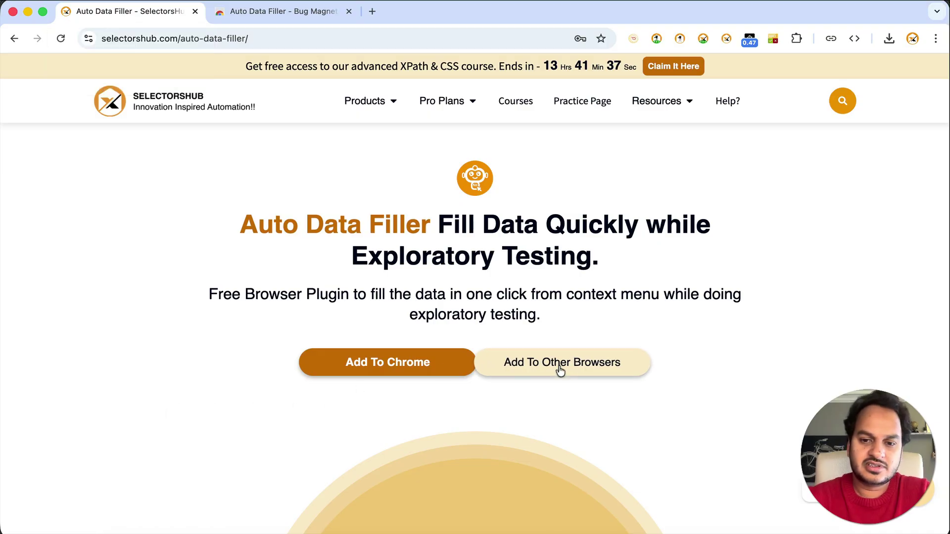
{"action": "left_click", "coordinate": [583, 371]}
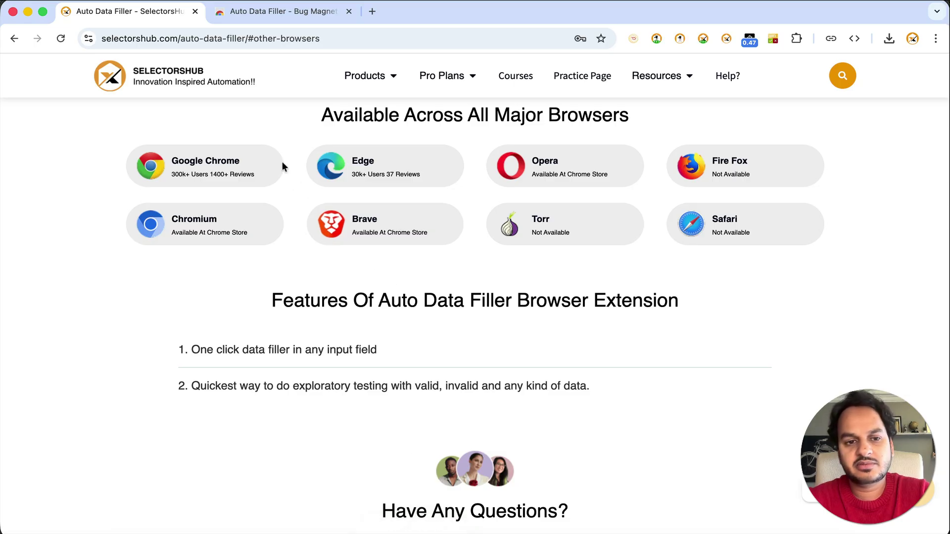
{"action": "left_click", "coordinate": [269, 15]}
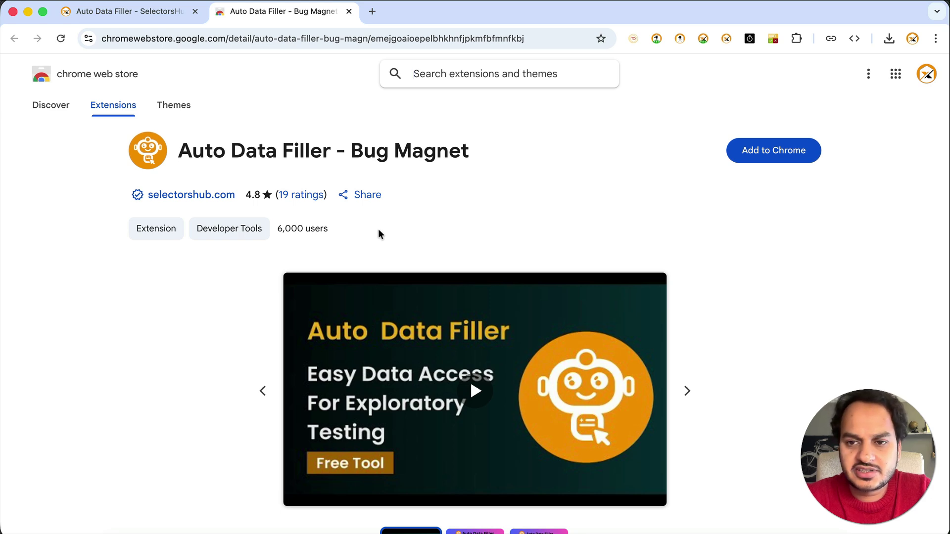
- Add the Auto Data Filler - Bug Magnet extension to Chrome
{"action": "left_click", "coordinate": [780, 152]}
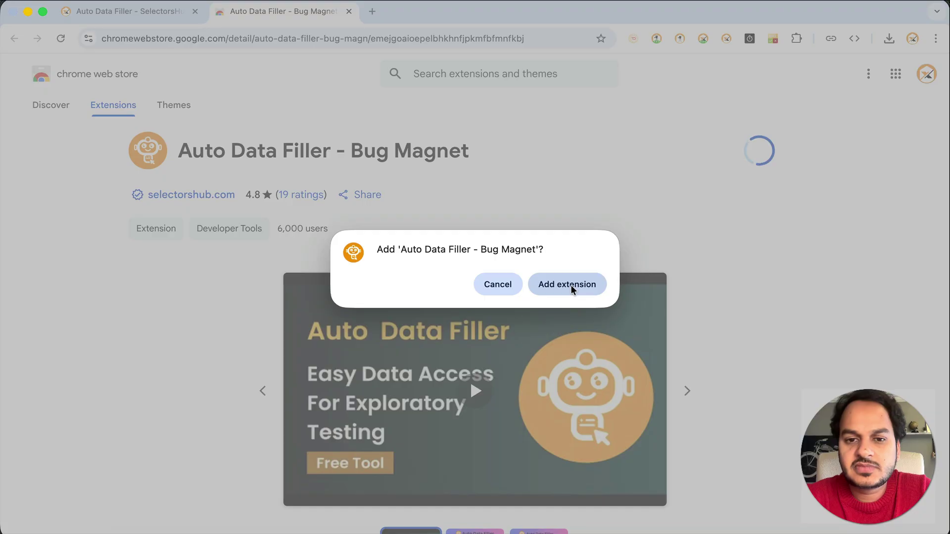
{"action": "left_click", "coordinate": [571, 287]}
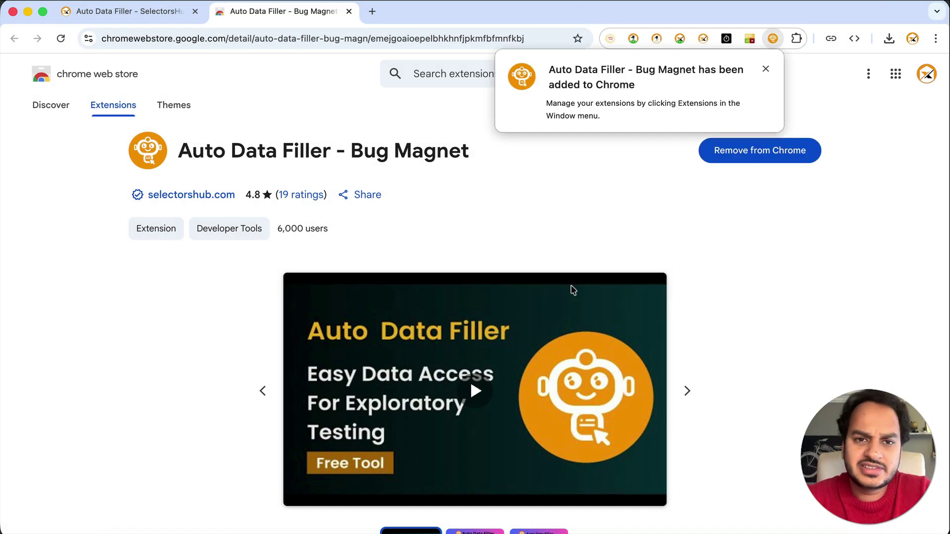
{"action": "left_click", "coordinate": [607, 255]}
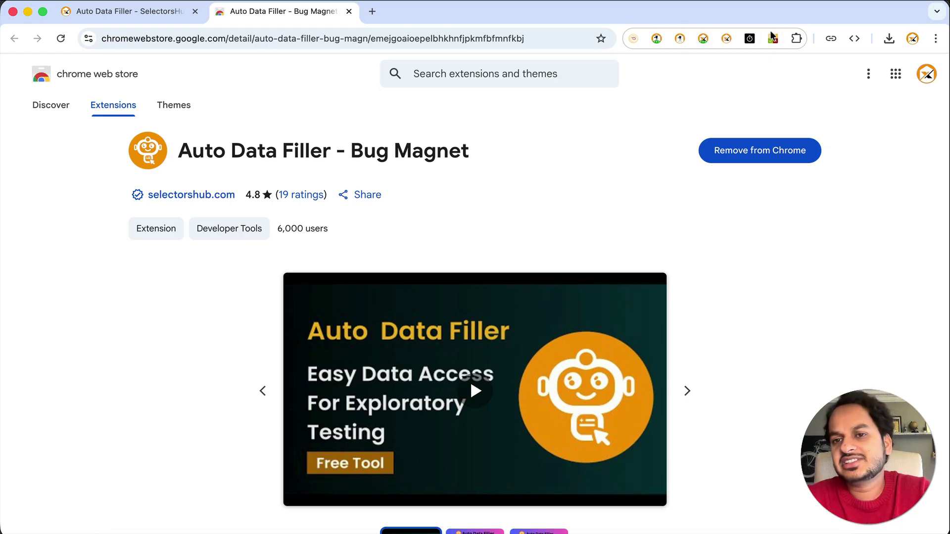
- Pin Auto Data Filler in the Extensions menu so it stays visible
{"action": "left_click", "coordinate": [796, 39]}
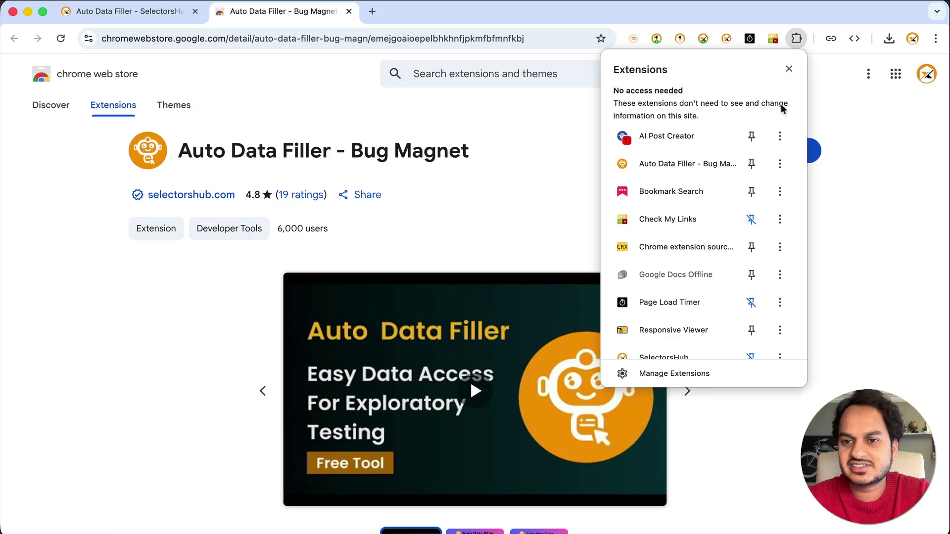
{"action": "left_click", "coordinate": [751, 164]}
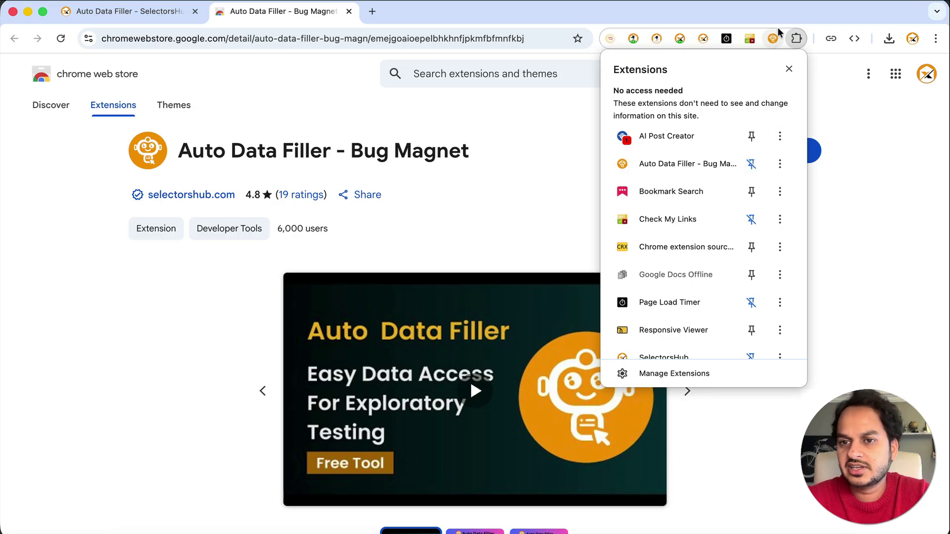
{"action": "left_click", "coordinate": [789, 70]}
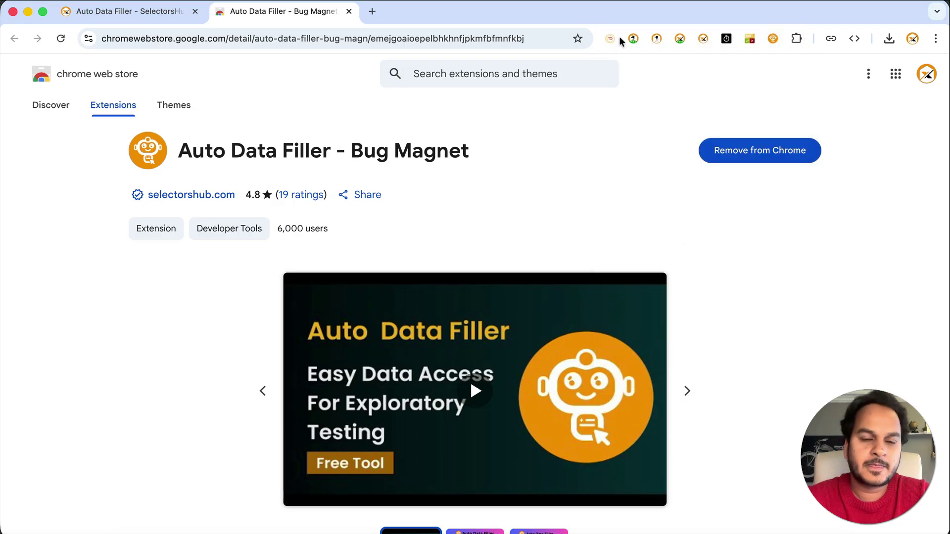
- In a new tab, go to selectorshub.com and open the XPath Practice Page
{"action": "left_click", "coordinate": [373, 10]}
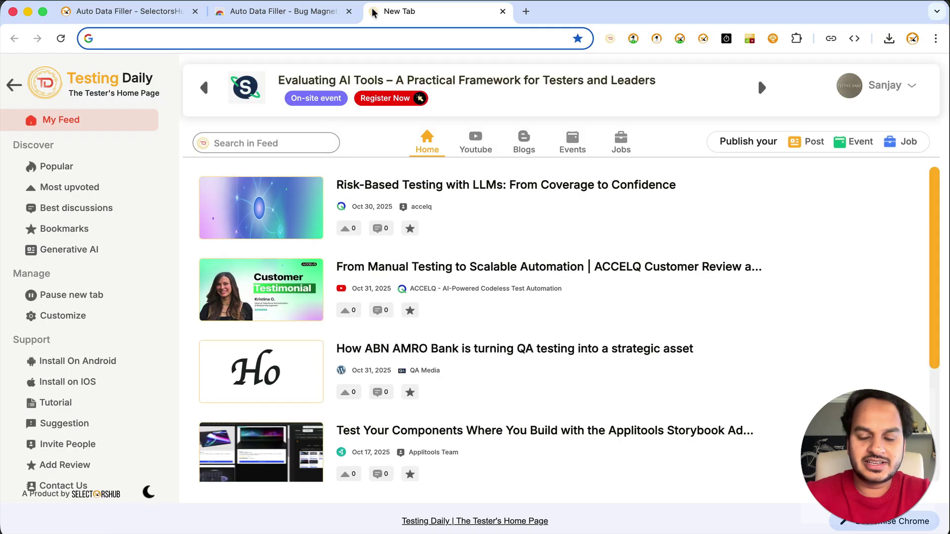
{"action": "type", "text": "slee"}
{"action": "key", "text": "BackSpace"}
{"action": "key", "text": "BackSpace"}
{"action": "key", "text": "BackSpace"}
{"action": "type", "text": "ele"}
{"action": "key", "text": "Return"}
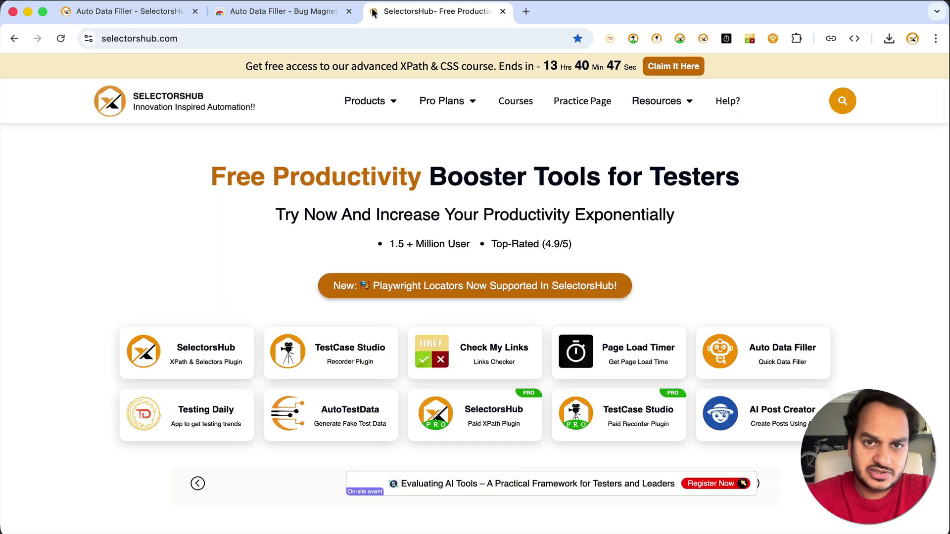
{"action": "left_click", "coordinate": [590, 101]}
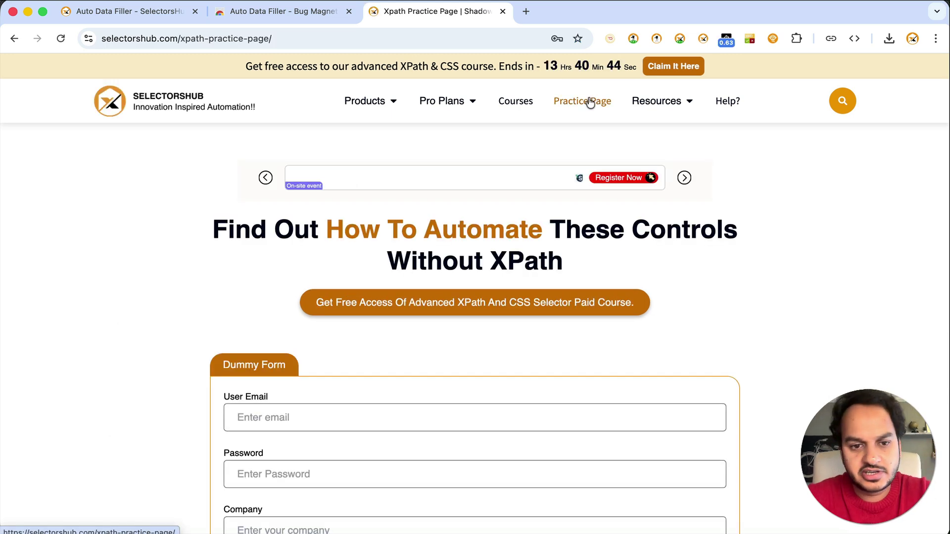
{"action": "scroll", "coordinate": [732, 302], "scroll_direction": "down", "scroll_amount": 3}
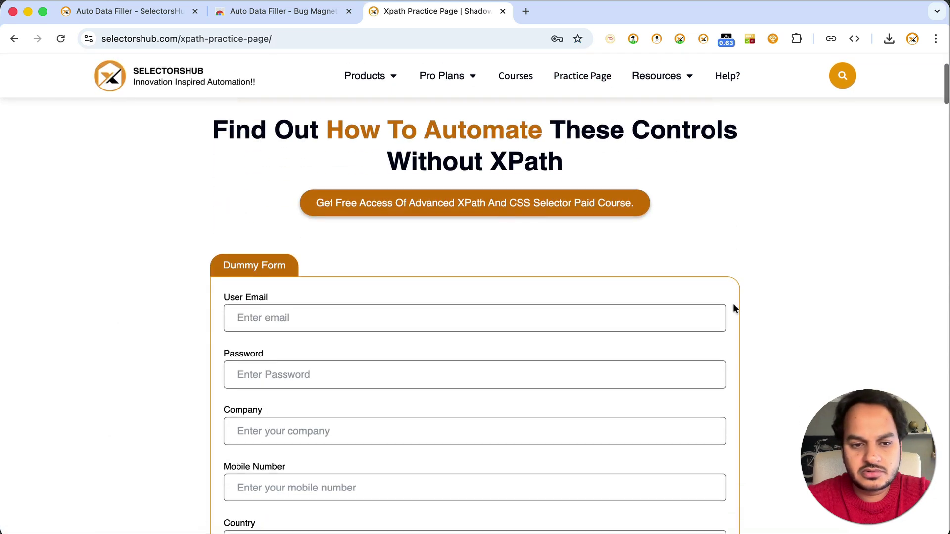
{"action": "scroll", "coordinate": [336, 413], "scroll_direction": "down", "scroll_amount": 4}
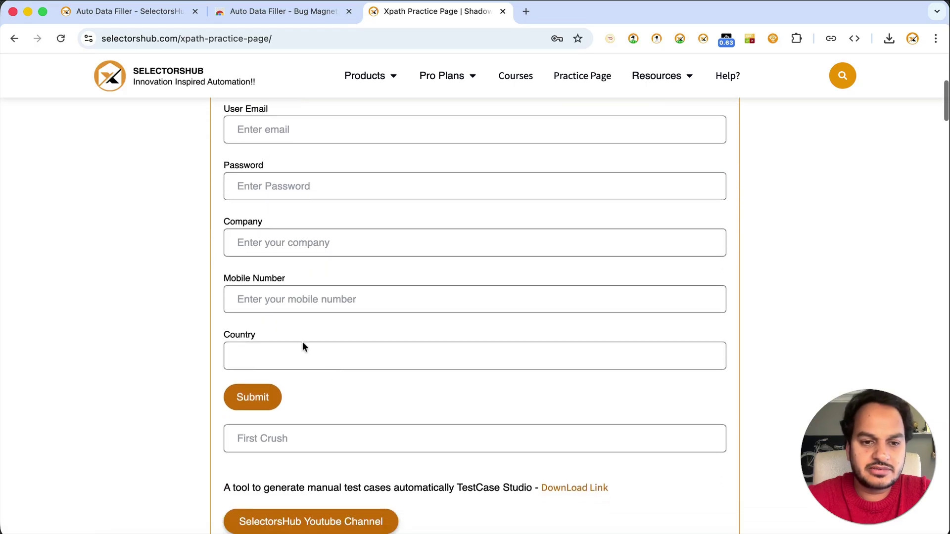
{"action": "left_click", "coordinate": [247, 299]}
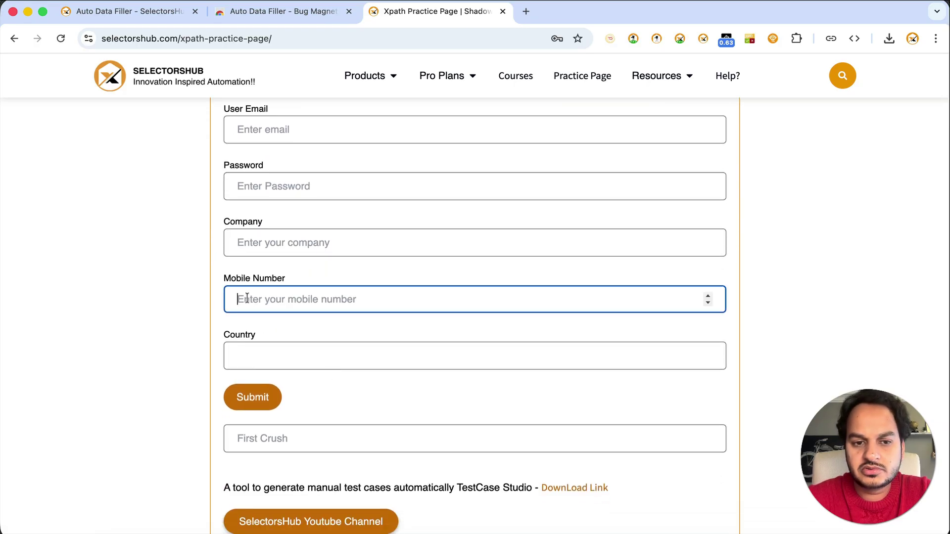
{"action": "right_click", "coordinate": [246, 299]}
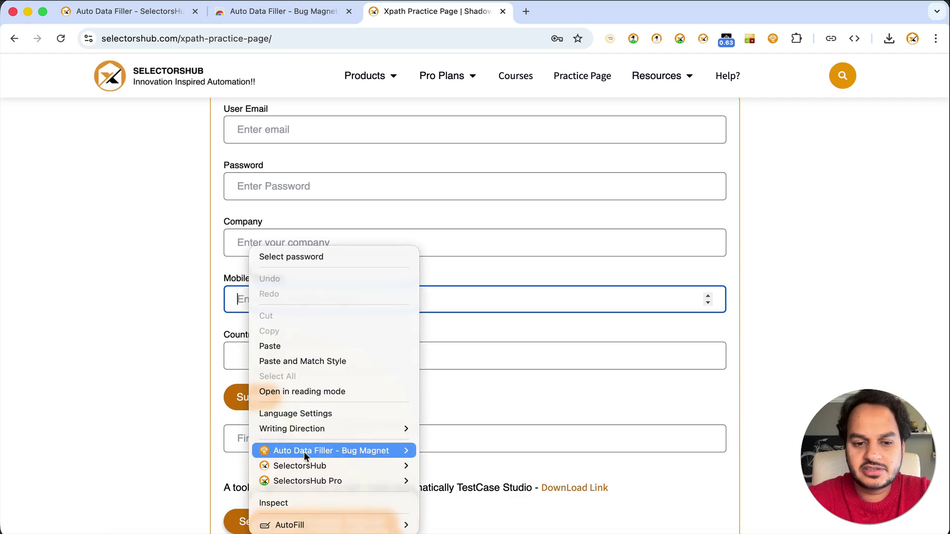
{"action": "mouse_move", "coordinate": [330, 450]}
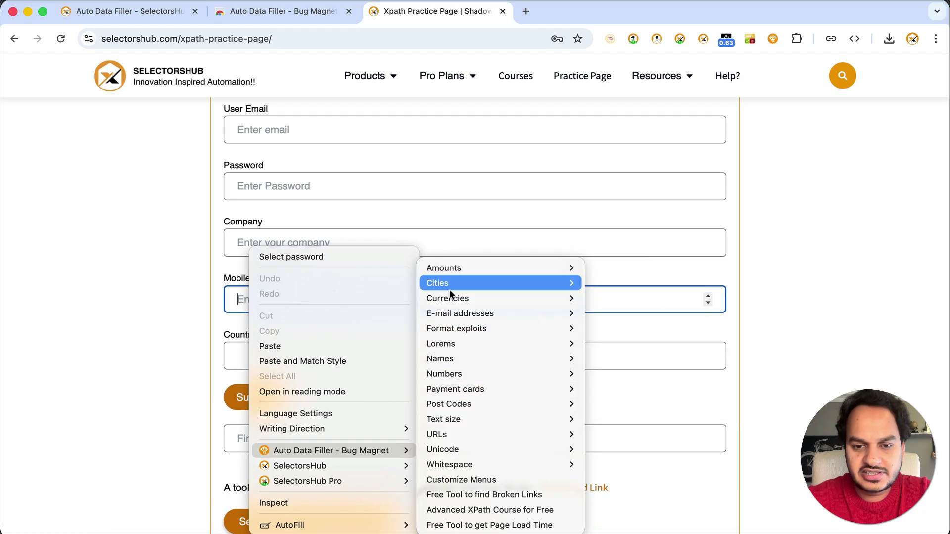
{"action": "mouse_move", "coordinate": [460, 376]}
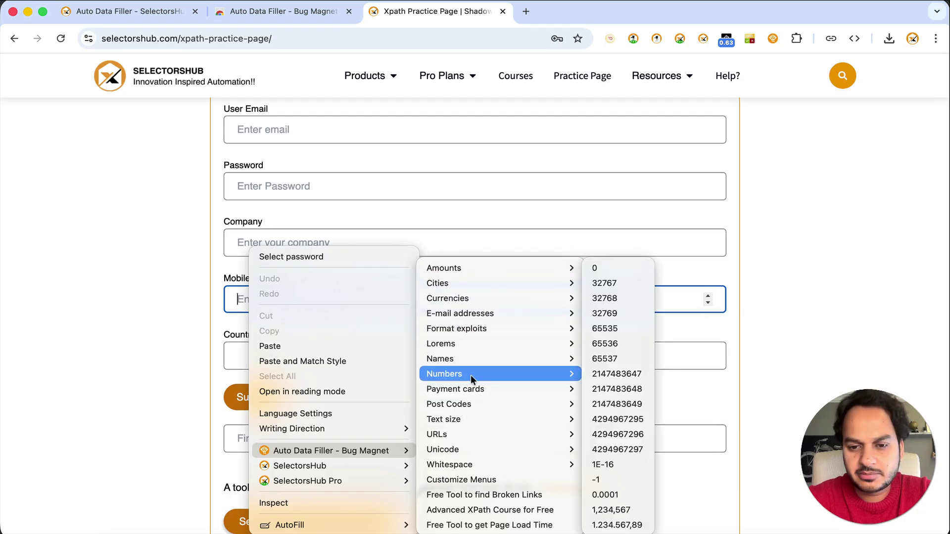
{"action": "left_click", "coordinate": [615, 419]}
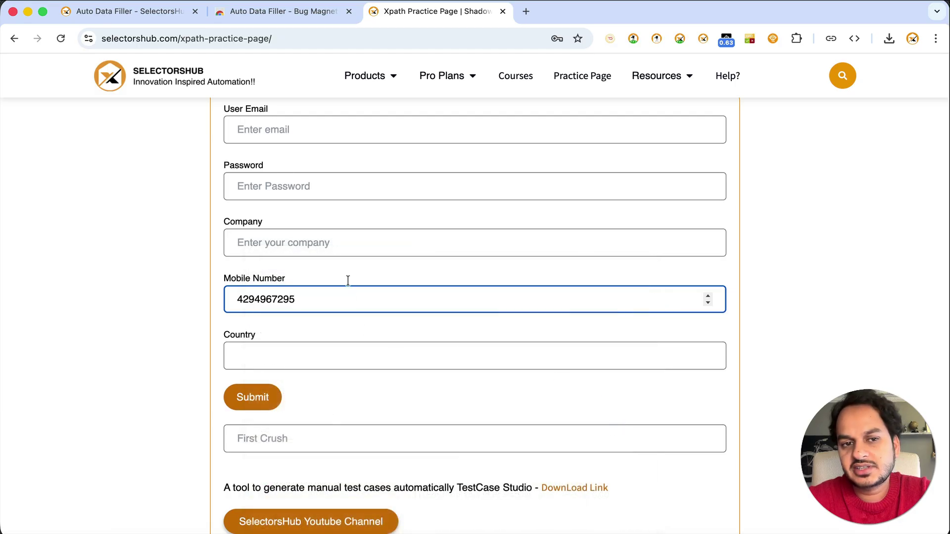
- Fill the User Email field with the dotted-name sample address from Auto Data Filler
{"action": "right_click", "coordinate": [247, 132]}
{"action": "mouse_move", "coordinate": [342, 357]}
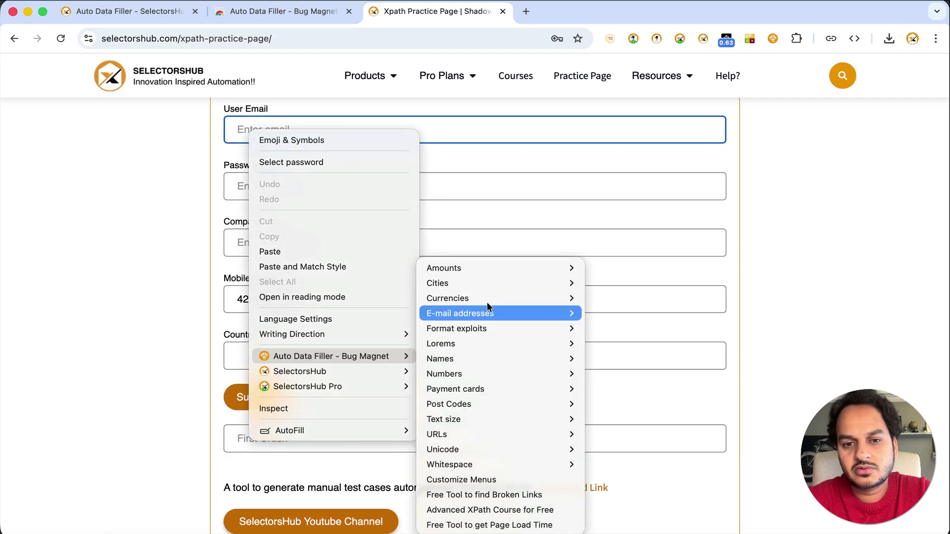
{"action": "mouse_move", "coordinate": [495, 316]}
{"action": "mouse_move", "coordinate": [616, 314]}
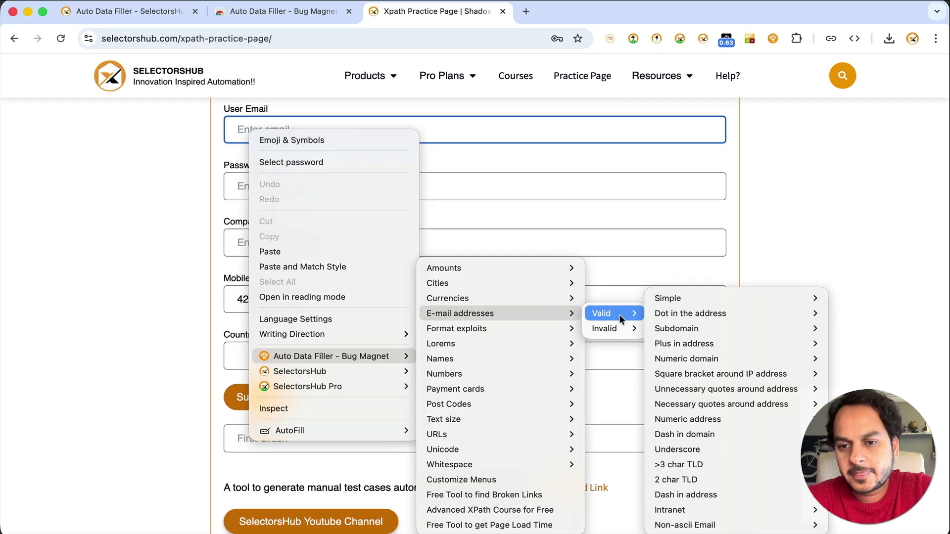
{"action": "mouse_move", "coordinate": [690, 298]}
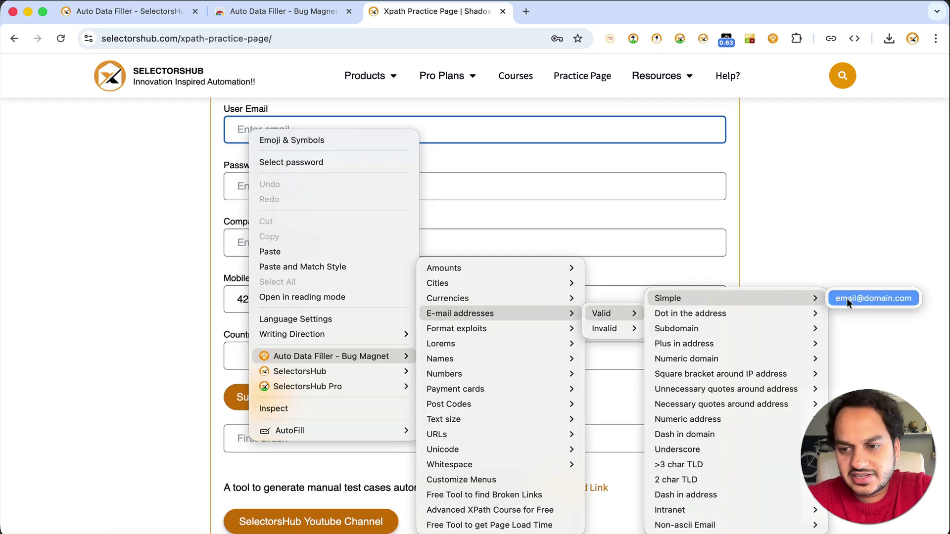
{"action": "mouse_move", "coordinate": [813, 315]}
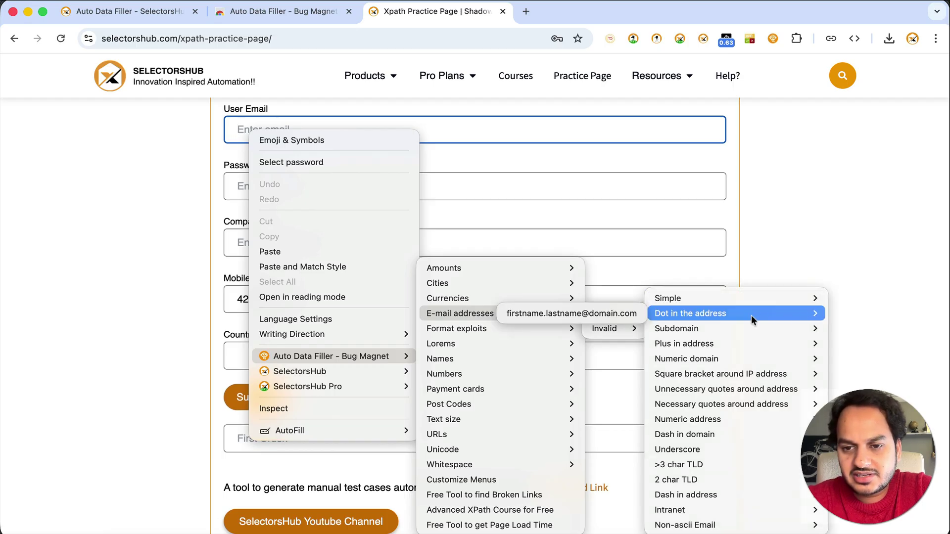
{"action": "left_click", "coordinate": [616, 312]}
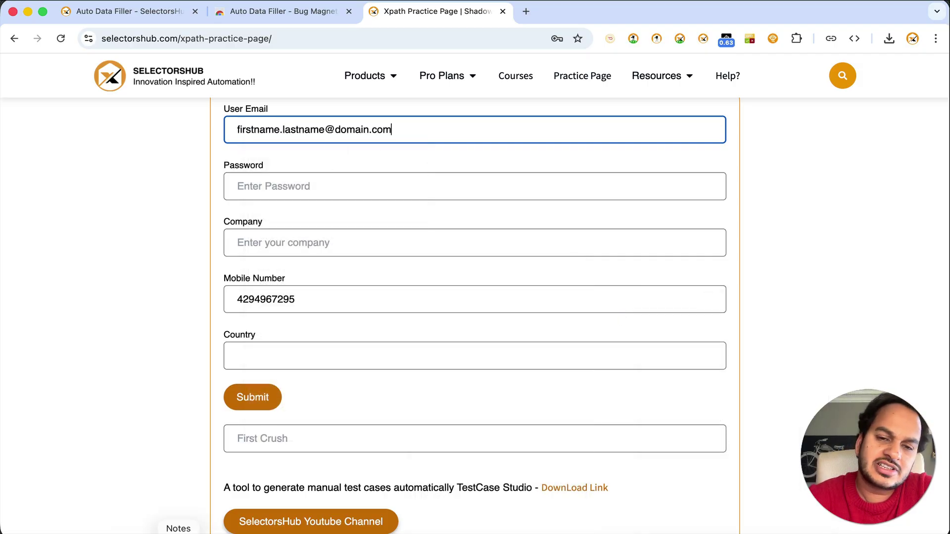
- Fill Company with John James O'Grady from Names > Latin charset
{"action": "left_click", "coordinate": [178, 531]}
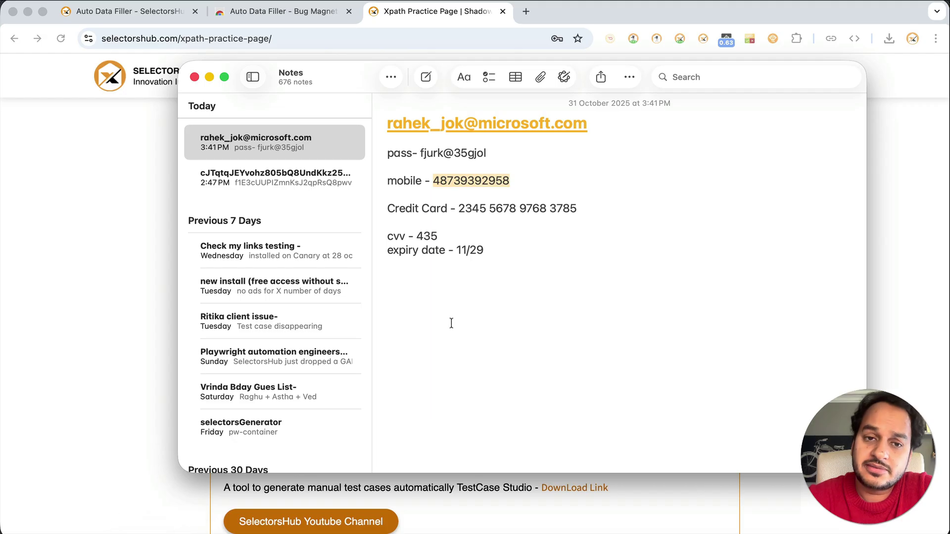
{"action": "left_click", "coordinate": [19, 282]}
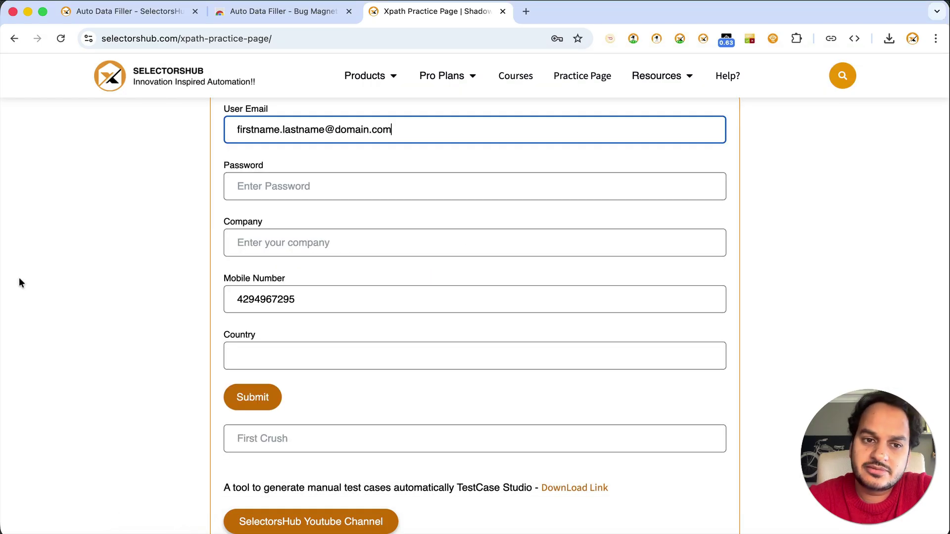
{"action": "left_click", "coordinate": [249, 243]}
{"action": "right_click", "coordinate": [249, 242]}
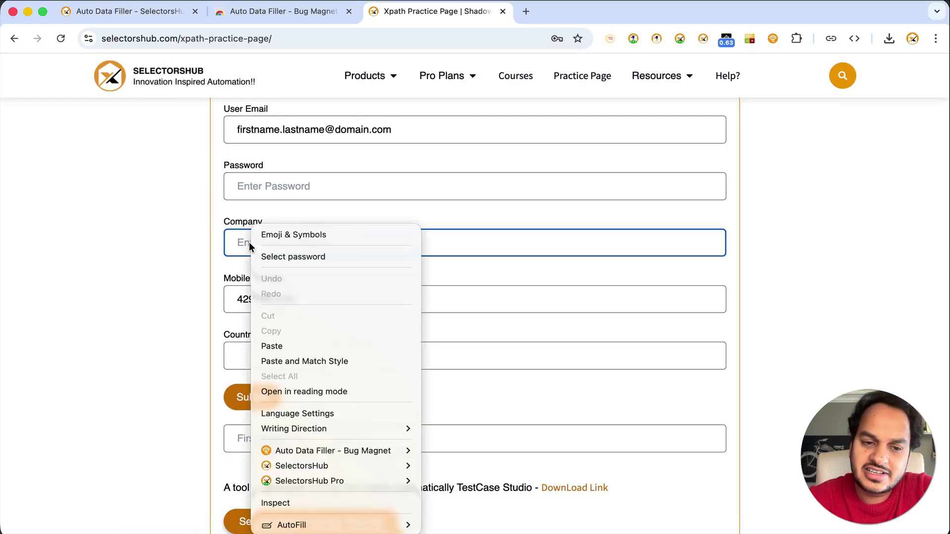
{"action": "mouse_move", "coordinate": [370, 446]}
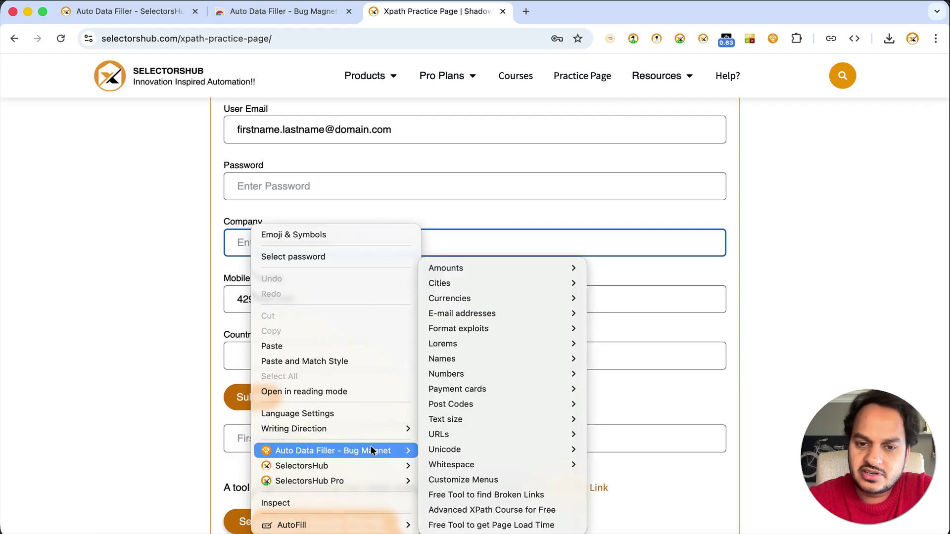
{"action": "mouse_move", "coordinate": [548, 297]}
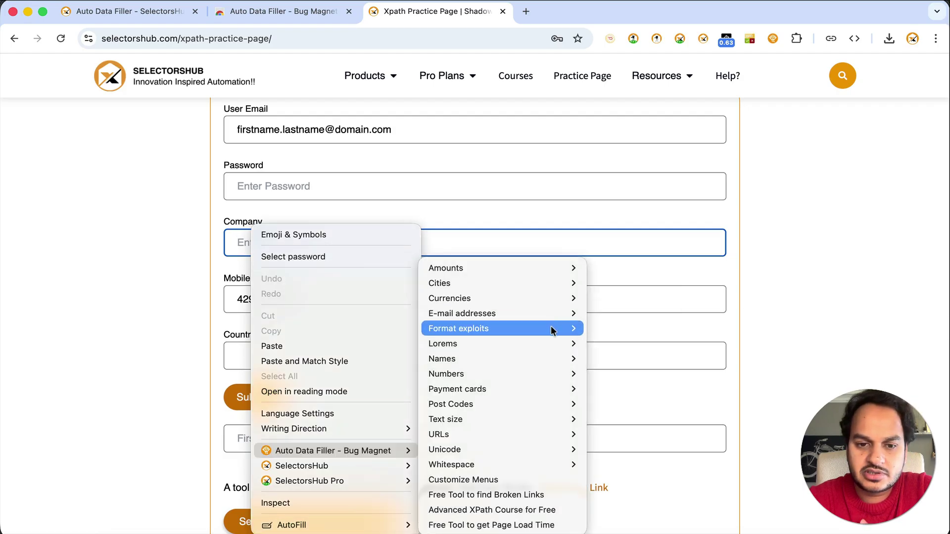
{"action": "mouse_move", "coordinate": [559, 361]}
{"action": "mouse_move", "coordinate": [657, 357]}
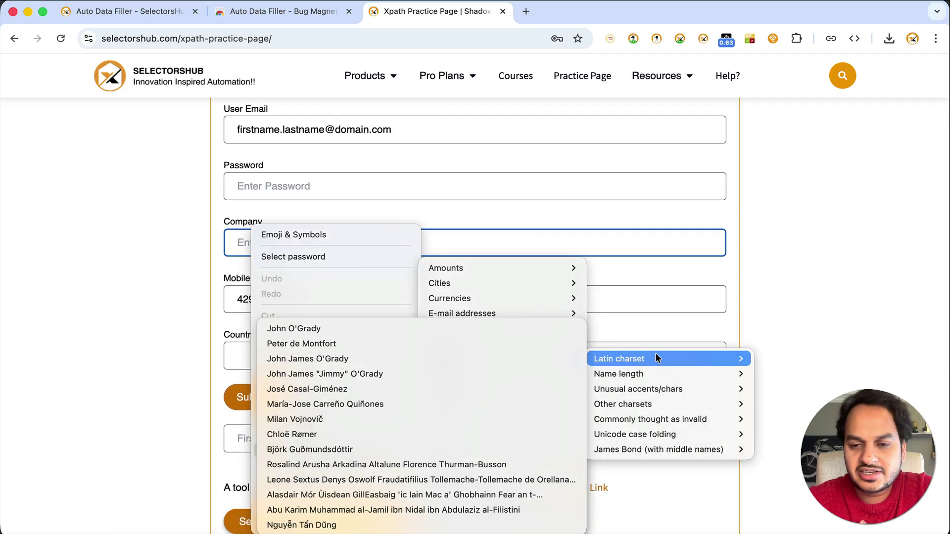
{"action": "mouse_move", "coordinate": [649, 374]}
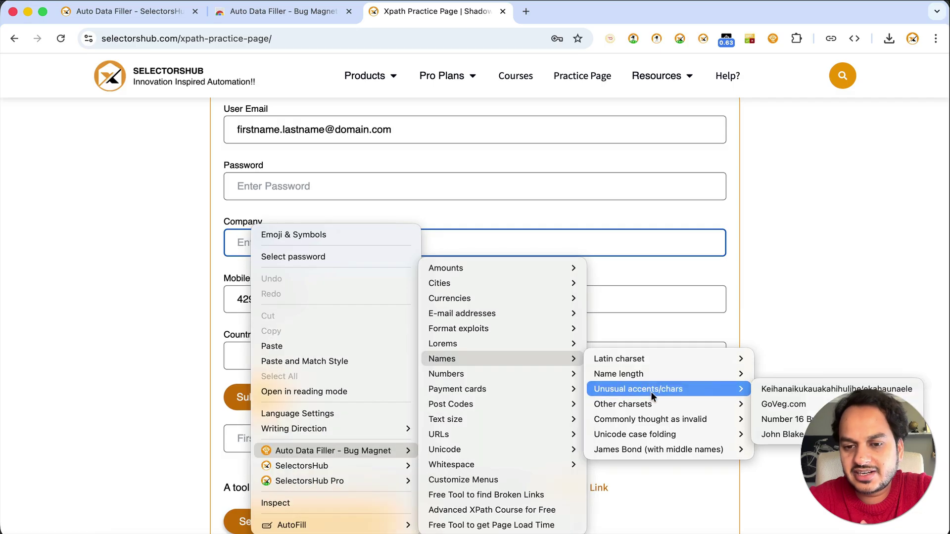
{"action": "left_click", "coordinate": [422, 363]}
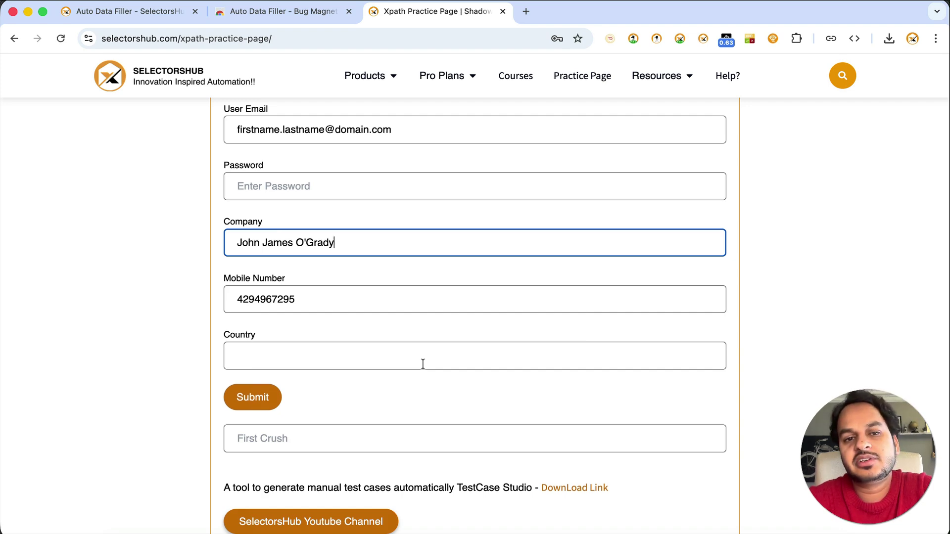
- Fill Payment Details Card Number via Payment cards > Stripe > Valid > Visa
{"action": "scroll", "coordinate": [423, 363], "scroll_direction": "up", "scroll_amount": 1}
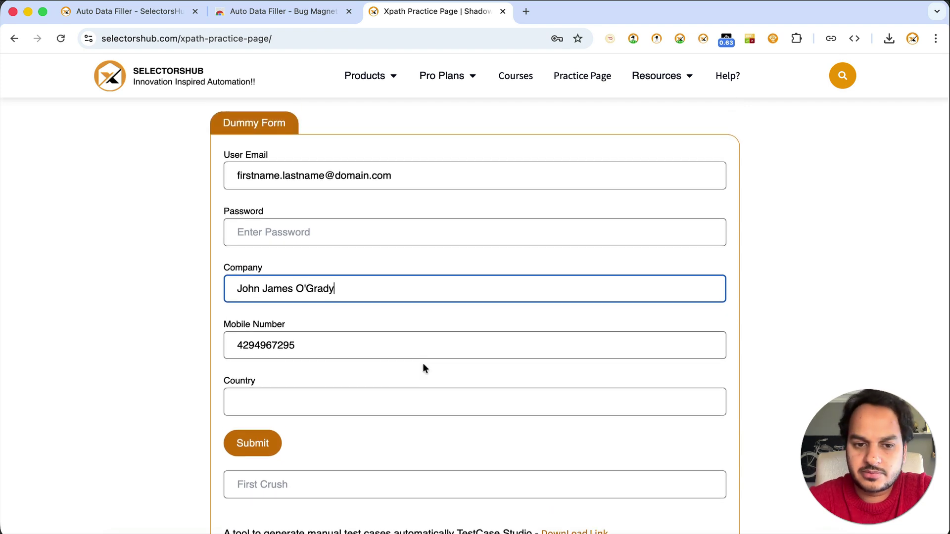
{"action": "scroll", "coordinate": [423, 363], "scroll_direction": "down", "scroll_amount": 3}
{"action": "scroll", "coordinate": [422, 368], "scroll_direction": "down", "scroll_amount": 20}
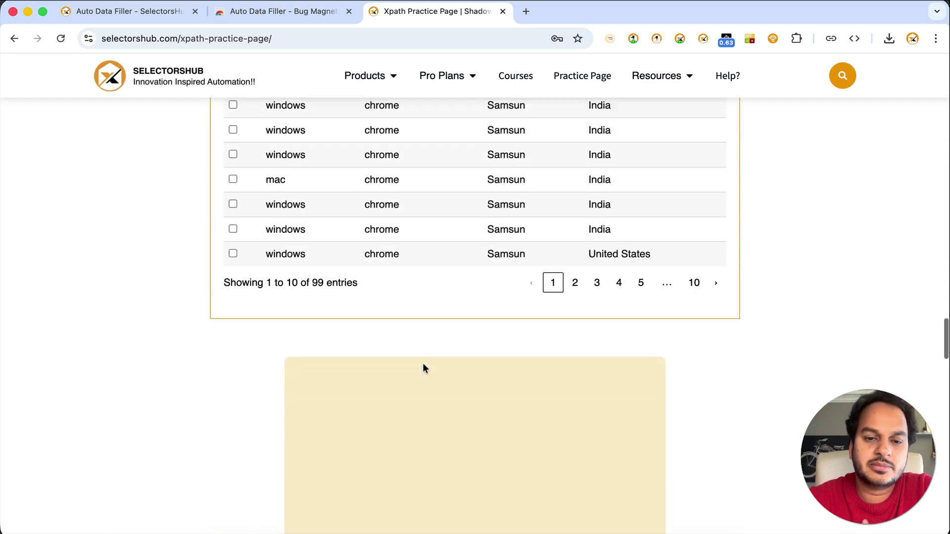
{"action": "scroll", "coordinate": [423, 368], "scroll_direction": "down", "scroll_amount": 7}
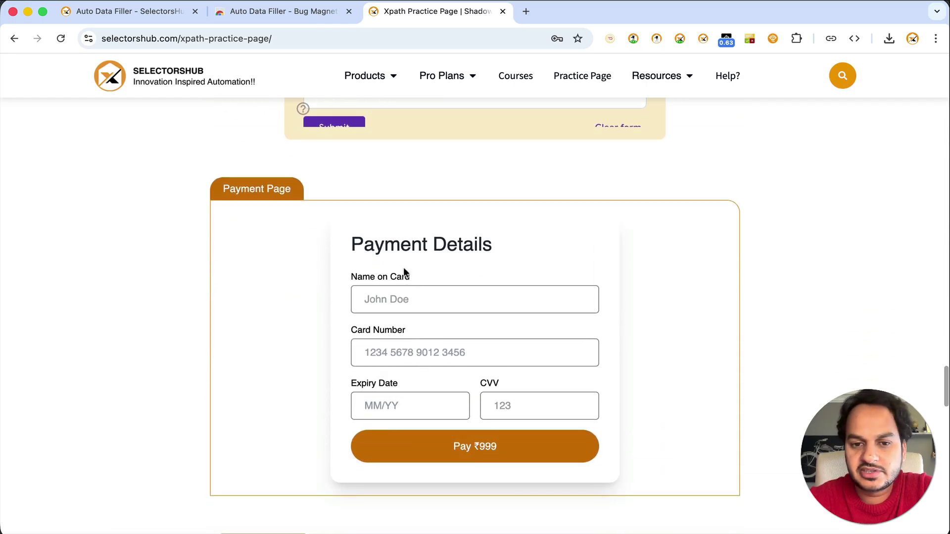
{"action": "right_click", "coordinate": [417, 353]}
{"action": "mouse_move", "coordinate": [536, 457]}
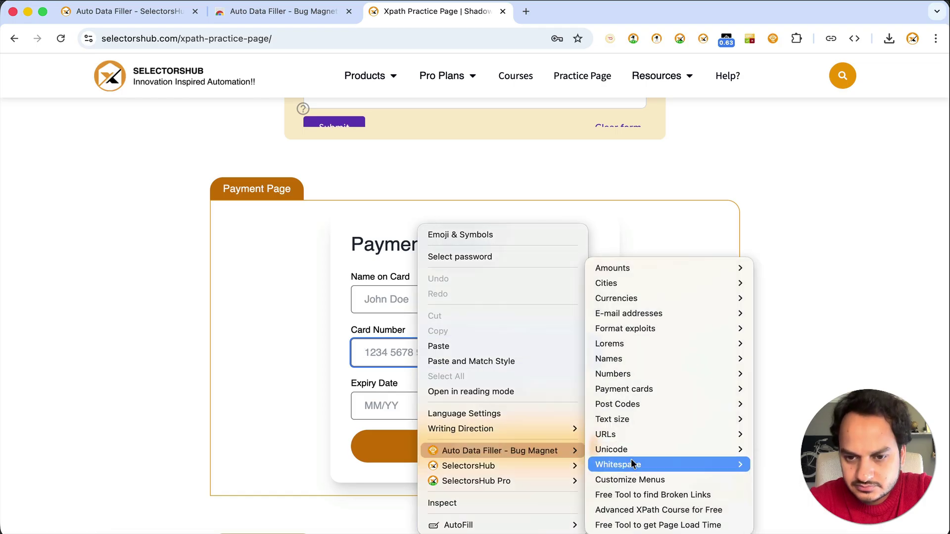
{"action": "mouse_move", "coordinate": [636, 389]}
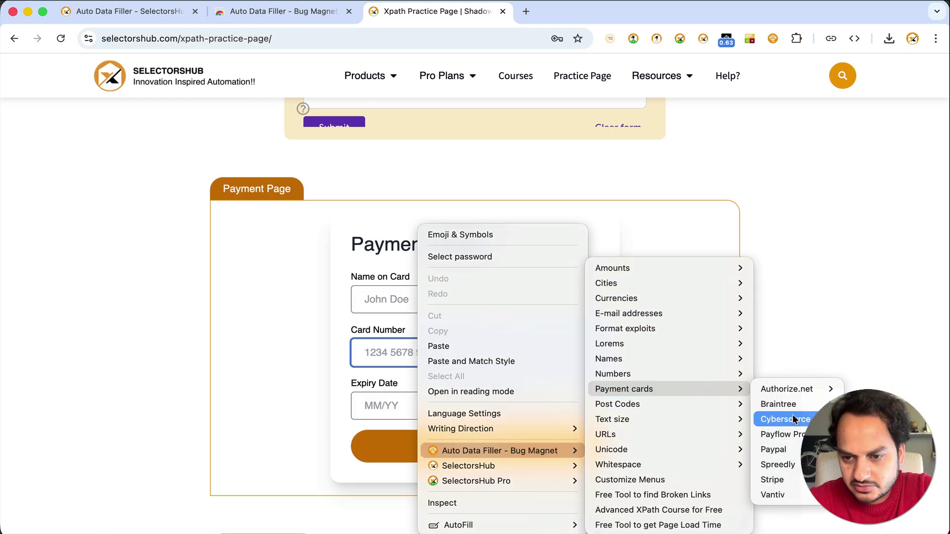
{"action": "mouse_move", "coordinate": [772, 480]}
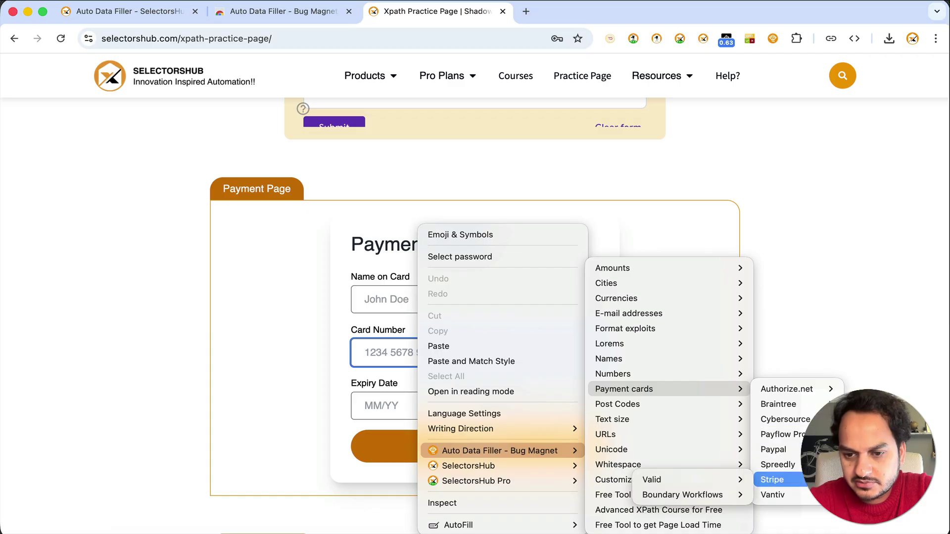
{"action": "mouse_move", "coordinate": [723, 483]}
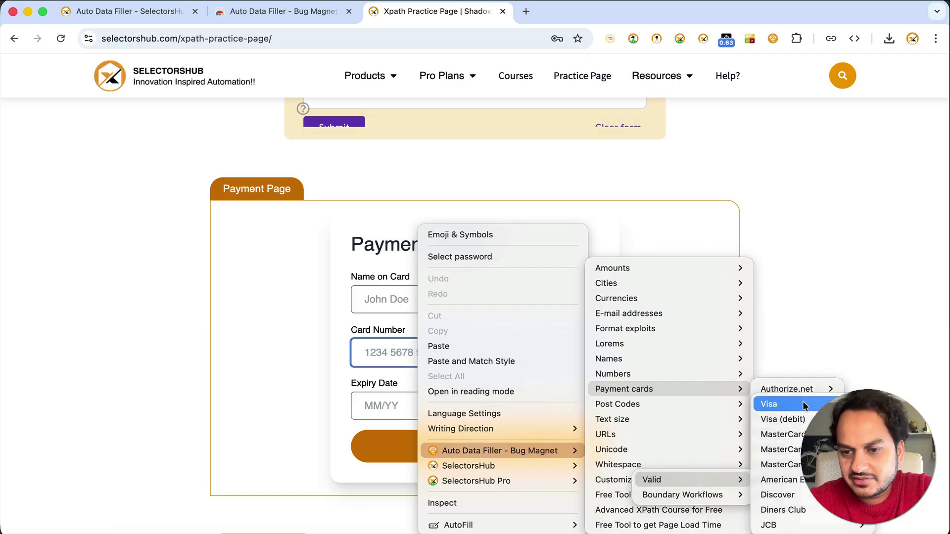
{"action": "left_click", "coordinate": [742, 405]}
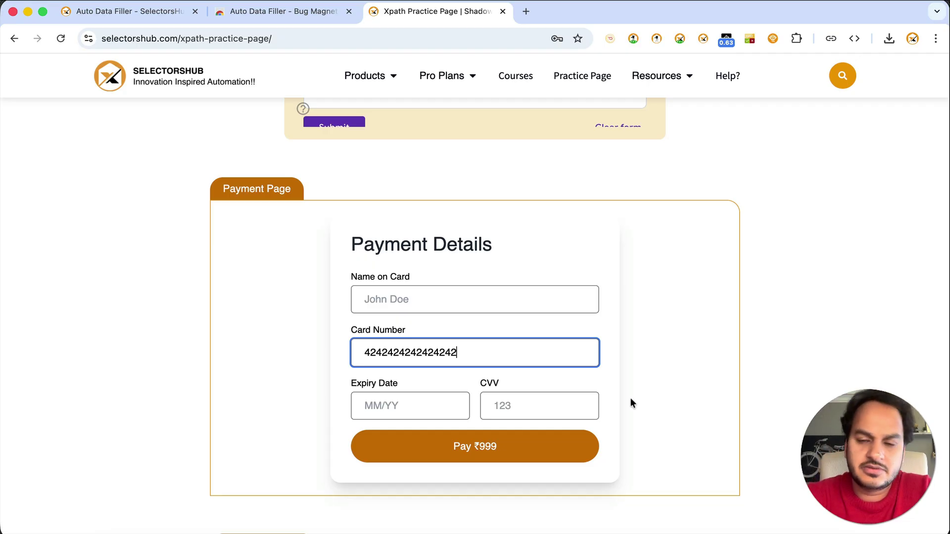
- Scroll up to the Dummy Form and check, then dismiss, the empty-area page menu
{"action": "scroll", "coordinate": [631, 399], "scroll_direction": "up", "scroll_amount": 20}
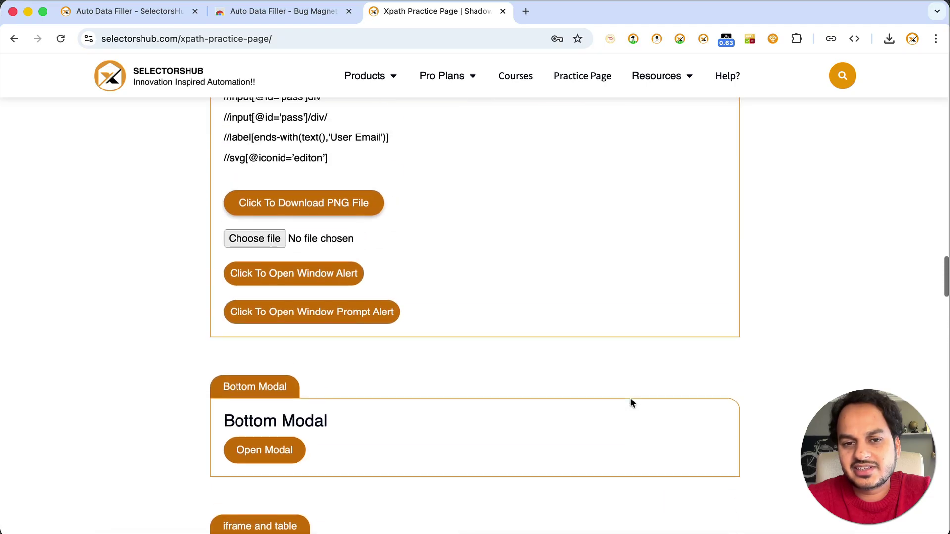
{"action": "scroll", "coordinate": [630, 402], "scroll_direction": "up", "scroll_amount": 10}
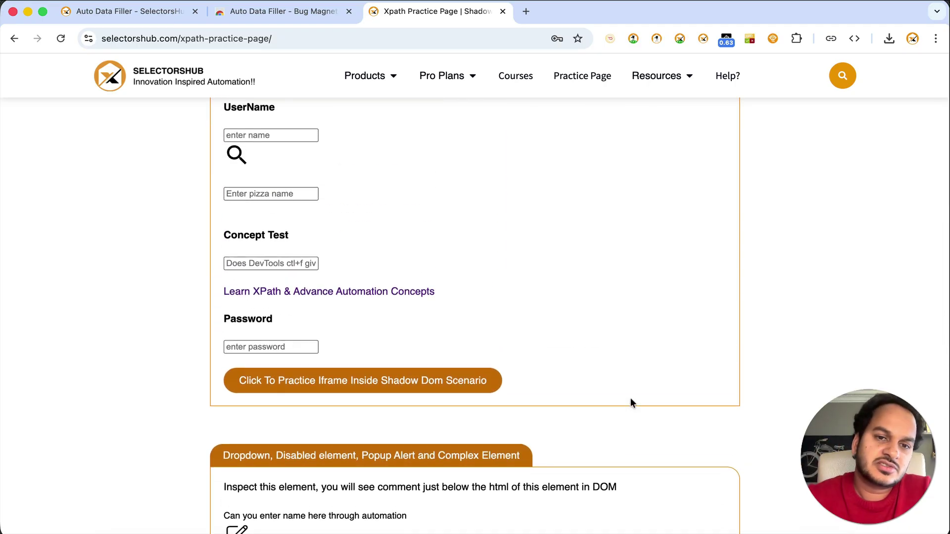
{"action": "scroll", "coordinate": [630, 398], "scroll_direction": "up", "scroll_amount": 10}
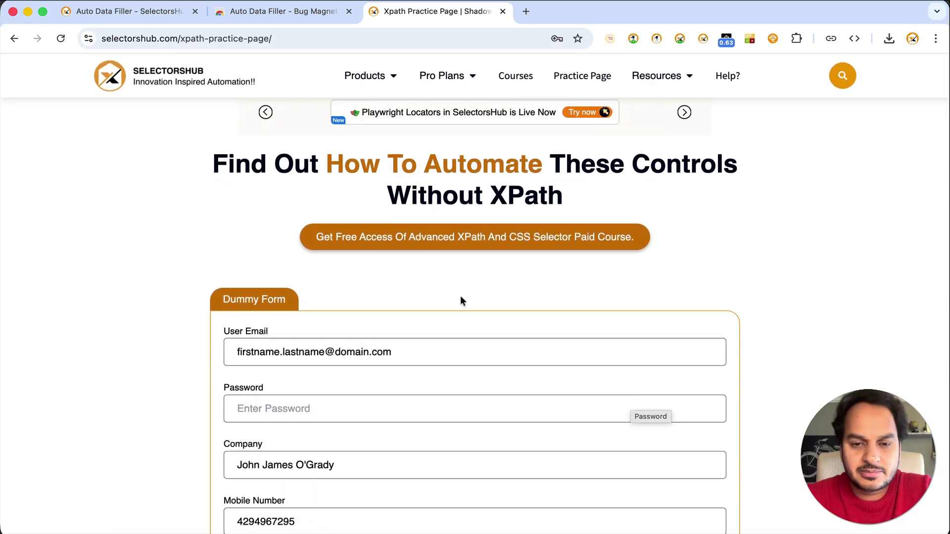
{"action": "right_click", "coordinate": [327, 287]}
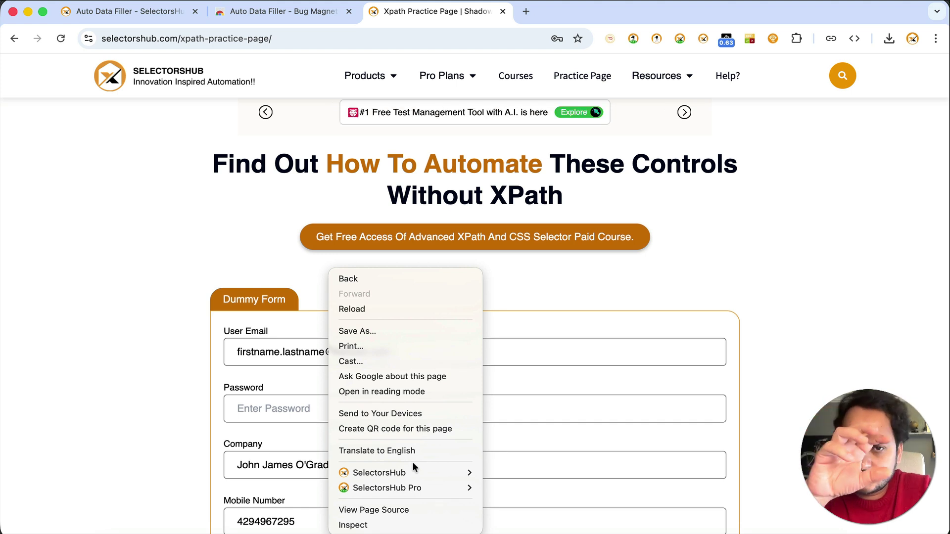
{"action": "left_click", "coordinate": [568, 302]}
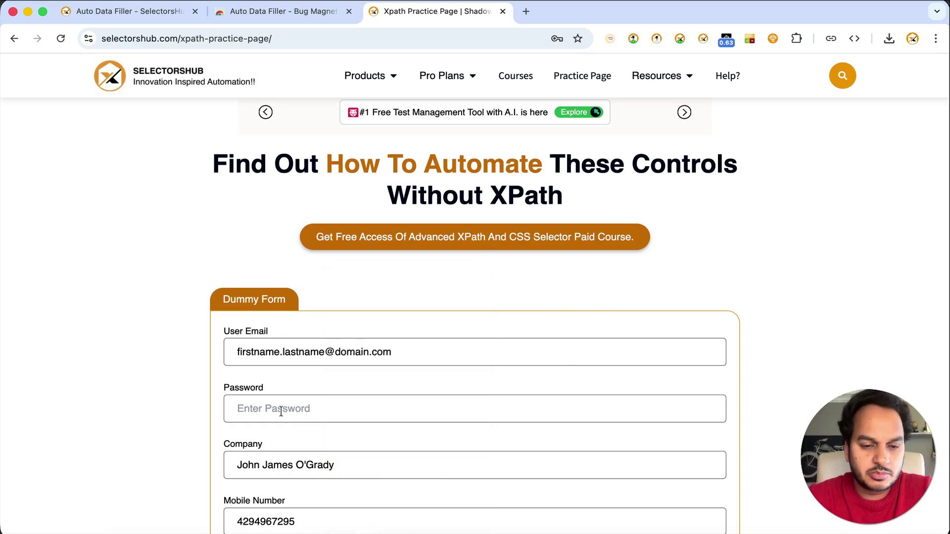
{"action": "scroll", "coordinate": [282, 411], "scroll_direction": "down", "scroll_amount": 3}
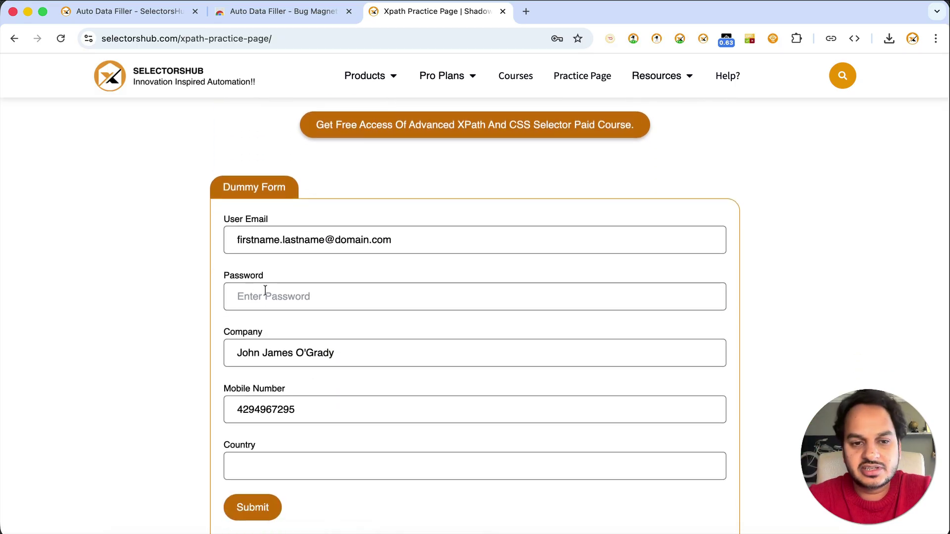
{"action": "right_click", "coordinate": [265, 291]}
{"action": "mouse_move", "coordinate": [324, 451]}
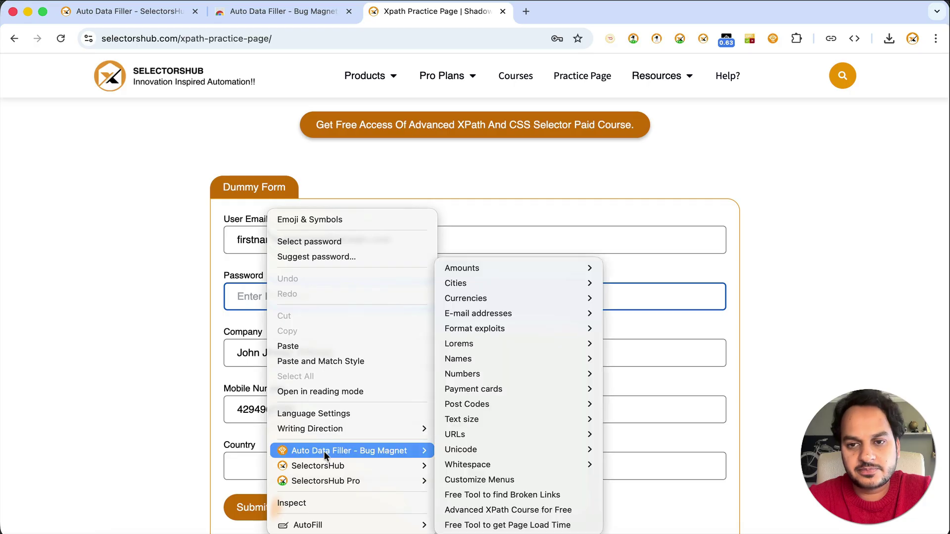
{"action": "left_click", "coordinate": [733, 186]}
{"action": "left_click", "coordinate": [843, 76]}
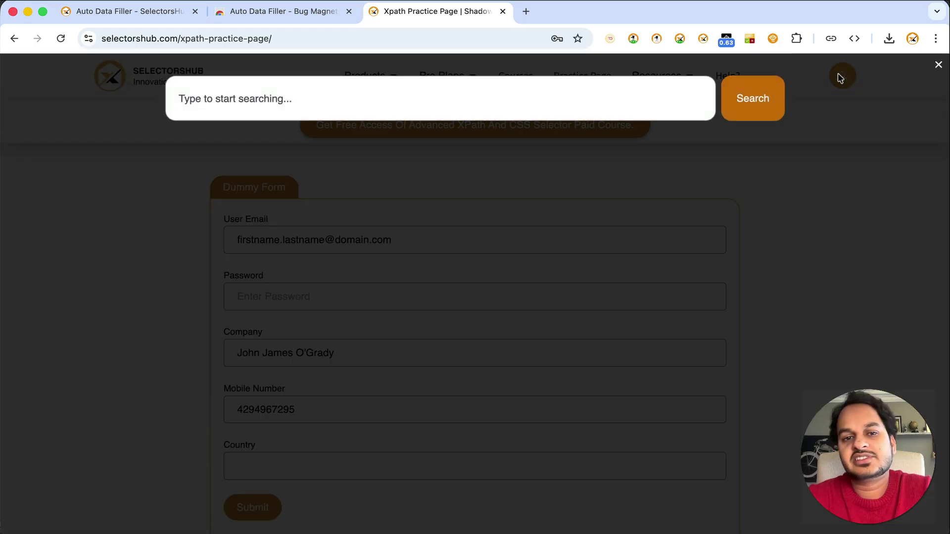
{"action": "right_click", "coordinate": [210, 100]}
{"action": "mouse_move", "coordinate": [278, 323]}
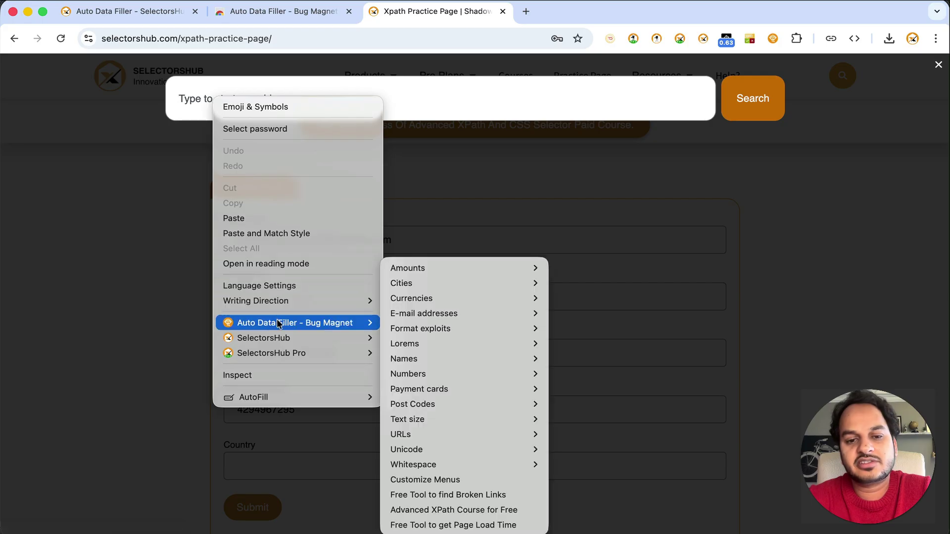
{"action": "left_click", "coordinate": [143, 311]}
{"action": "left_click", "coordinate": [143, 310]}
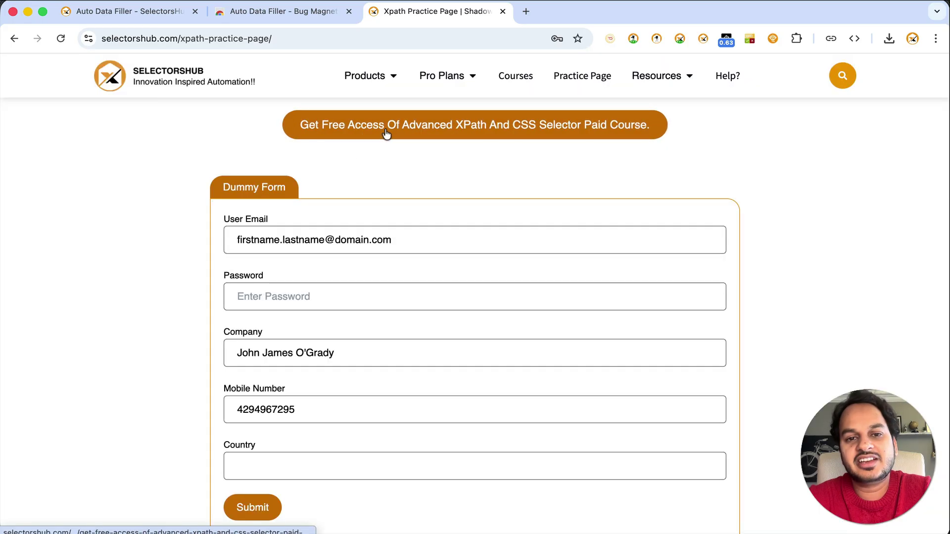
{"action": "right_click", "coordinate": [385, 129]}
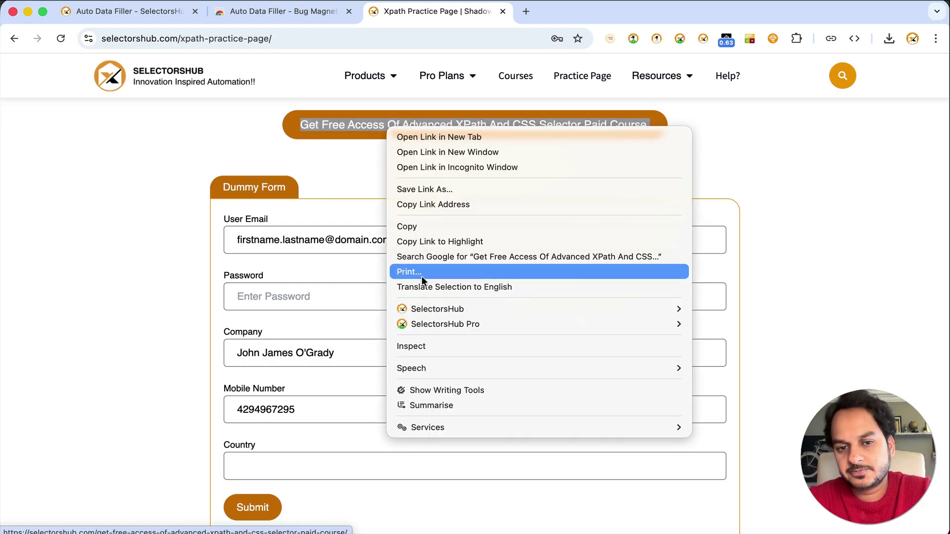
{"action": "left_click", "coordinate": [352, 174]}
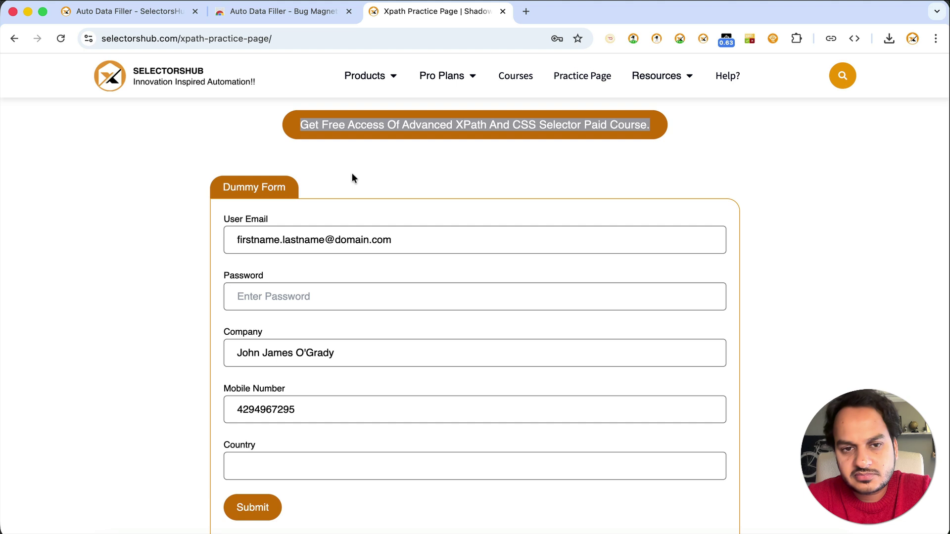
{"action": "left_click", "coordinate": [352, 173]}
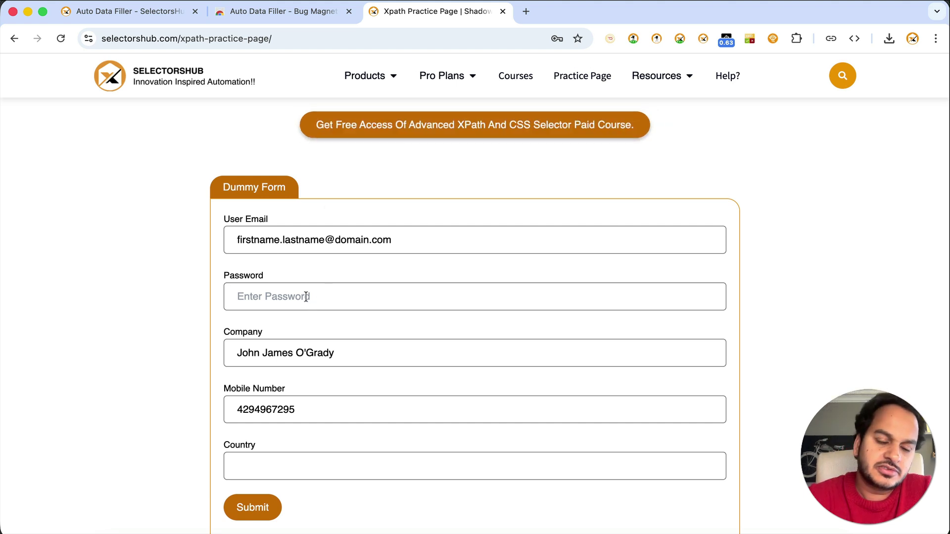
- Browse Mobile Number's fill menu, select the test data in Notes, then return to Chrome
{"action": "right_click", "coordinate": [307, 412]}
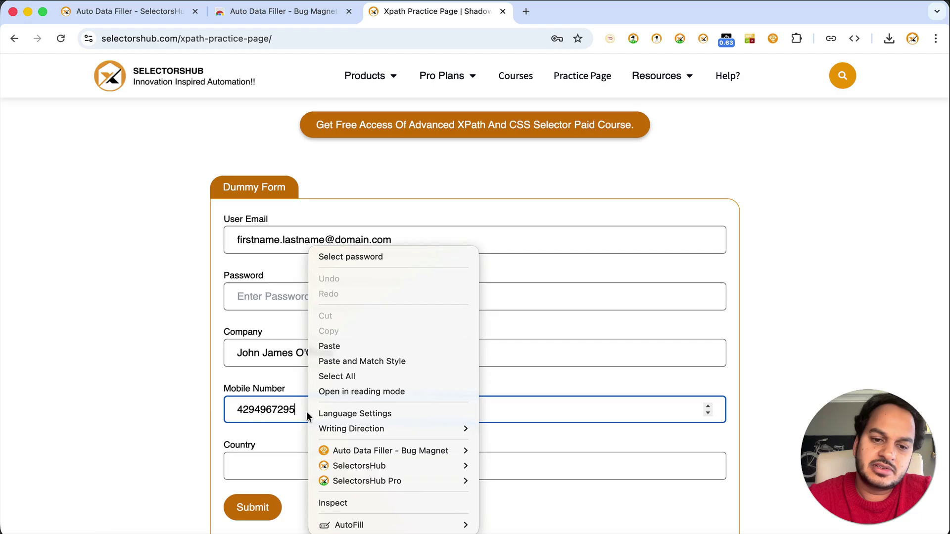
{"action": "mouse_move", "coordinate": [408, 446]}
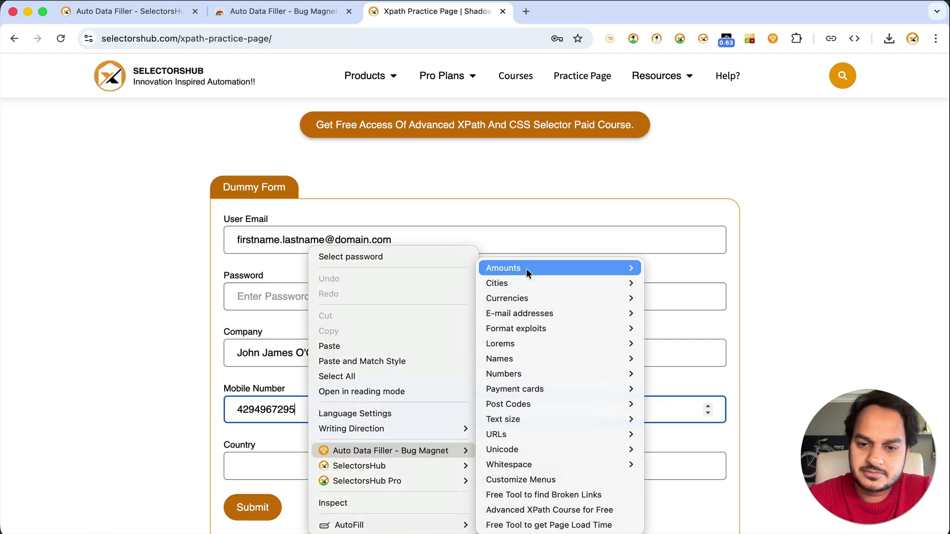
{"action": "mouse_move", "coordinate": [553, 420]}
{"action": "mouse_move", "coordinate": [542, 375]}
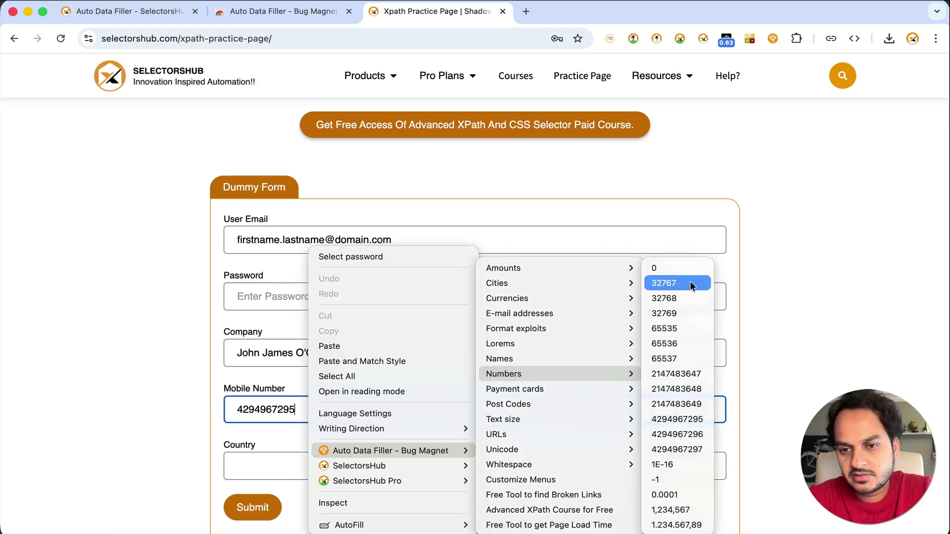
{"action": "key", "text": "super+Tab"}
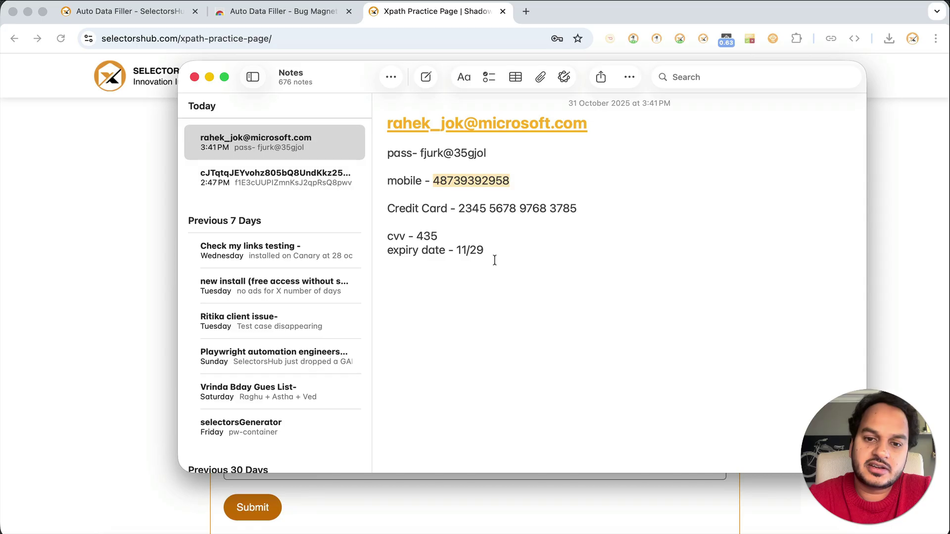
{"action": "left_click_drag", "start_coordinate": [494, 256], "coordinate": [382, 124]}
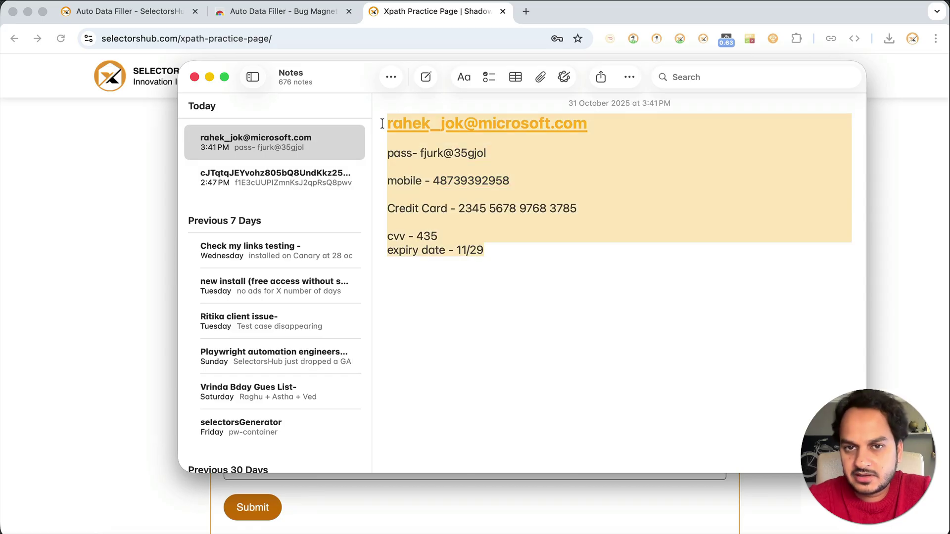
{"action": "key", "text": "super+Tab"}
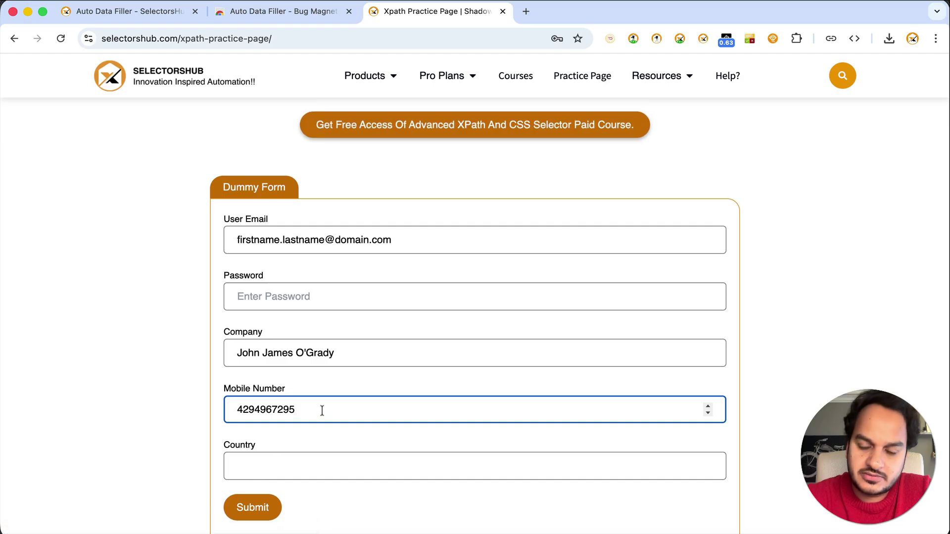
- Open Customize Menus from the Mobile Number field's Auto Data Filler - Bug Magnet menu
{"action": "right_click", "coordinate": [322, 410]}
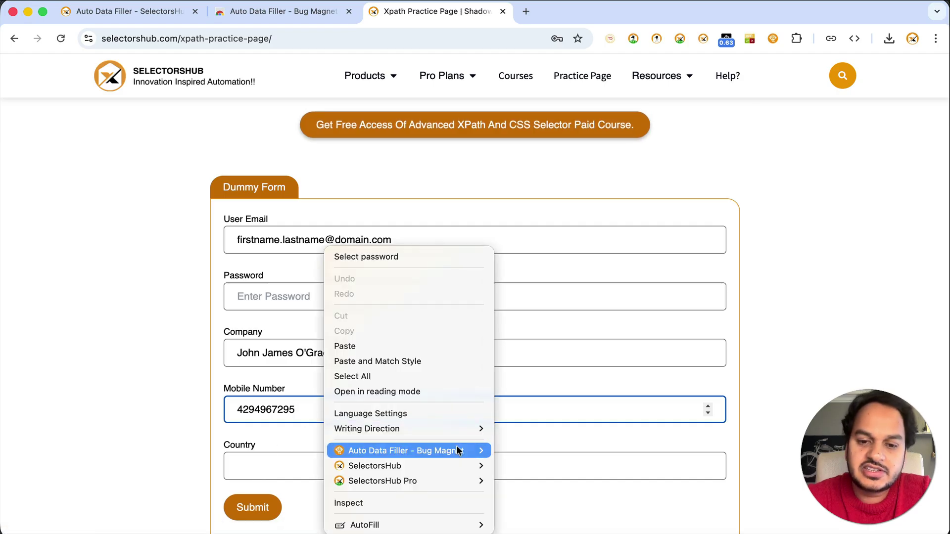
{"action": "mouse_move", "coordinate": [456, 447]}
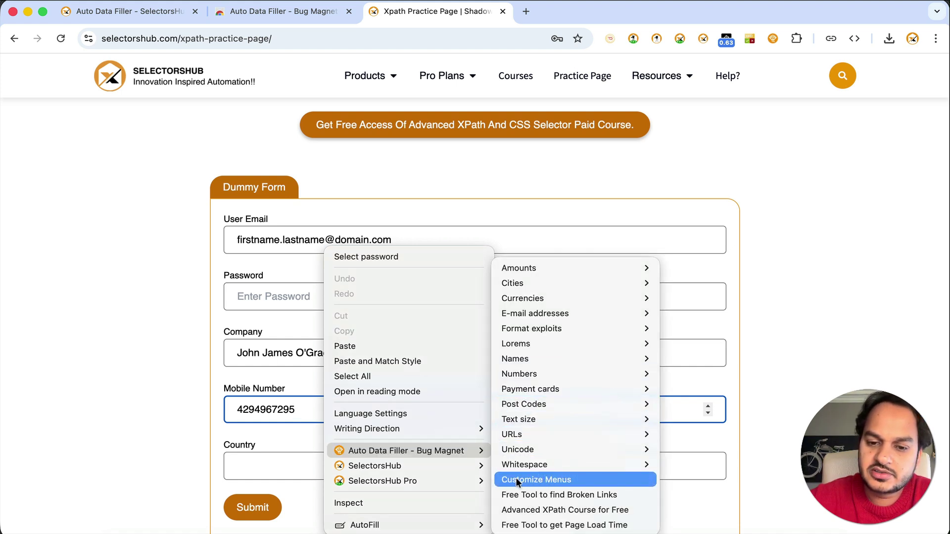
{"action": "left_click", "coordinate": [559, 479]}
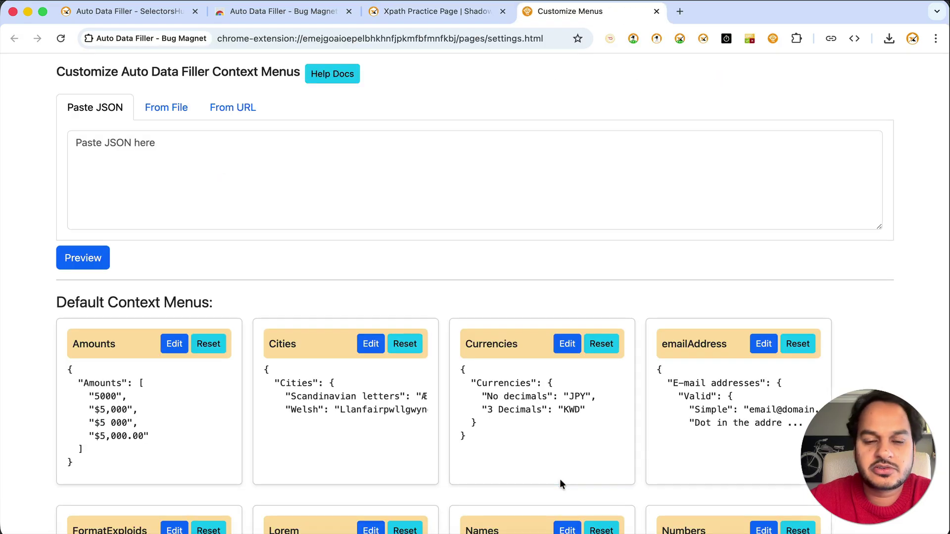
{"action": "scroll", "coordinate": [384, 229], "scroll_direction": "down", "scroll_amount": 3}
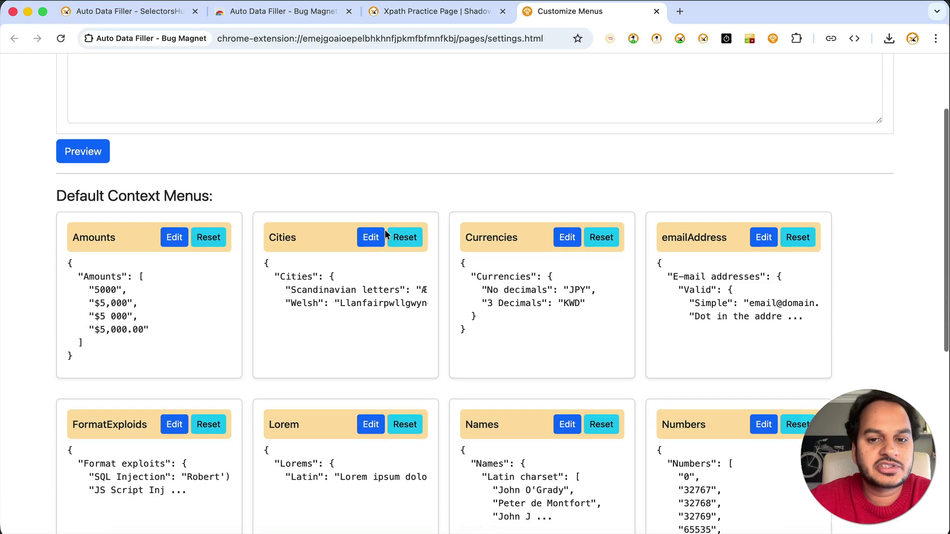
{"action": "scroll", "coordinate": [385, 230], "scroll_direction": "up", "scroll_amount": 3}
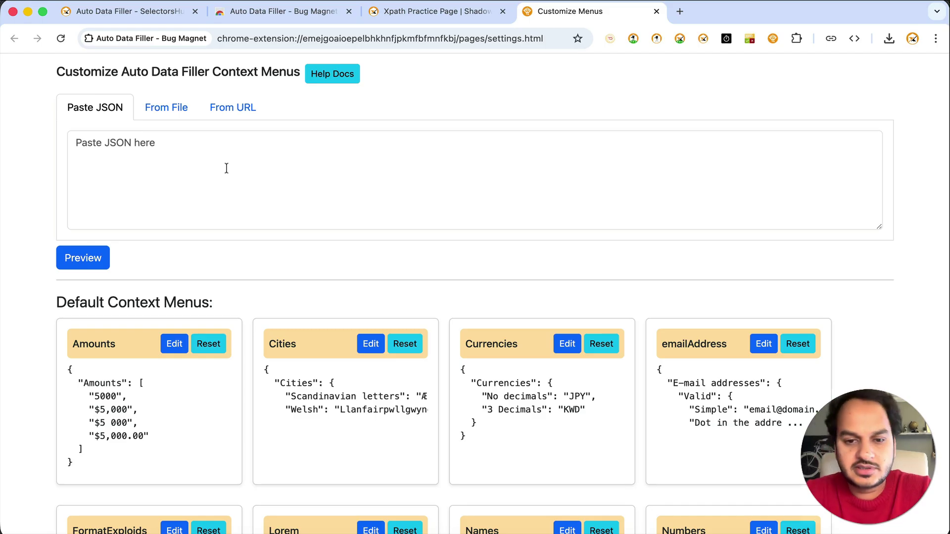
{"action": "scroll", "coordinate": [226, 169], "scroll_direction": "down", "scroll_amount": 5}
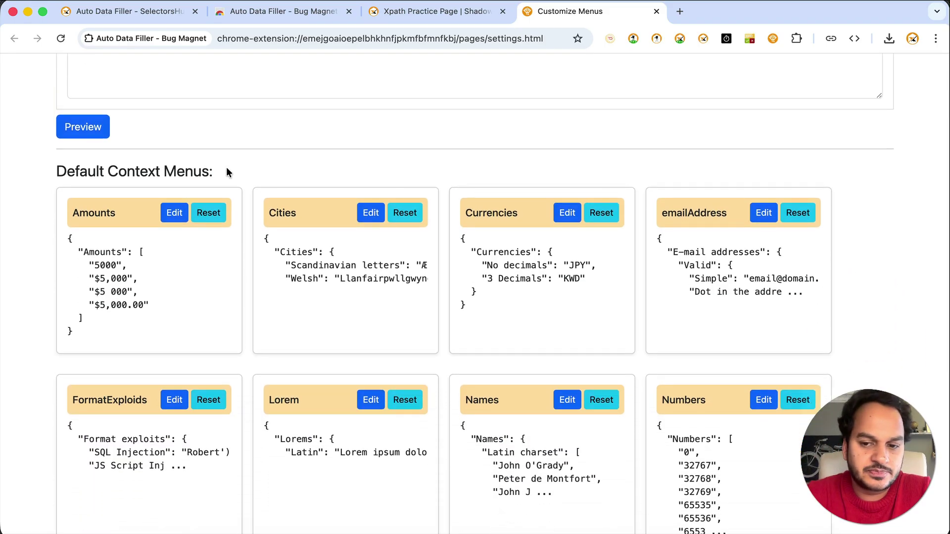
{"action": "scroll", "coordinate": [227, 167], "scroll_direction": "down", "scroll_amount": 4}
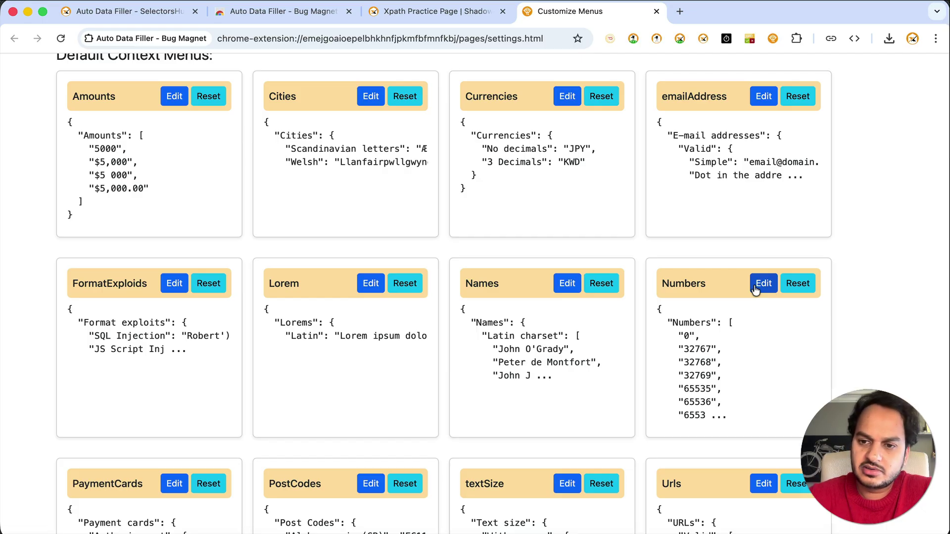
- Rename the Numbers menu to Mobile Numbers and replace 32767 with the test mobile number
{"action": "left_click", "coordinate": [762, 284]}
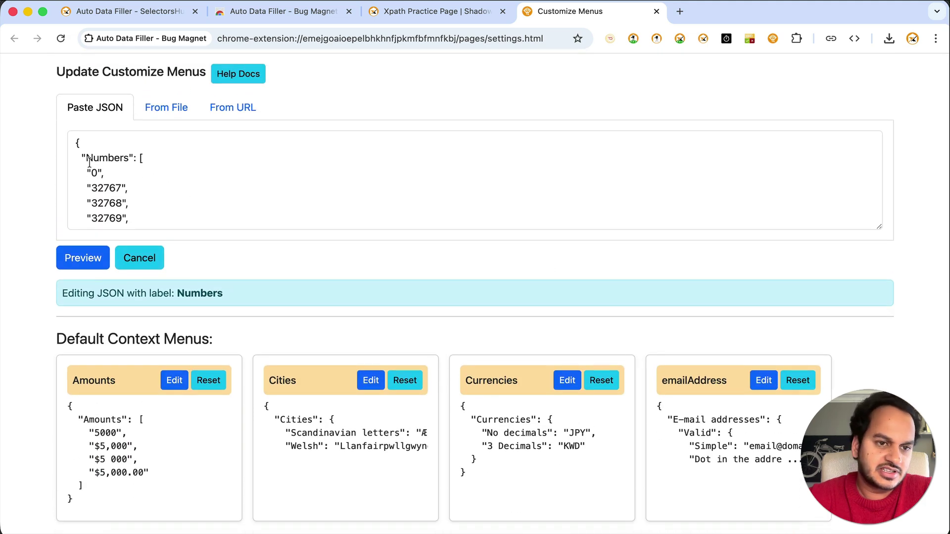
{"action": "left_click", "coordinate": [86, 157]}
{"action": "type", "text": "Mobile"}
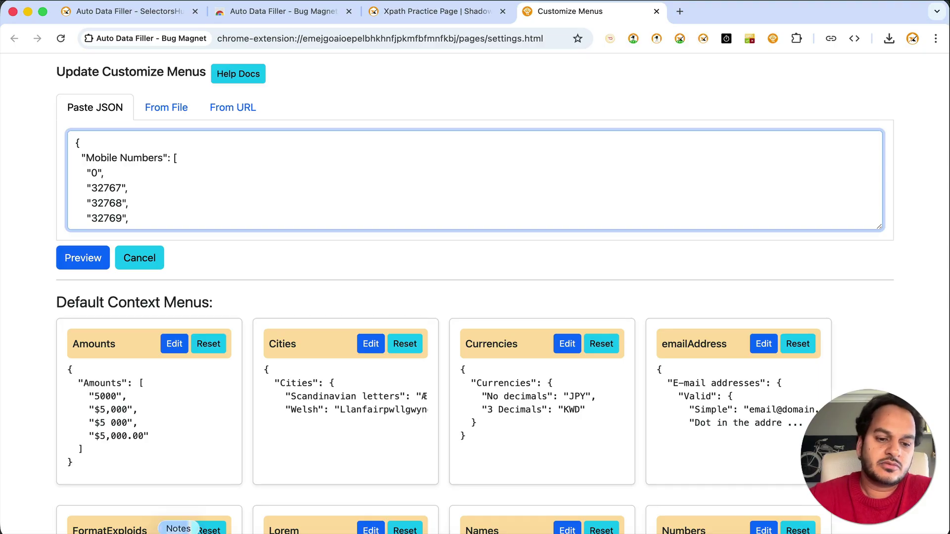
{"action": "left_click", "coordinate": [178, 532]}
{"action": "left_click", "coordinate": [458, 183]}
{"action": "double_click", "coordinate": [458, 183]}
{"action": "key", "text": "super+c"}
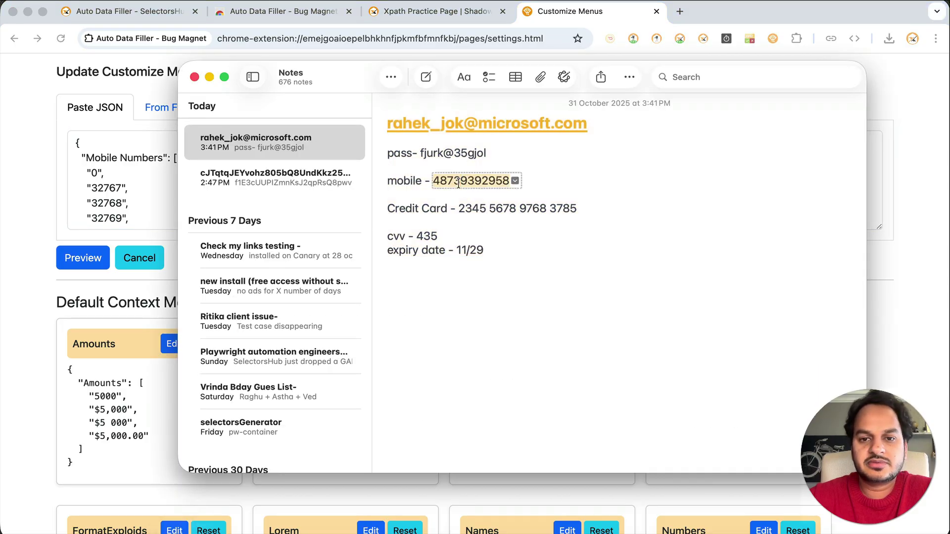
{"action": "key", "text": "super+Tab"}
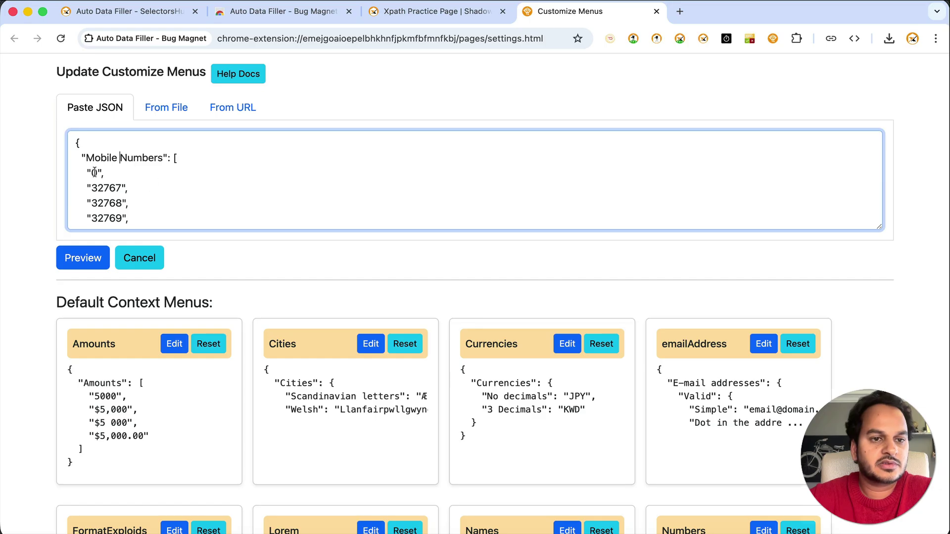
{"action": "double_click", "coordinate": [103, 188]}
{"action": "key", "text": "super+v"}
- Delete the remaining number entries, preview and save the menu, then return to the form
{"action": "scroll", "coordinate": [165, 167], "scroll_direction": "down", "scroll_amount": 1}
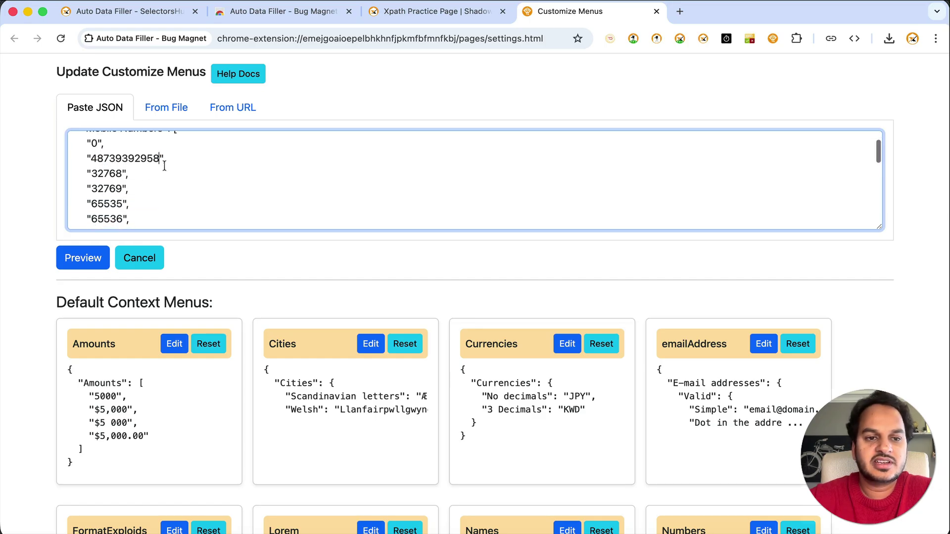
{"action": "key", "text": "shift+Down"}
{"action": "key", "text": "shift+Down"}
{"action": "key", "text": "Right"}
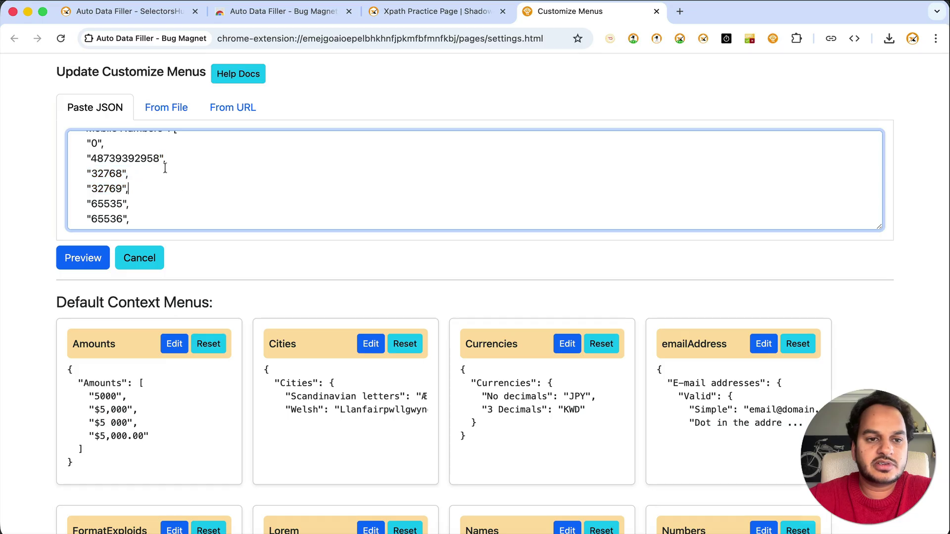
{"action": "left_click_drag", "start_coordinate": [166, 169], "coordinate": [172, 189]}
{"action": "key", "text": "BackSpace"}
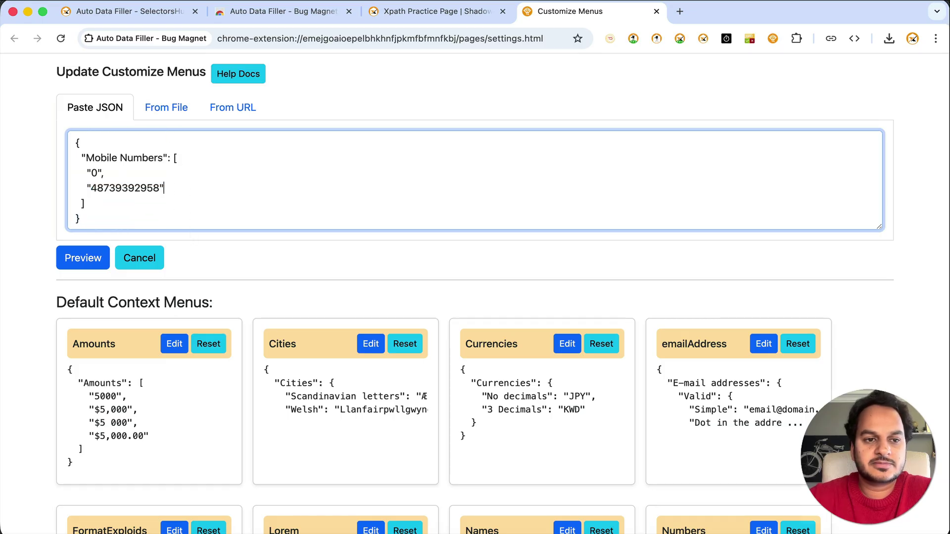
{"action": "left_click", "coordinate": [92, 261]}
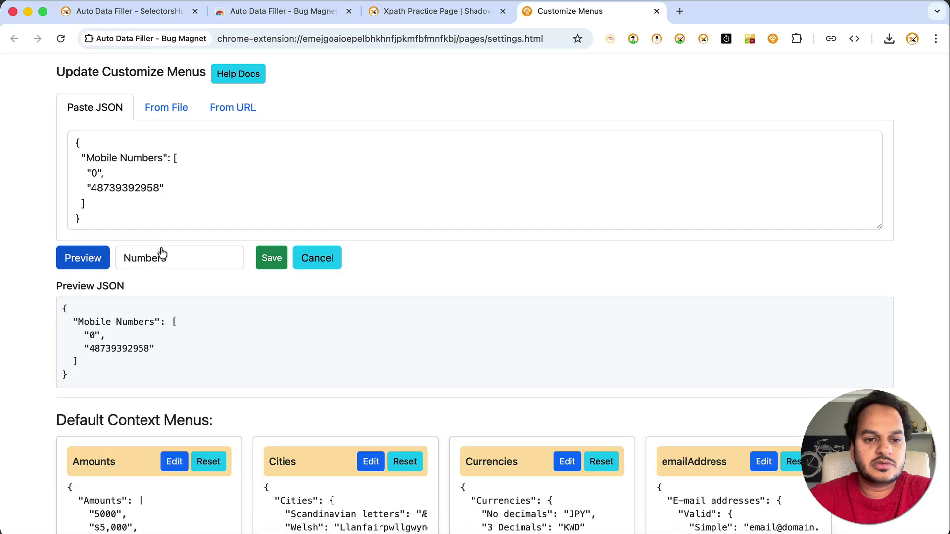
{"action": "left_click", "coordinate": [267, 262]}
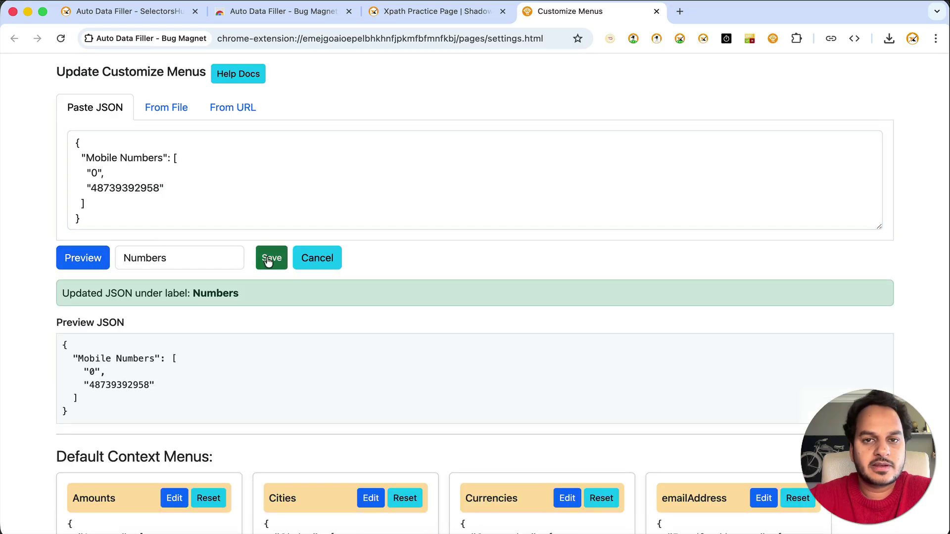
{"action": "left_click", "coordinate": [438, 11]}
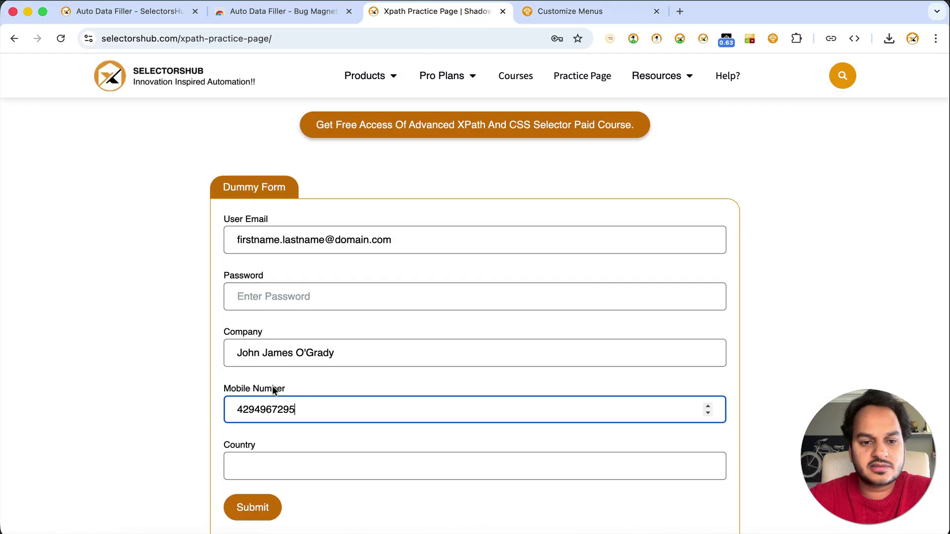
- Clear Mobile Number, refill it from Mobile Numbers, and verify the value against Notes
{"action": "double_click", "coordinate": [276, 410]}
{"action": "key", "text": "BackSpace"}
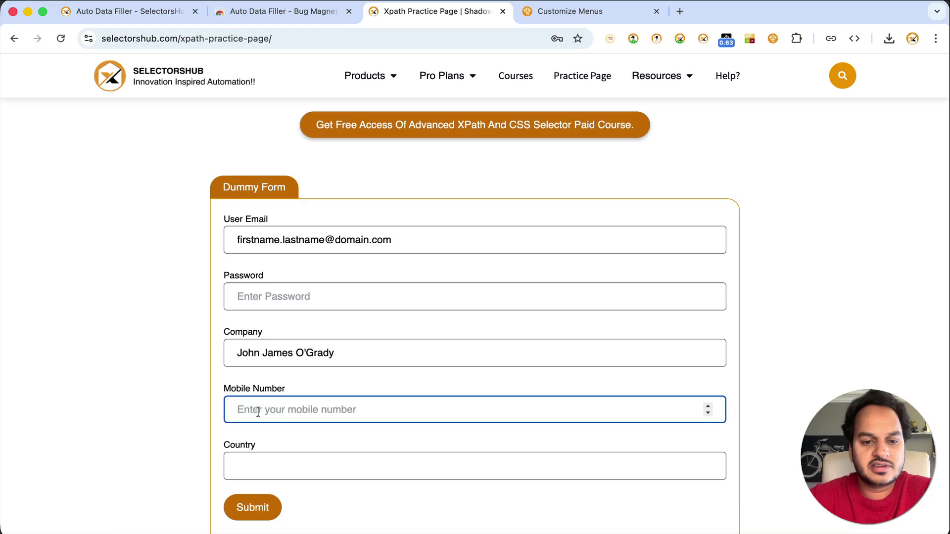
{"action": "right_click", "coordinate": [257, 411]}
{"action": "mouse_move", "coordinate": [339, 445]}
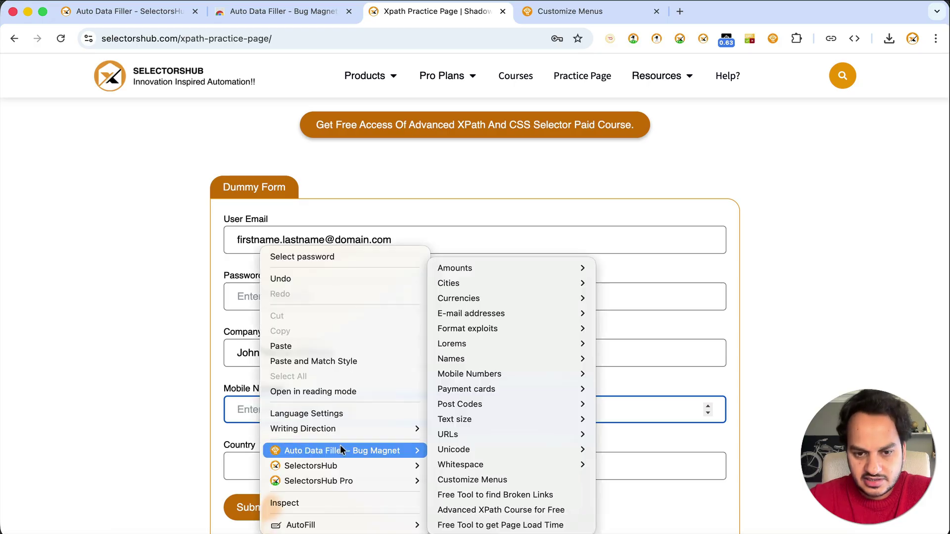
{"action": "mouse_move", "coordinate": [479, 322]}
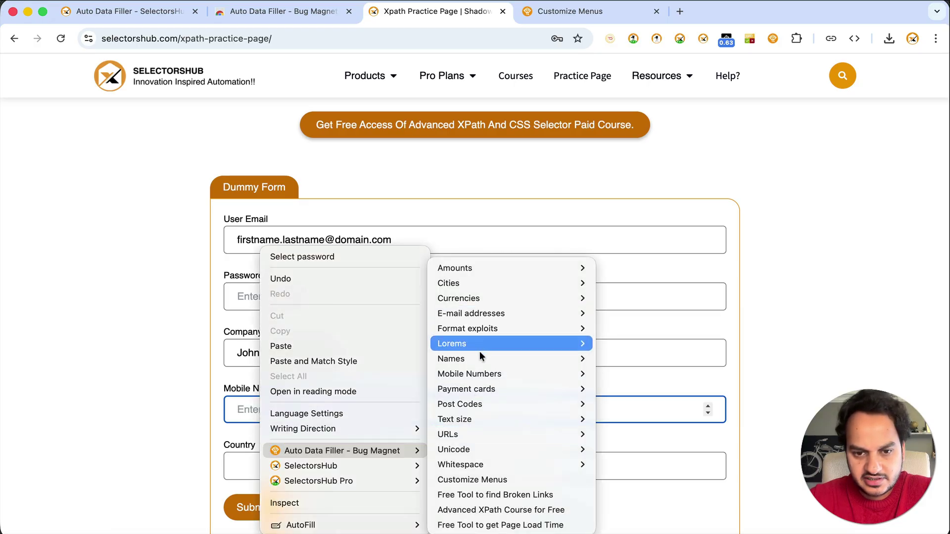
{"action": "mouse_move", "coordinate": [481, 375]}
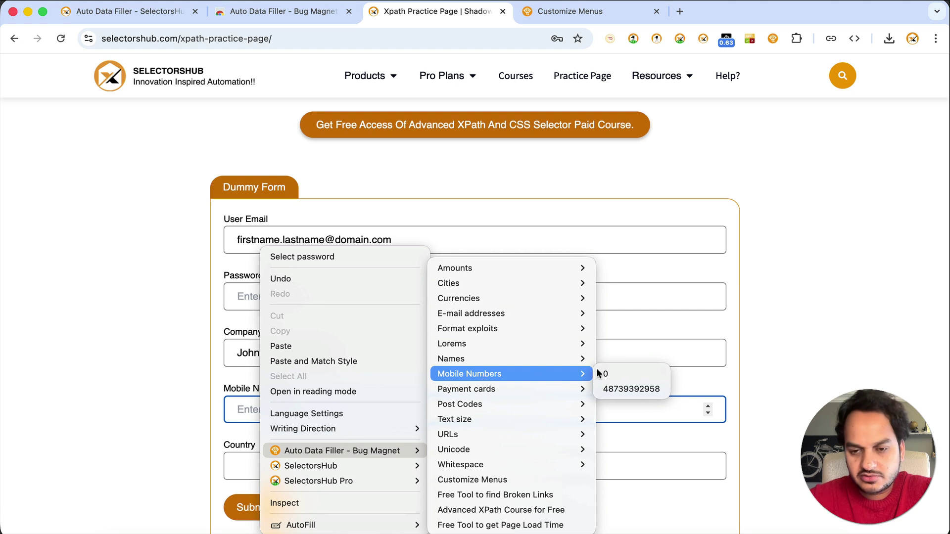
{"action": "left_click", "coordinate": [615, 388]}
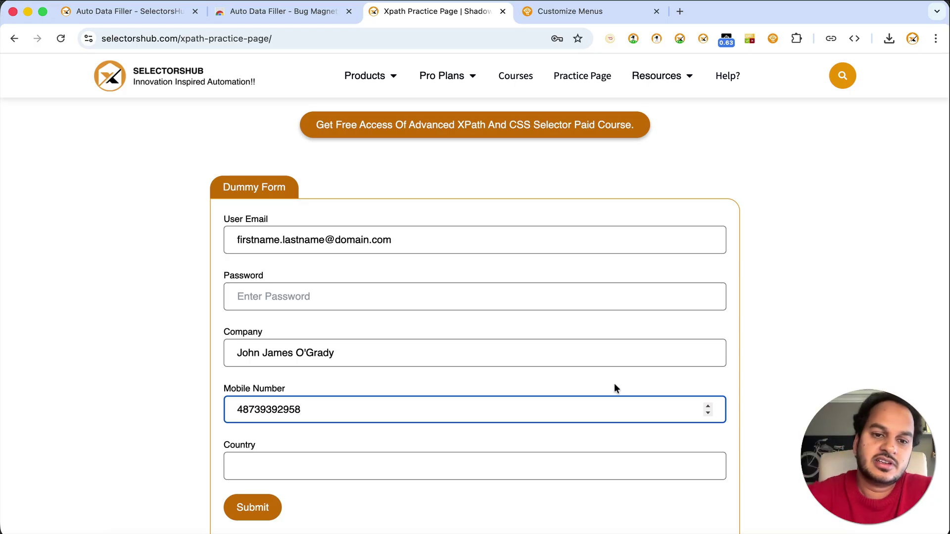
{"action": "key", "text": "super+Tab"}
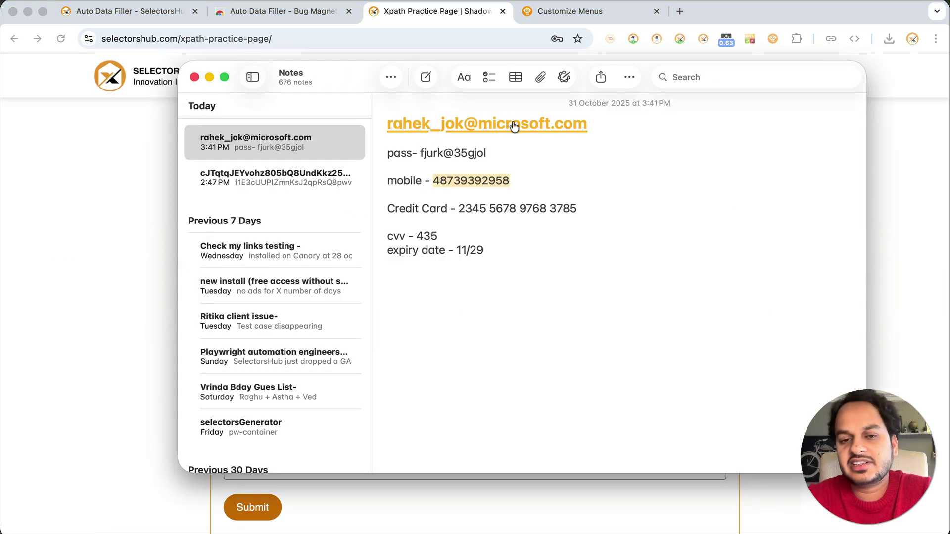
{"action": "key", "text": "super+Tab"}
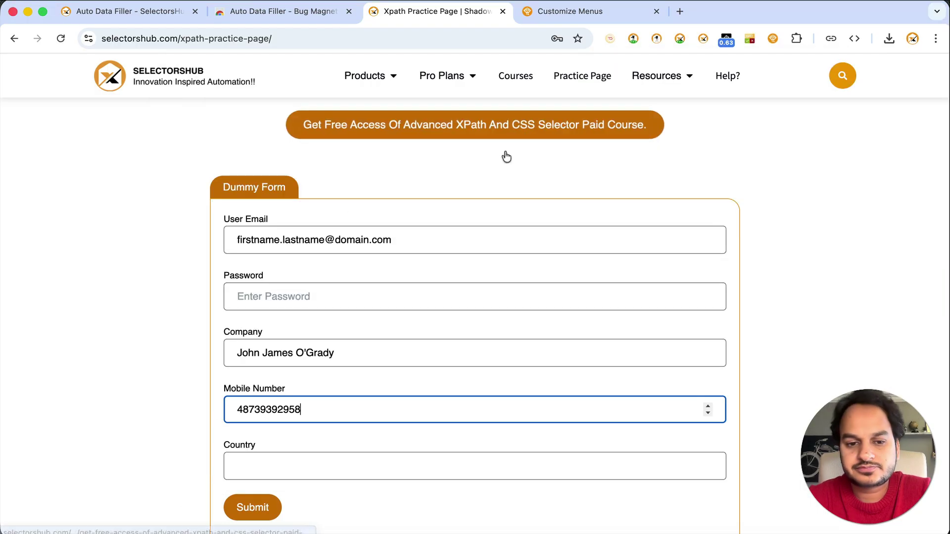
- From the Name on Card field's Auto Data Filler menu, open Customize Menus and scroll to the default cards
{"action": "scroll", "coordinate": [401, 341], "scroll_direction": "down", "scroll_amount": 10}
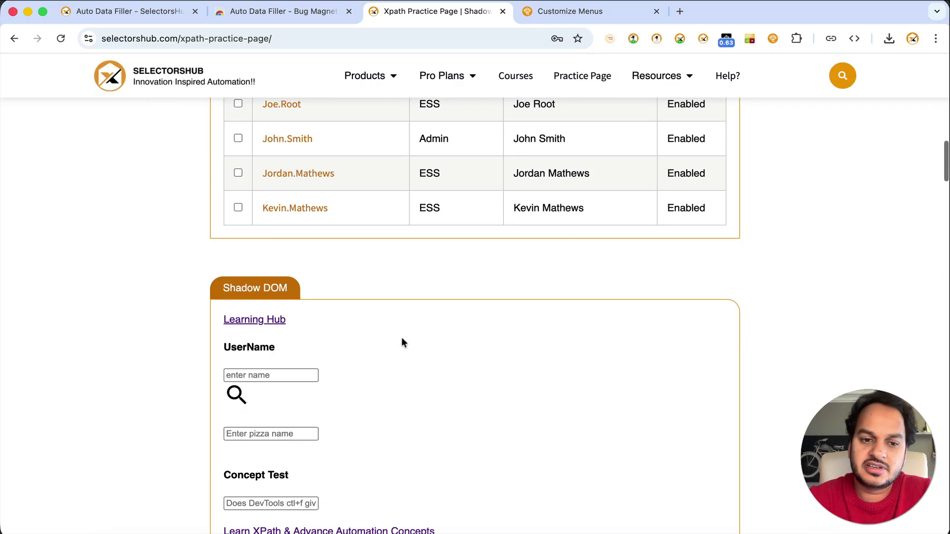
{"action": "scroll", "coordinate": [401, 342], "scroll_direction": "down", "scroll_amount": 15}
{"action": "scroll", "coordinate": [401, 341], "scroll_direction": "down", "scroll_amount": 20}
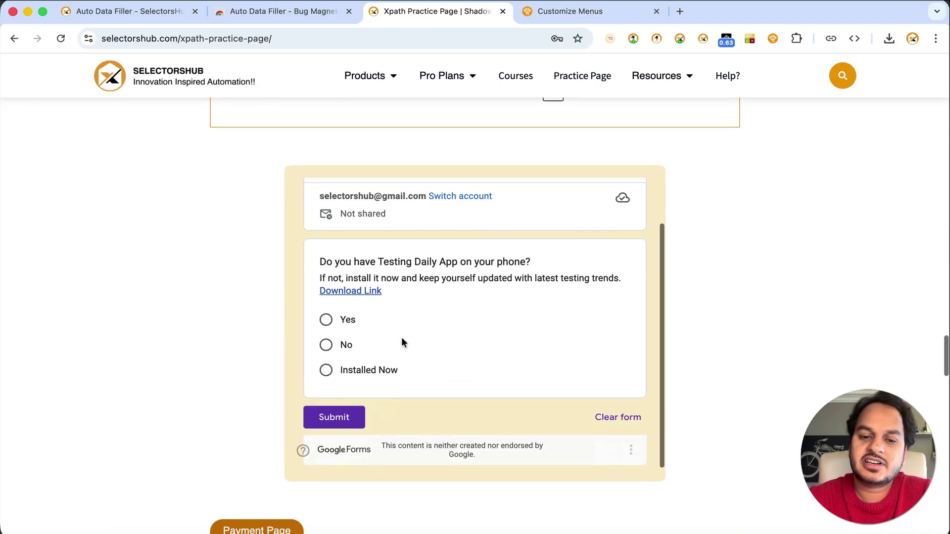
{"action": "scroll", "coordinate": [402, 342], "scroll_direction": "down", "scroll_amount": 8}
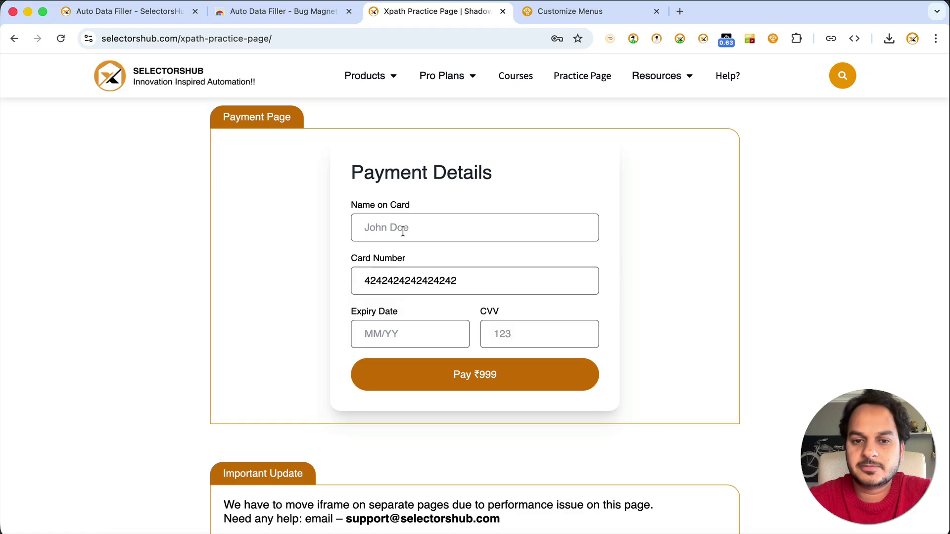
{"action": "right_click", "coordinate": [403, 231]}
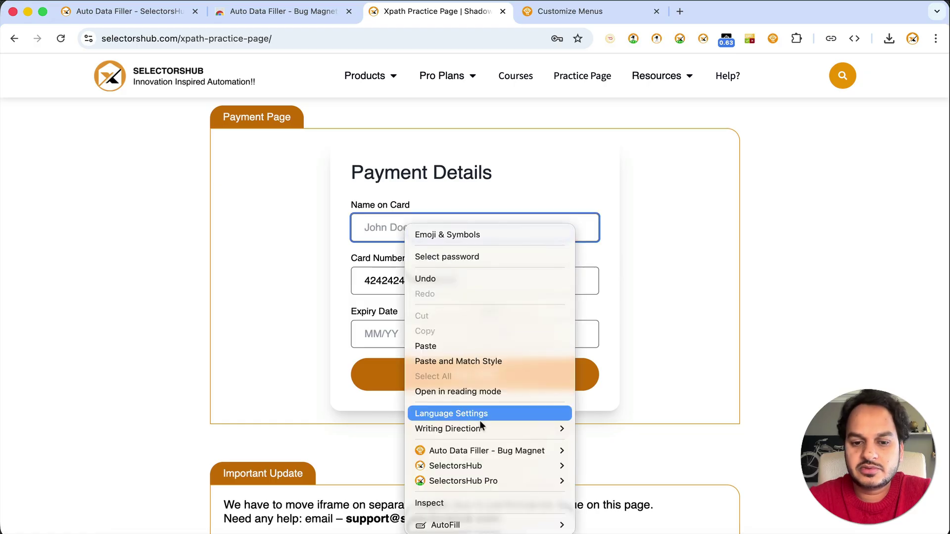
{"action": "mouse_move", "coordinate": [539, 448]}
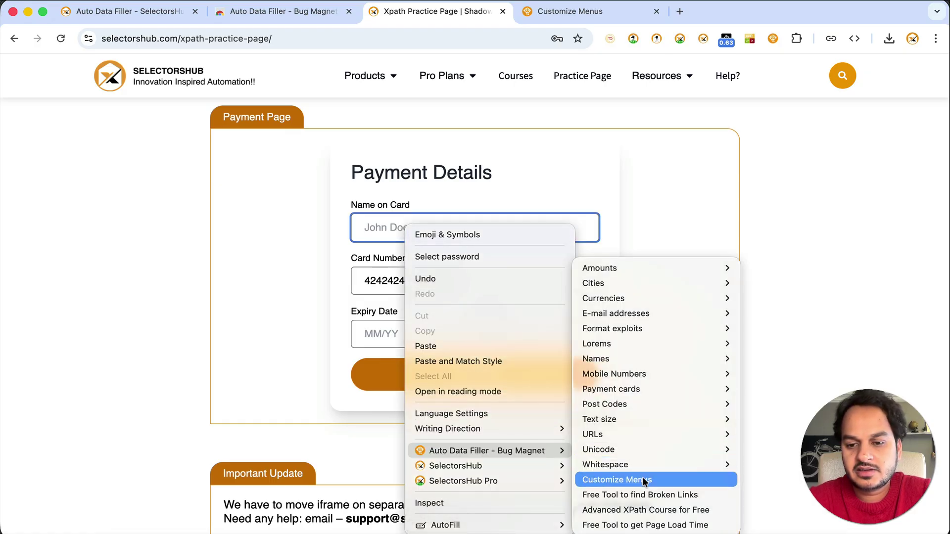
{"action": "left_click", "coordinate": [642, 479]}
{"action": "scroll", "coordinate": [372, 360], "scroll_direction": "down", "scroll_amount": 5}
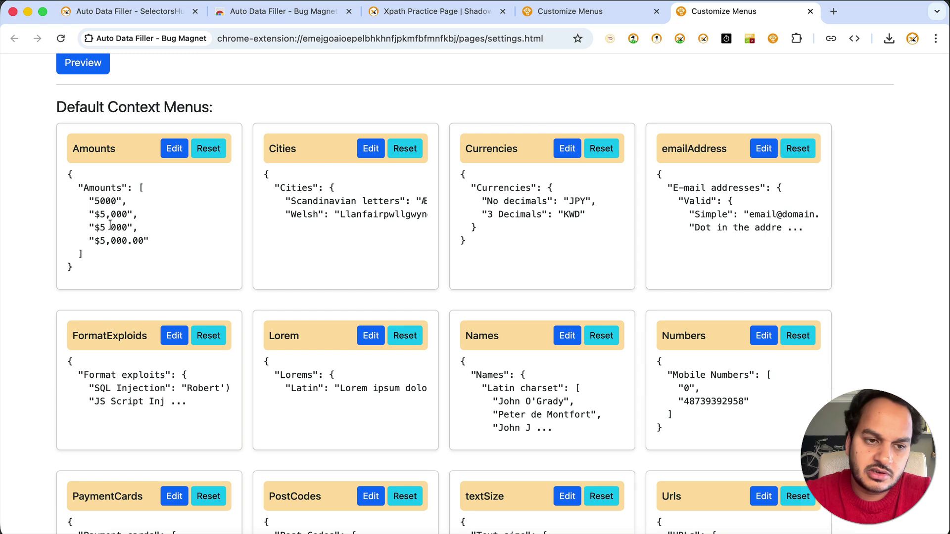
- Change the first Amounts value from 5000 to 'INR 5000', preview and save it, then return to the practice page
{"action": "left_click", "coordinate": [168, 148]}
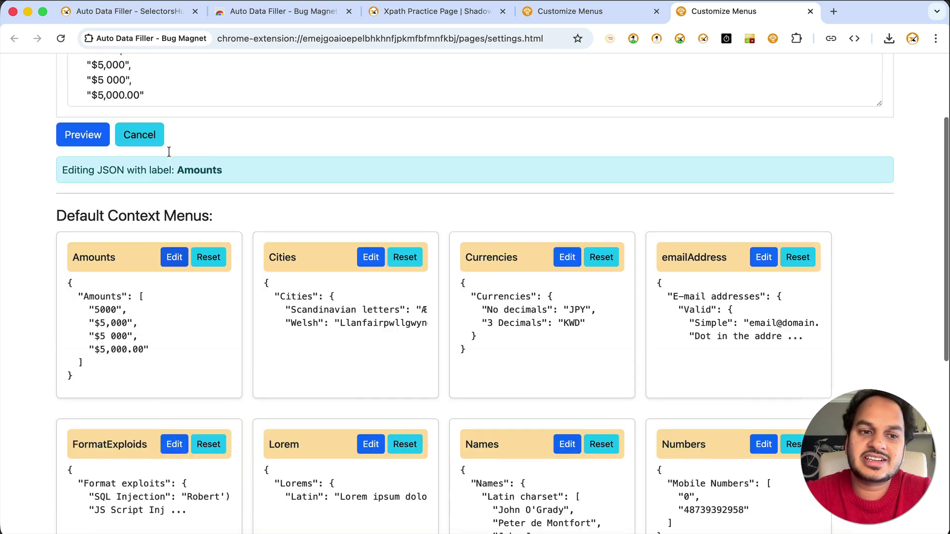
{"action": "left_click", "coordinate": [95, 172]}
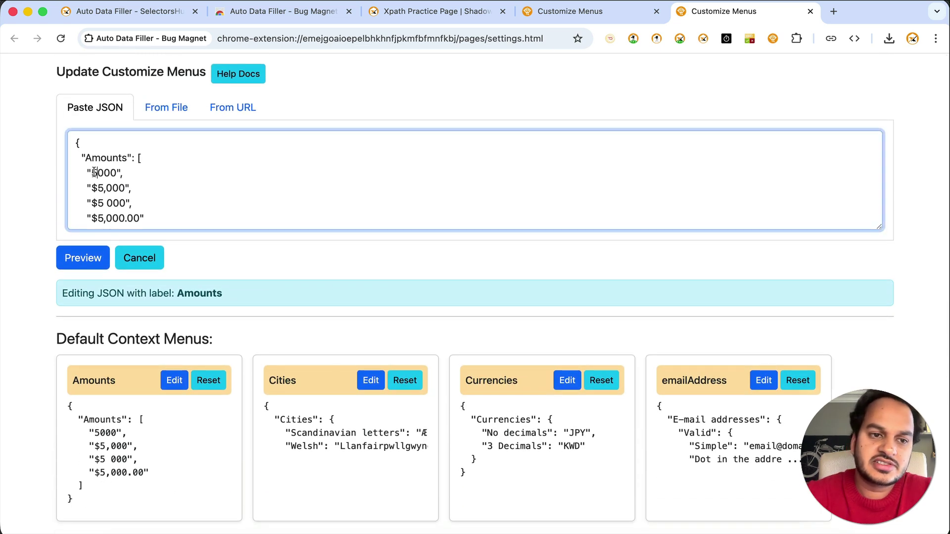
{"action": "type", "text": "INR."}
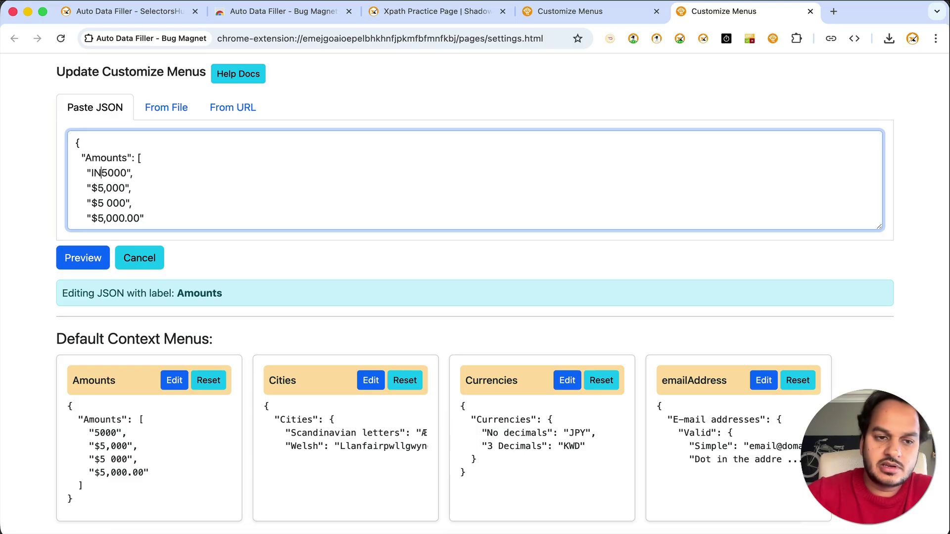
{"action": "key", "text": "BackSpace"}
{"action": "key", "text": "BackSpace"}
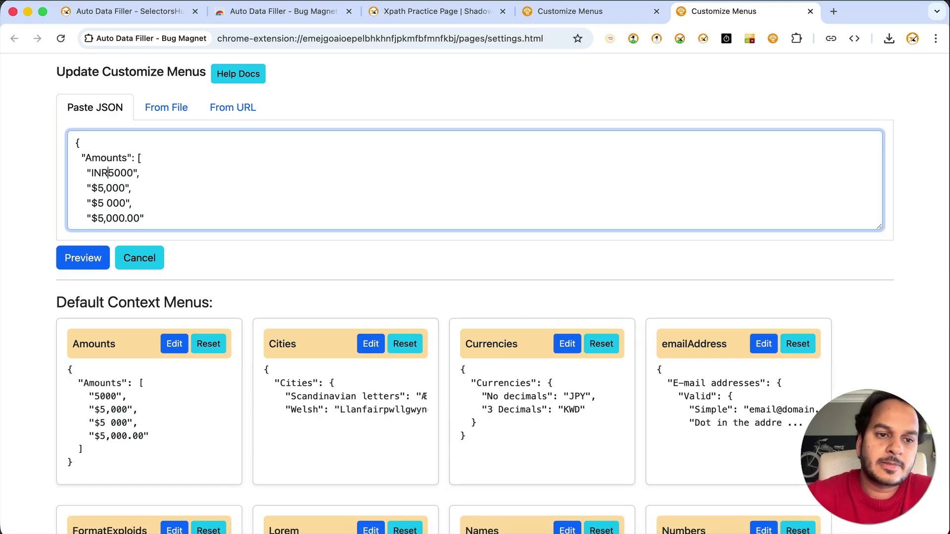
{"action": "left_click", "coordinate": [83, 258]}
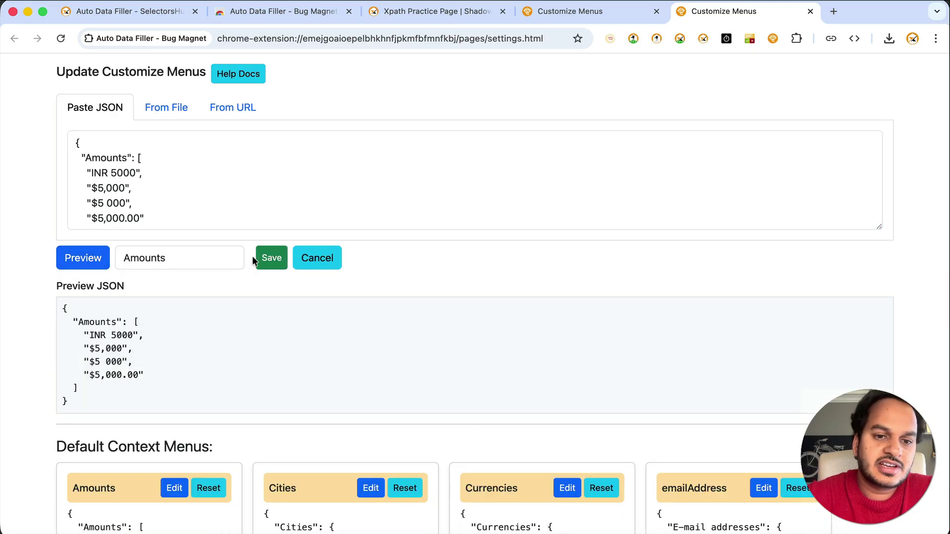
{"action": "left_click", "coordinate": [266, 262]}
{"action": "left_click", "coordinate": [466, 11]}
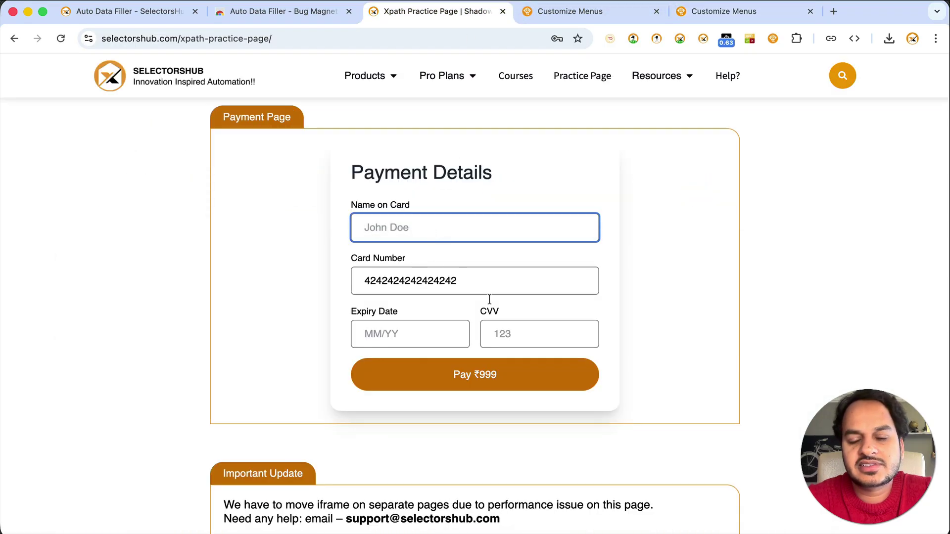
- Fill CVV with Amounts > INR 5000, then cancel the Amounts editor on the Customize Menus tab
{"action": "right_click", "coordinate": [519, 340]}
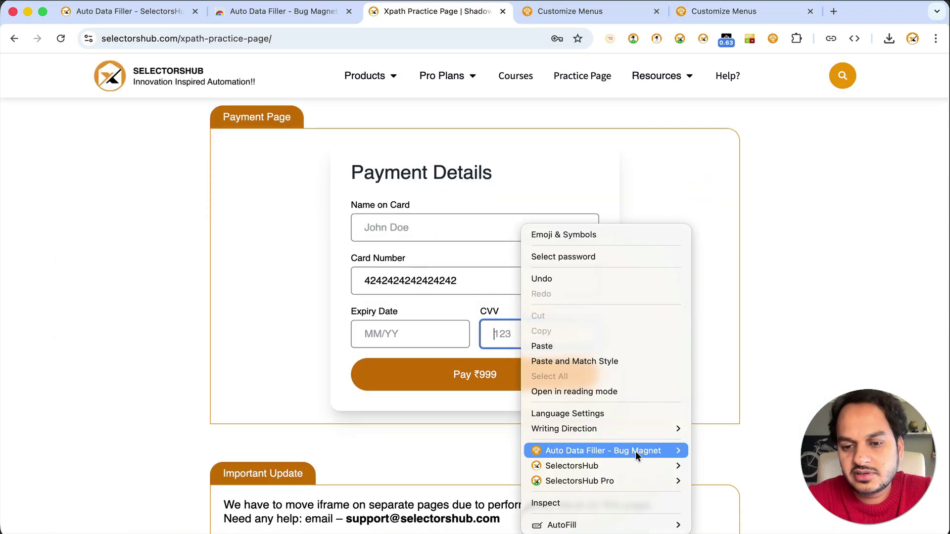
{"action": "mouse_move", "coordinate": [634, 450]}
{"action": "mouse_move", "coordinate": [753, 315]}
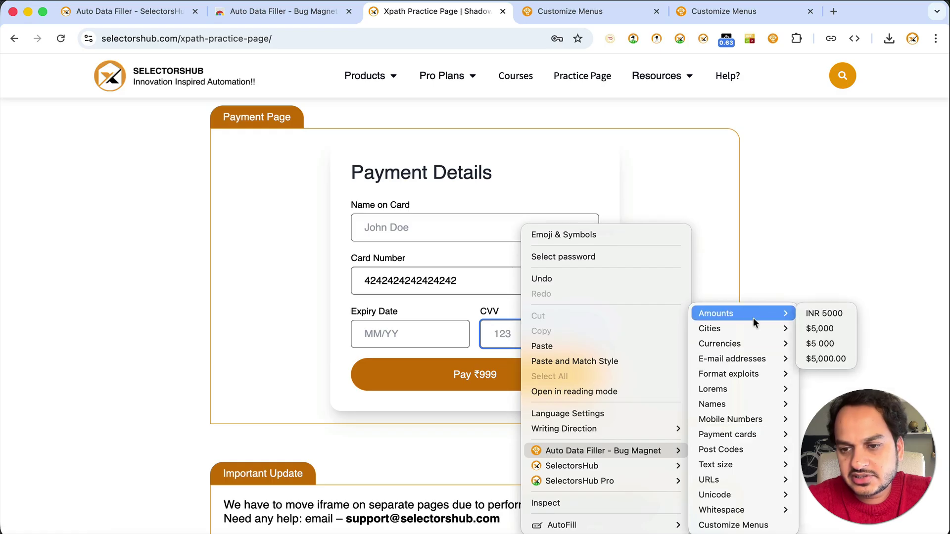
{"action": "left_click", "coordinate": [831, 313]}
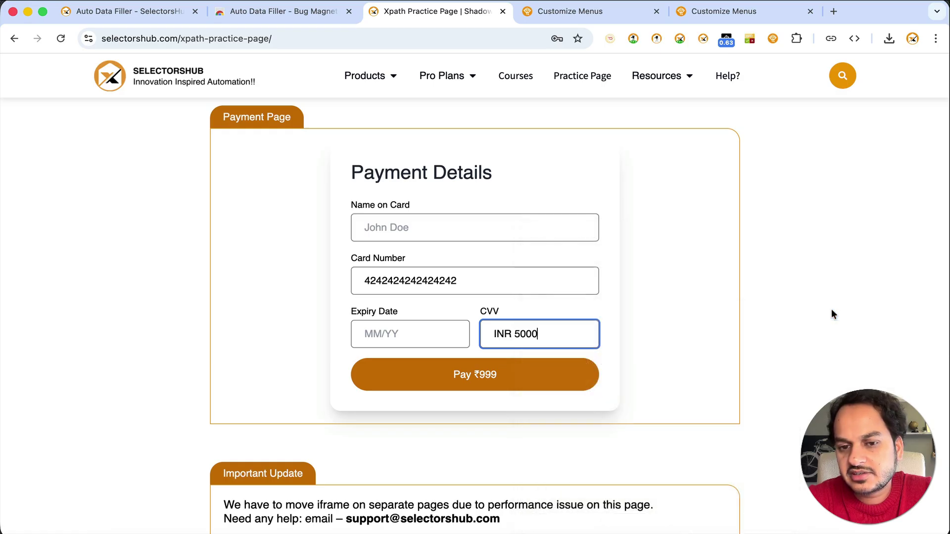
{"action": "left_click", "coordinate": [700, 19]}
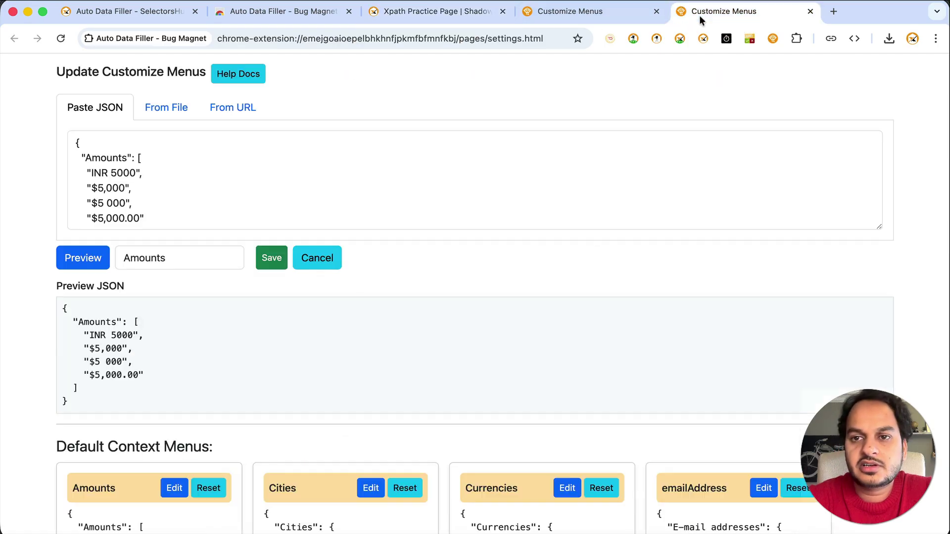
{"action": "left_click", "coordinate": [316, 258]}
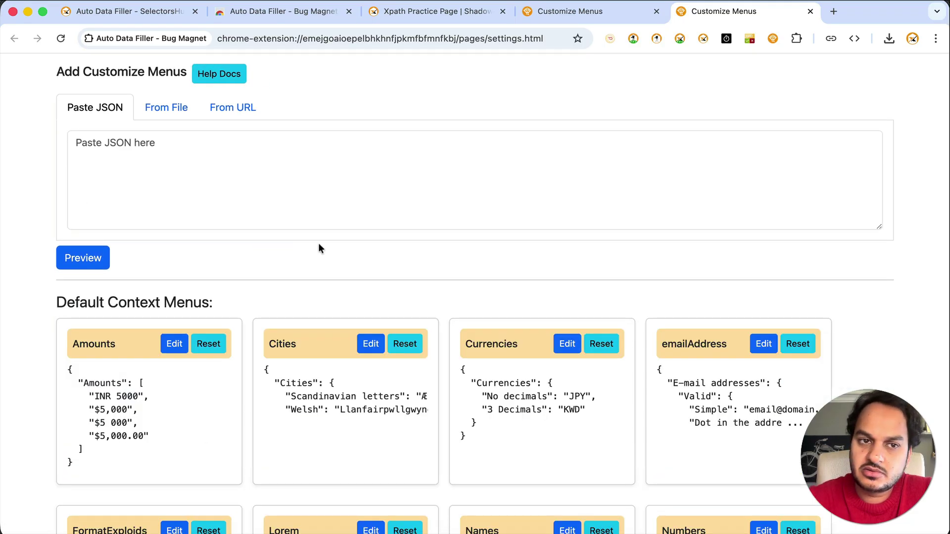
- Copy the second Sample JSON block with the gold/new entries from the Help Docs article, then return to Customize Menus
{"action": "left_click", "coordinate": [221, 78]}
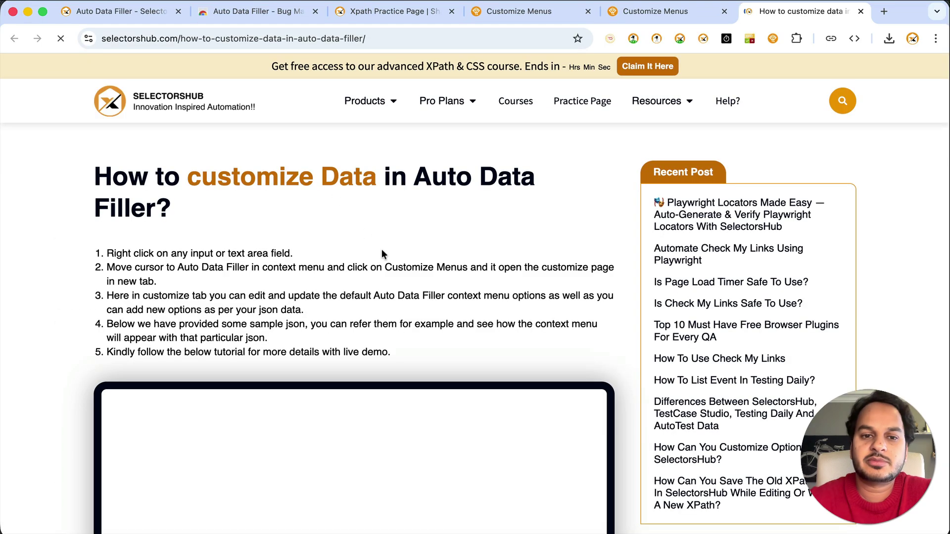
{"action": "scroll", "coordinate": [381, 248], "scroll_direction": "down", "scroll_amount": 2}
{"action": "scroll", "coordinate": [381, 250], "scroll_direction": "down", "scroll_amount": 15}
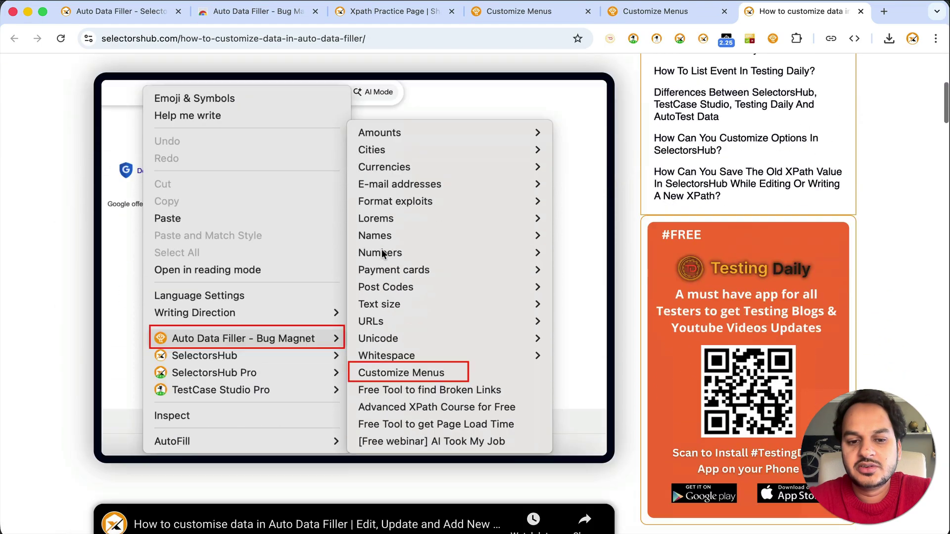
{"action": "scroll", "coordinate": [382, 248], "scroll_direction": "down", "scroll_amount": 9}
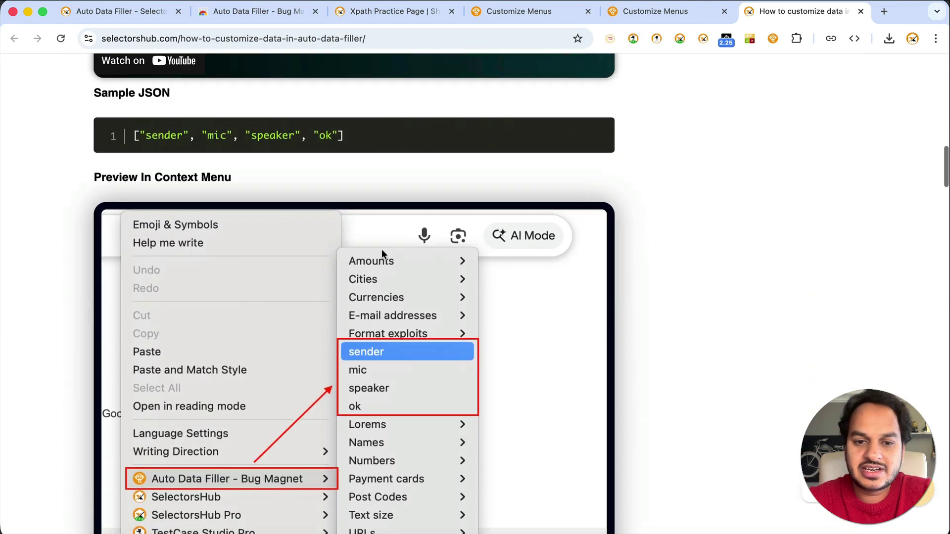
{"action": "scroll", "coordinate": [381, 250], "scroll_direction": "up", "scroll_amount": 3}
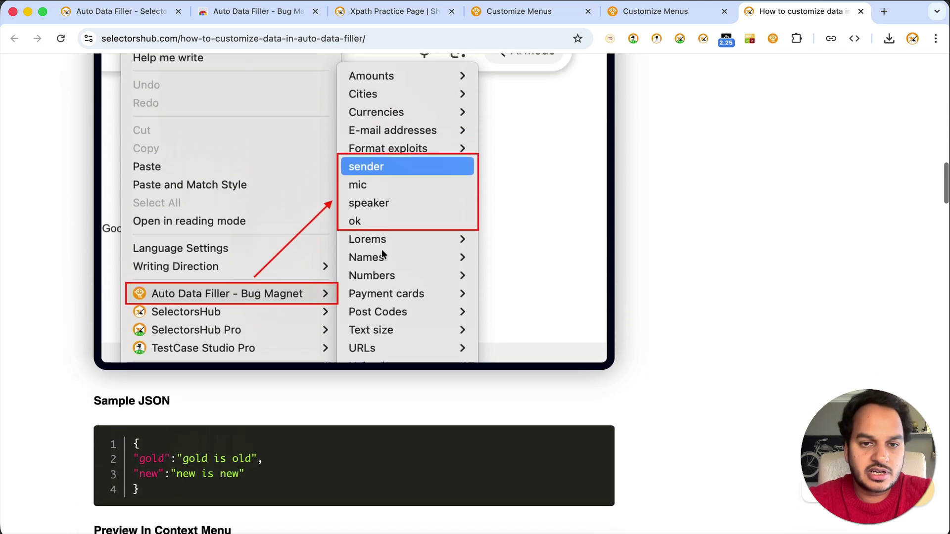
{"action": "scroll", "coordinate": [383, 218], "scroll_direction": "down", "scroll_amount": 4}
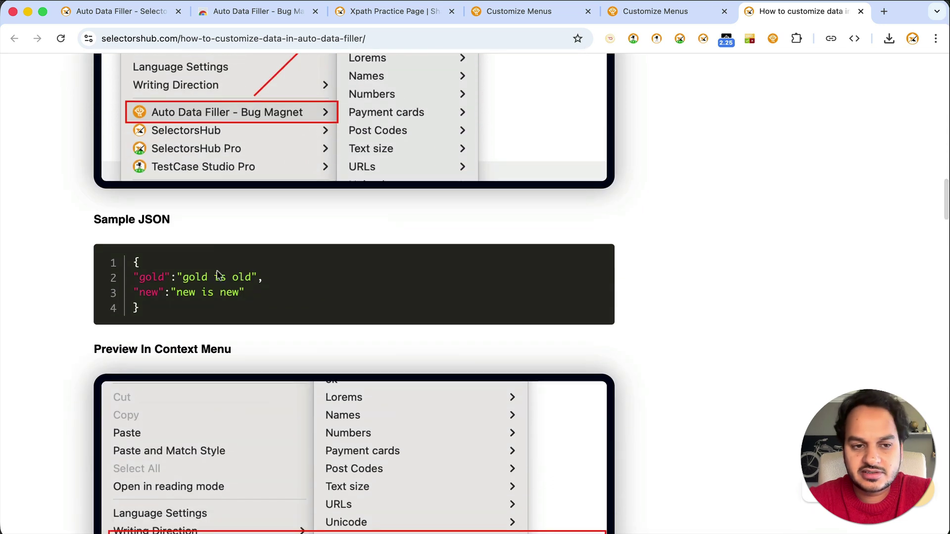
{"action": "left_click_drag", "start_coordinate": [134, 260], "coordinate": [171, 312]}
{"action": "key", "text": "super+c"}
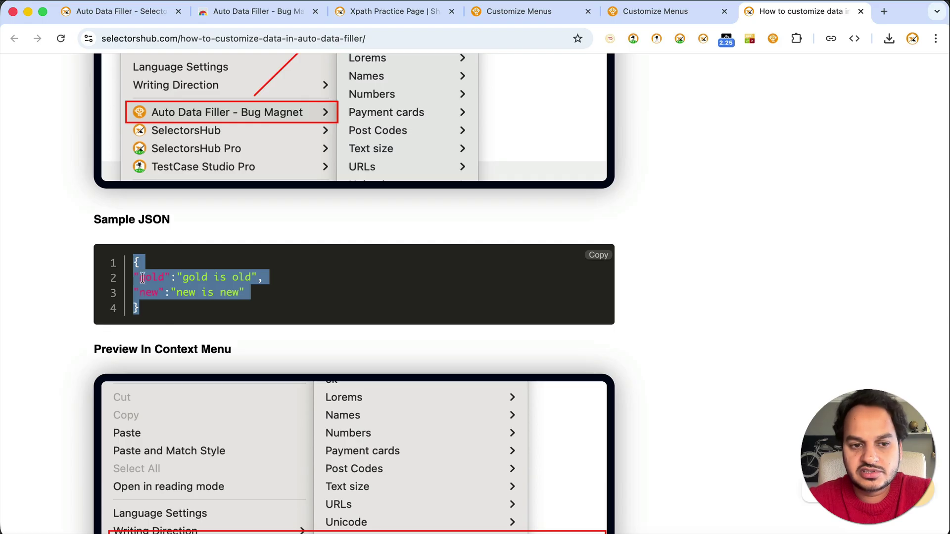
{"action": "left_click", "coordinate": [648, 11]}
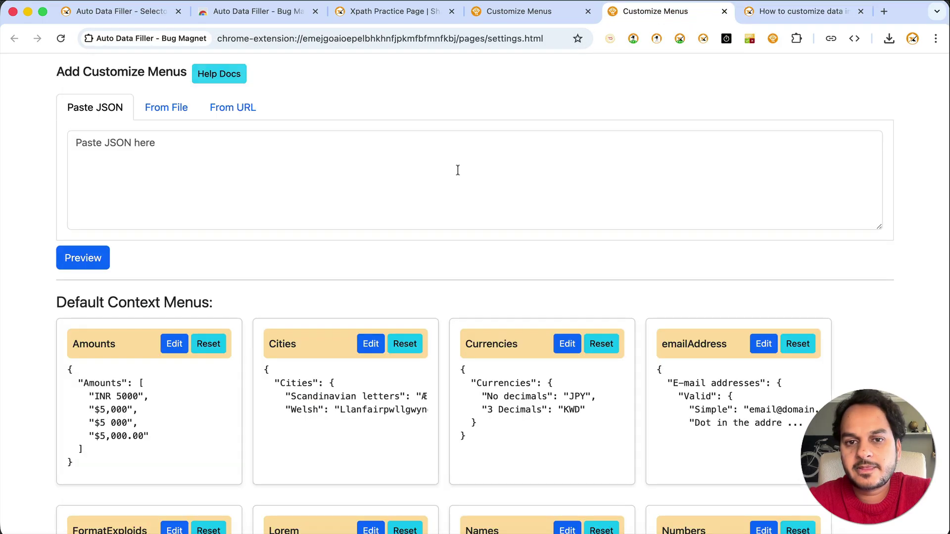
- Paste the gold/new sample JSON into the new-menu box, preview it, and save it as the gold menu
{"action": "left_click", "coordinate": [307, 198]}
{"action": "key", "text": "super+v"}
{"action": "left_click", "coordinate": [99, 260]}
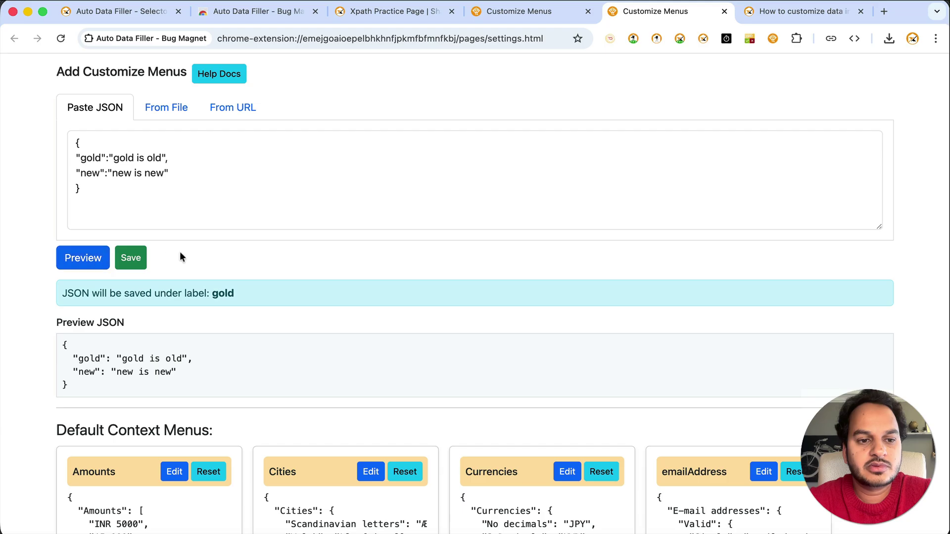
{"action": "left_click", "coordinate": [138, 253]}
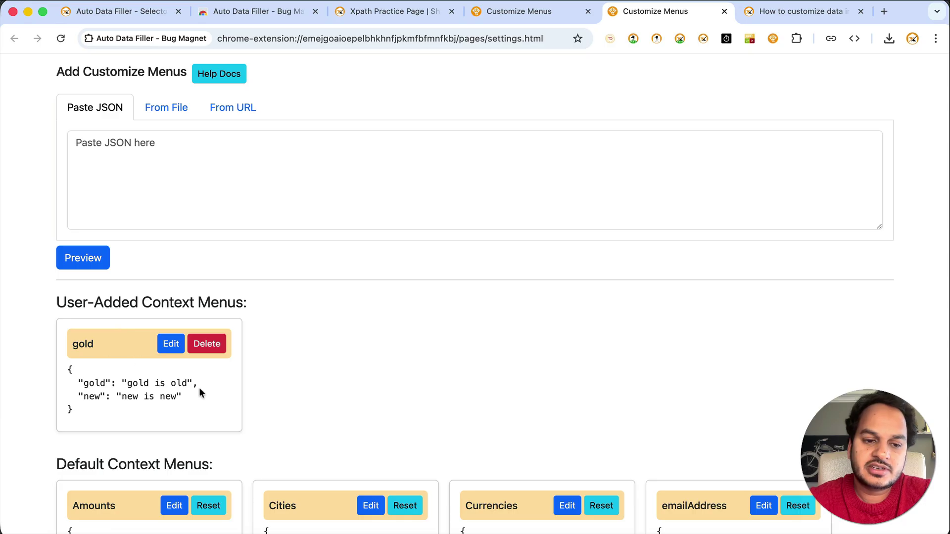
{"action": "scroll", "coordinate": [198, 388], "scroll_direction": "down", "scroll_amount": 3}
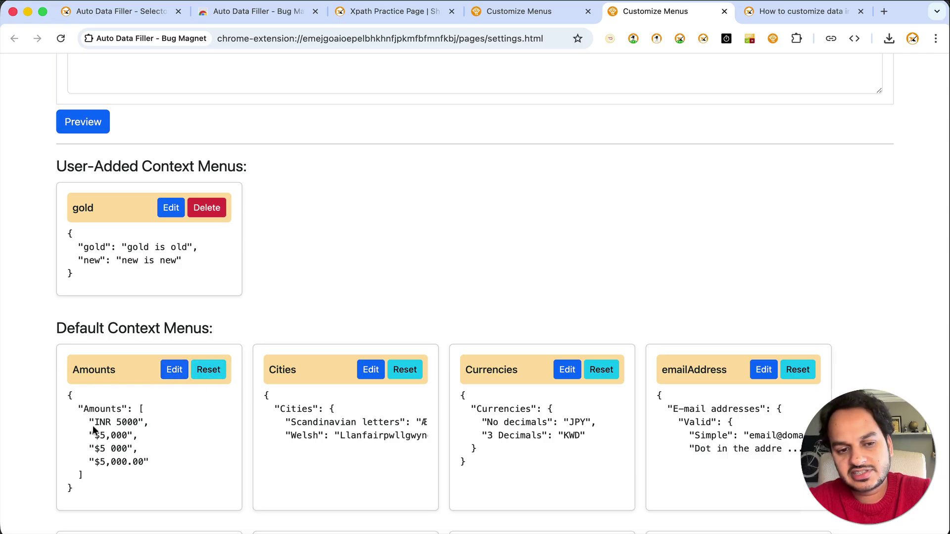
{"action": "left_click", "coordinate": [208, 370]}
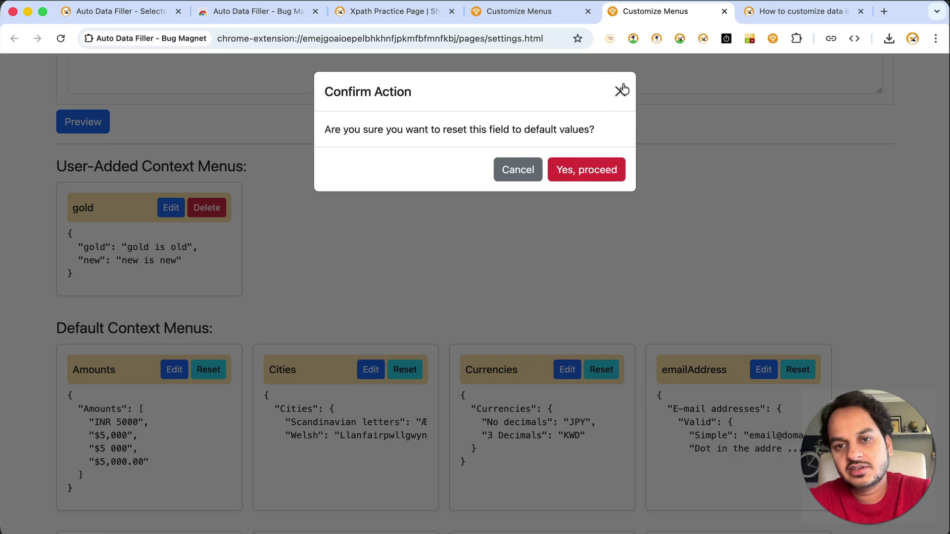
{"action": "left_click", "coordinate": [620, 91]}
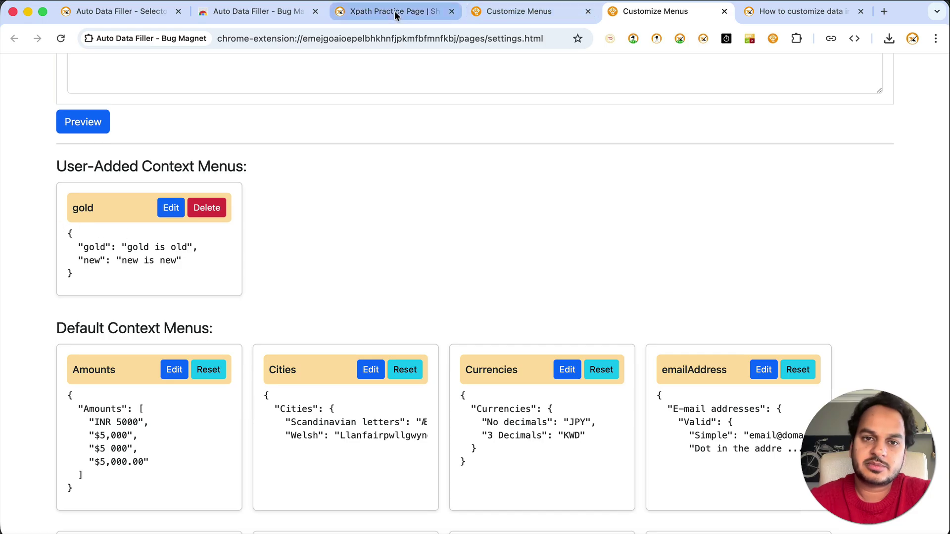
{"action": "left_click", "coordinate": [414, 11]}
- Show the Name on Card field's Auto Data Filler menu with its gold ('gold is old') and new ('new is new') entries
{"action": "right_click", "coordinate": [406, 228]}
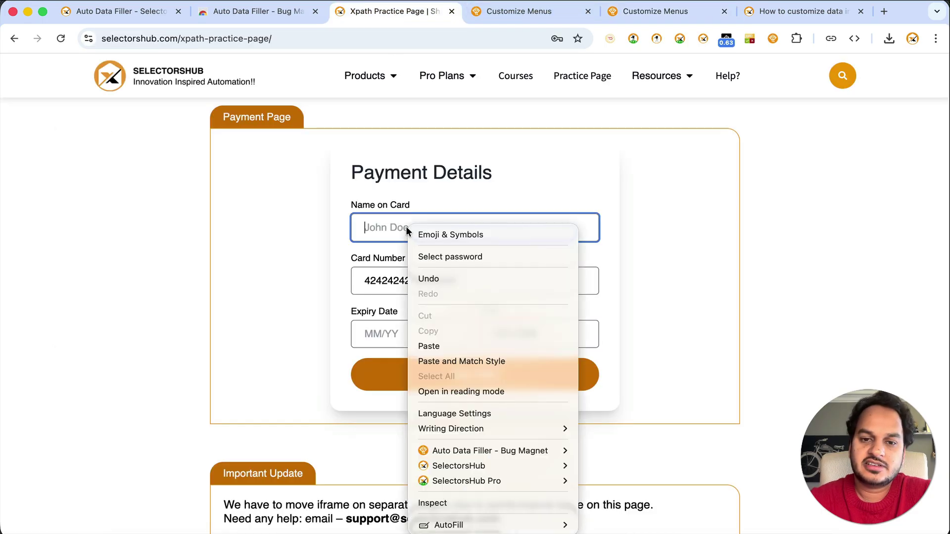
{"action": "mouse_move", "coordinate": [512, 449]}
{"action": "mouse_move", "coordinate": [630, 343]}
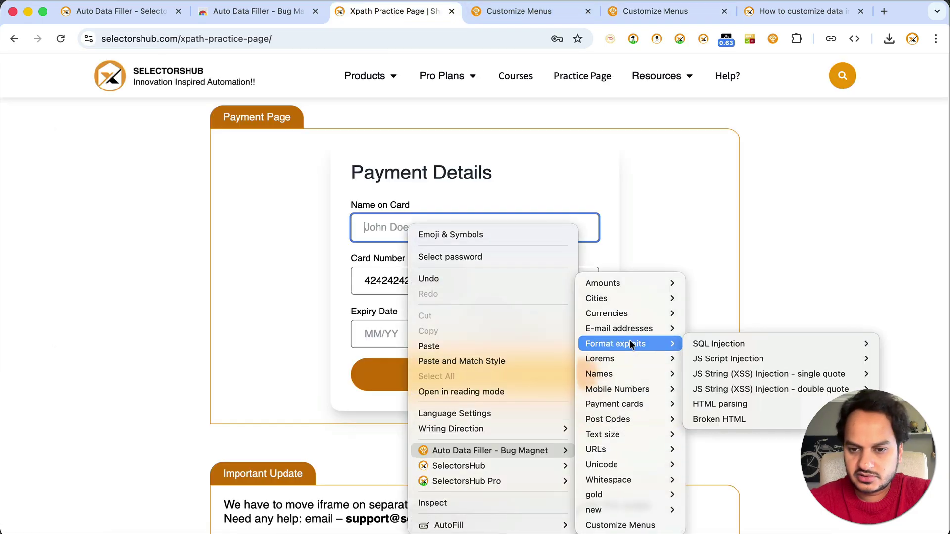
{"action": "mouse_move", "coordinate": [620, 495]}
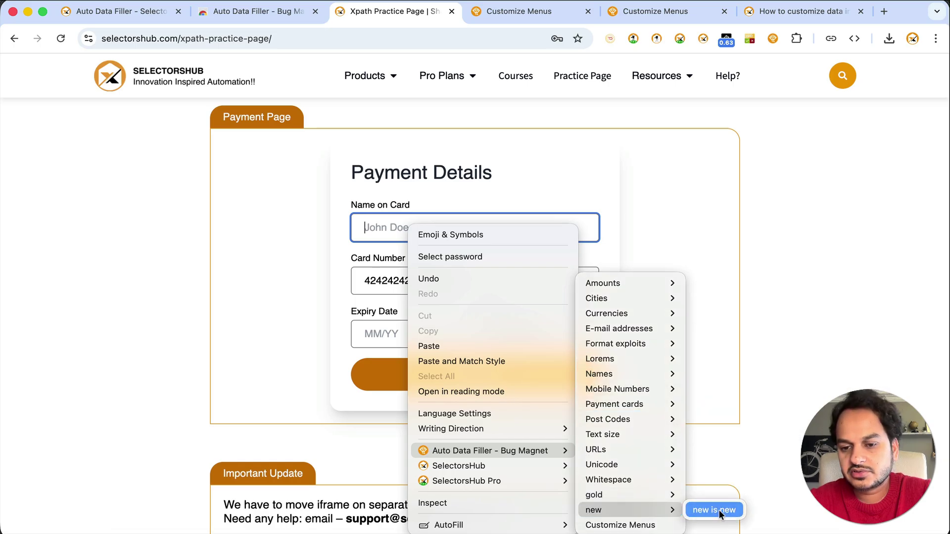
{"action": "mouse_move", "coordinate": [669, 496]}
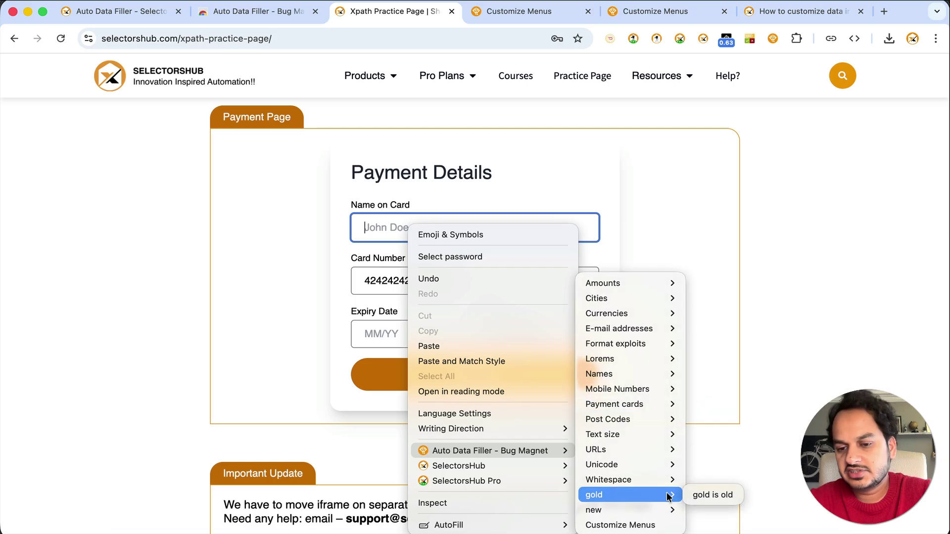
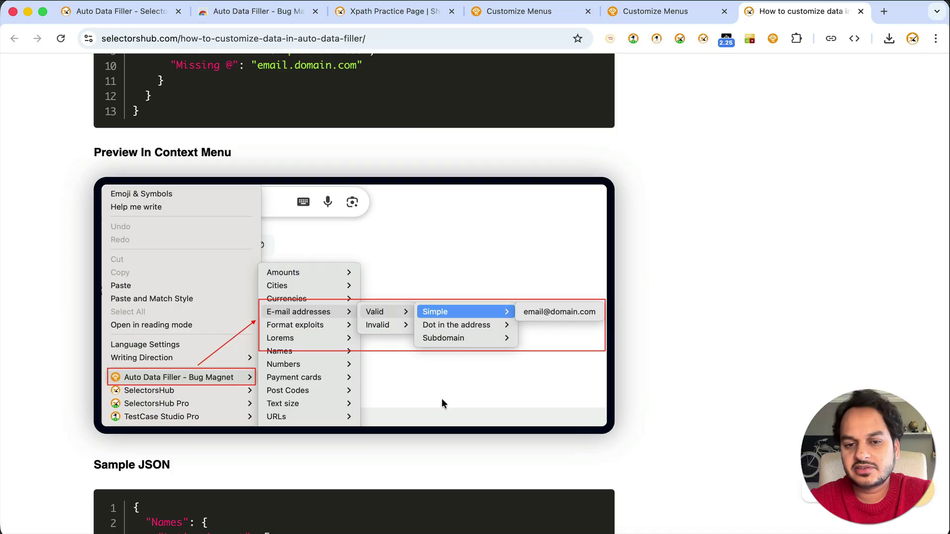
- Scroll through the guide's sample JSON menu definitions and their context-menu previews
{"action": "scroll", "coordinate": [441, 404], "scroll_direction": "down", "scroll_amount": 5}
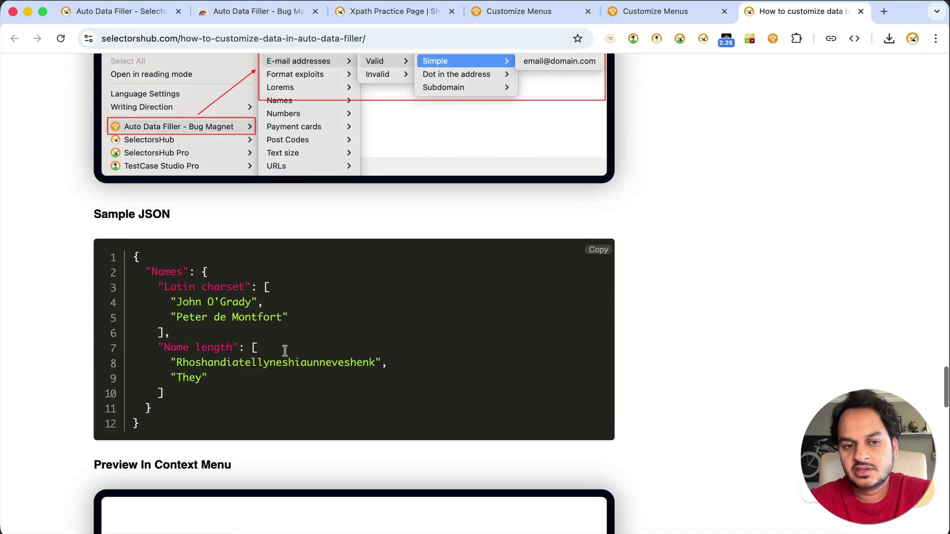
{"action": "scroll", "coordinate": [312, 433], "scroll_direction": "down", "scroll_amount": 8}
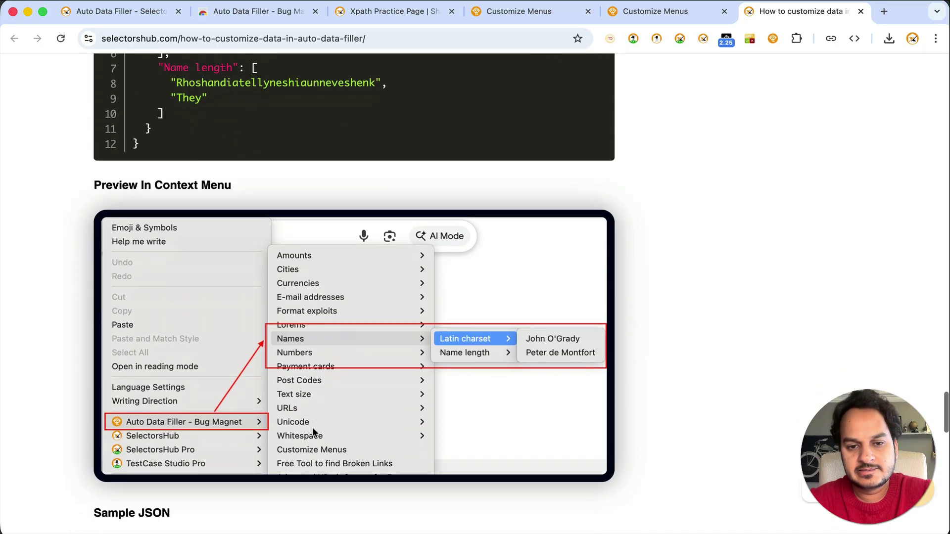
{"action": "scroll", "coordinate": [537, 299], "scroll_direction": "down", "scroll_amount": 10}
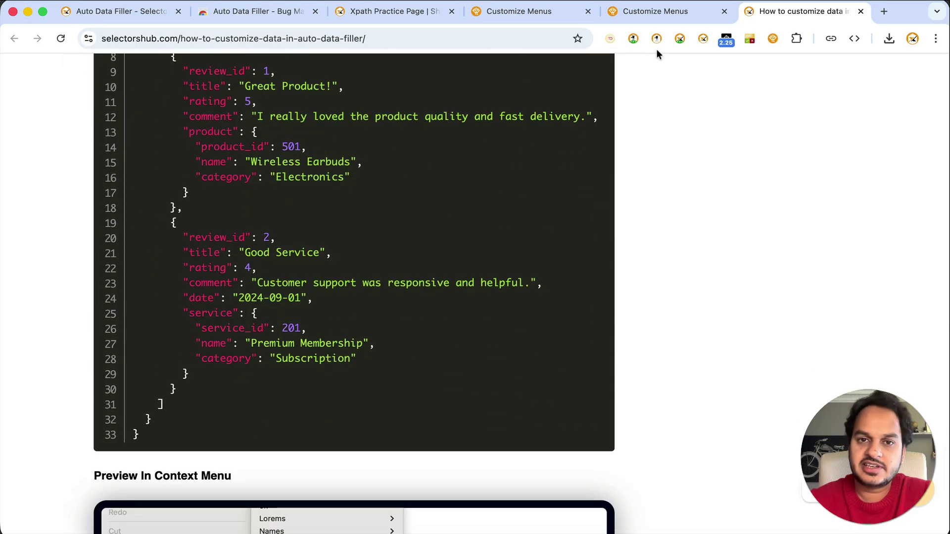
- Clear the existing number from the practice page's Card Number field
{"action": "left_click", "coordinate": [403, 11]}
{"action": "left_click", "coordinate": [434, 284]}
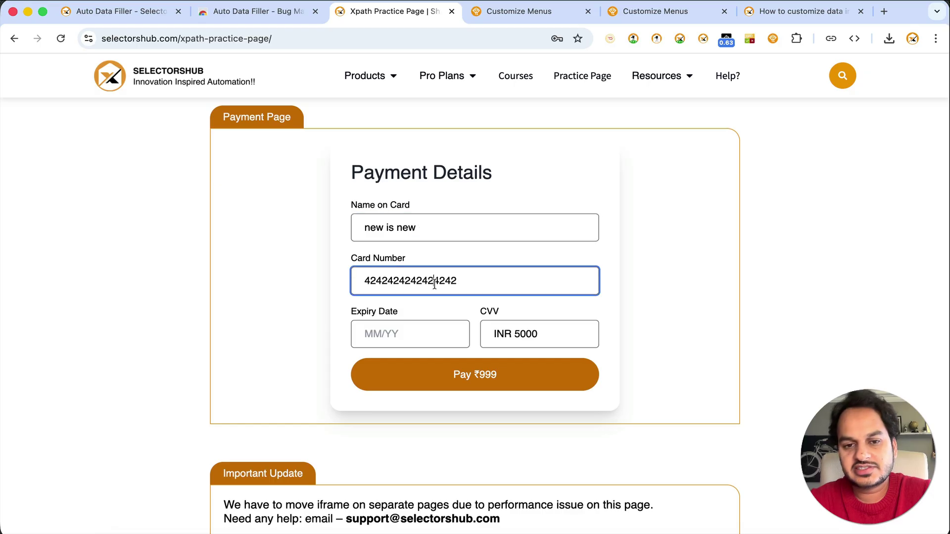
{"action": "key", "text": "super+a"}
{"action": "key", "text": "BackSpace"}
- Browse Auto Data Filler - Bug Magnet > Payment cards options for Card Number, then dismiss them
{"action": "right_click", "coordinate": [397, 275]}
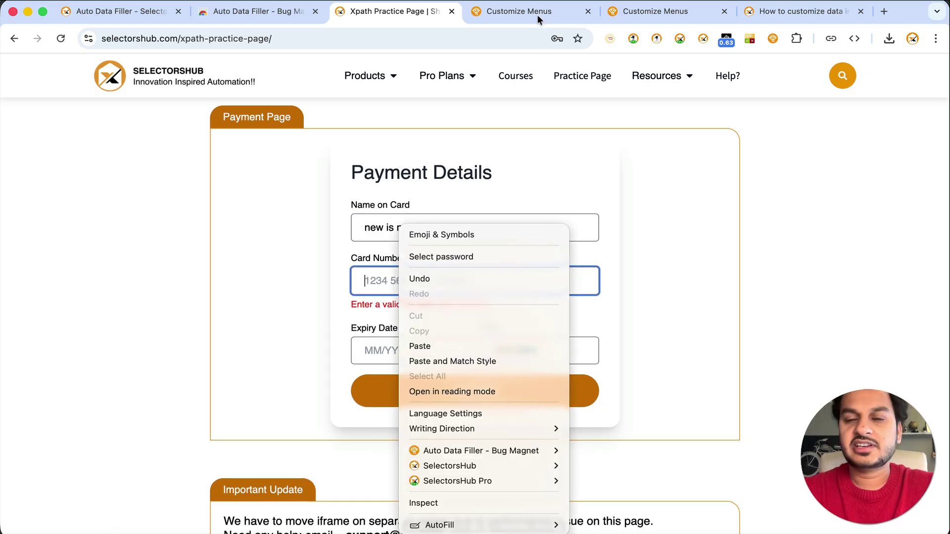
{"action": "mouse_move", "coordinate": [502, 448]}
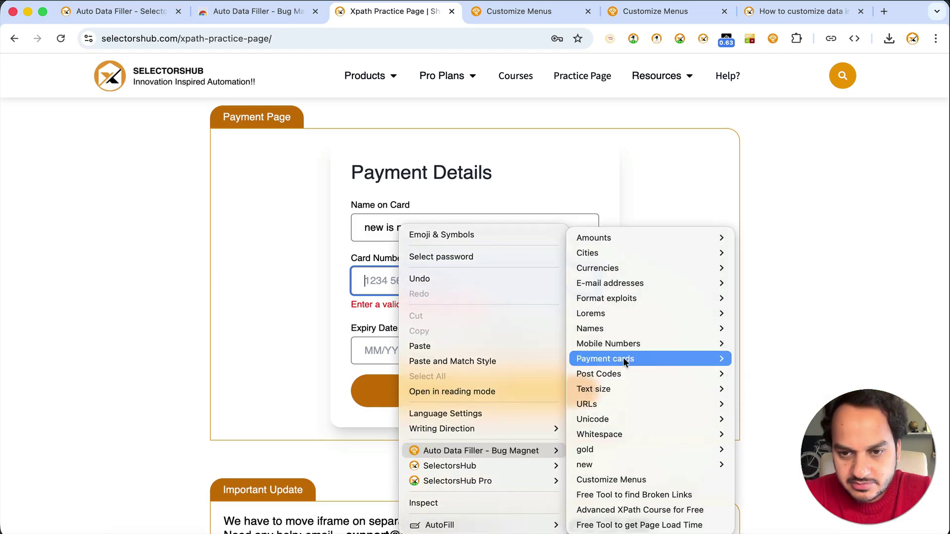
{"action": "mouse_move", "coordinate": [623, 357]}
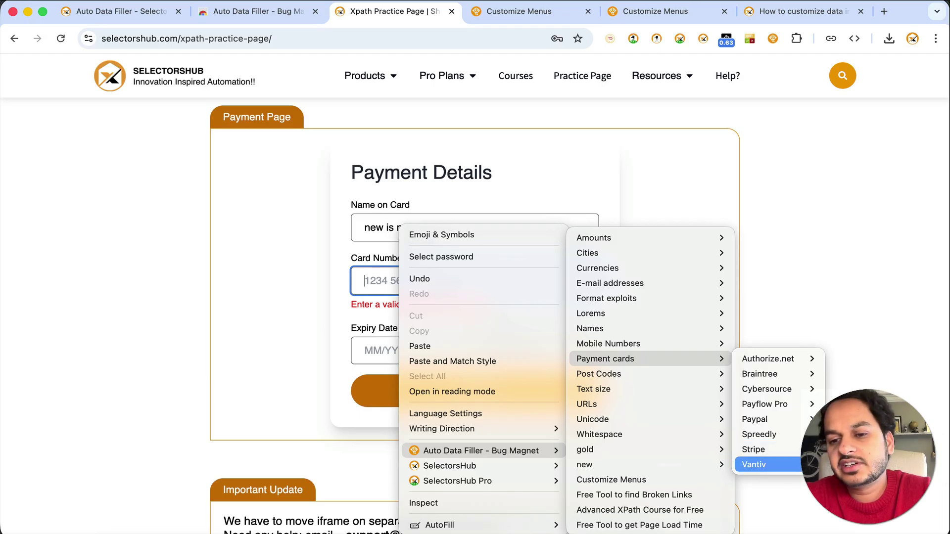
{"action": "mouse_move", "coordinate": [765, 361]}
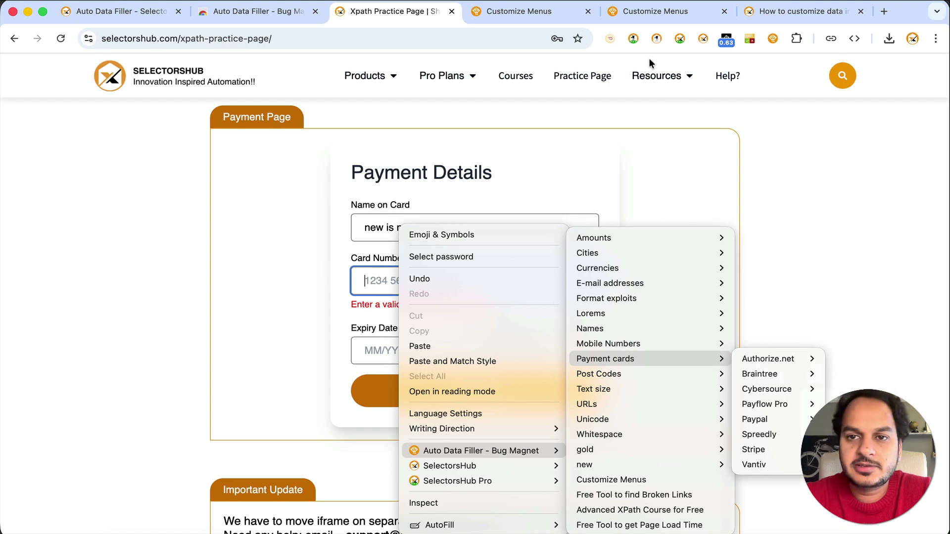
{"action": "left_click", "coordinate": [557, 8]}
- Load the PaymentCards menu JSON into the Customize Menus editor
{"action": "left_click", "coordinate": [557, 9]}
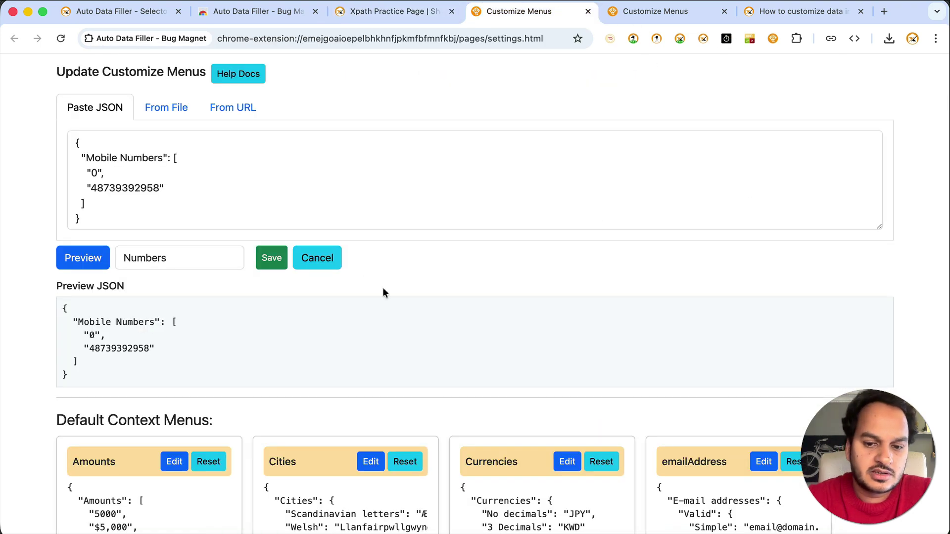
{"action": "scroll", "coordinate": [383, 292], "scroll_direction": "down", "scroll_amount": 10}
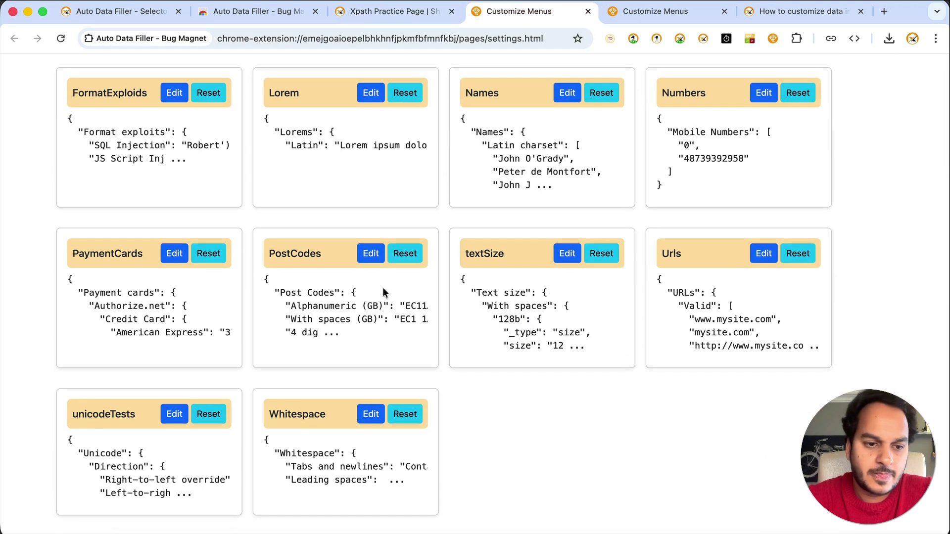
{"action": "left_click", "coordinate": [174, 262]}
{"action": "scroll", "coordinate": [209, 197], "scroll_direction": "down", "scroll_amount": 5}
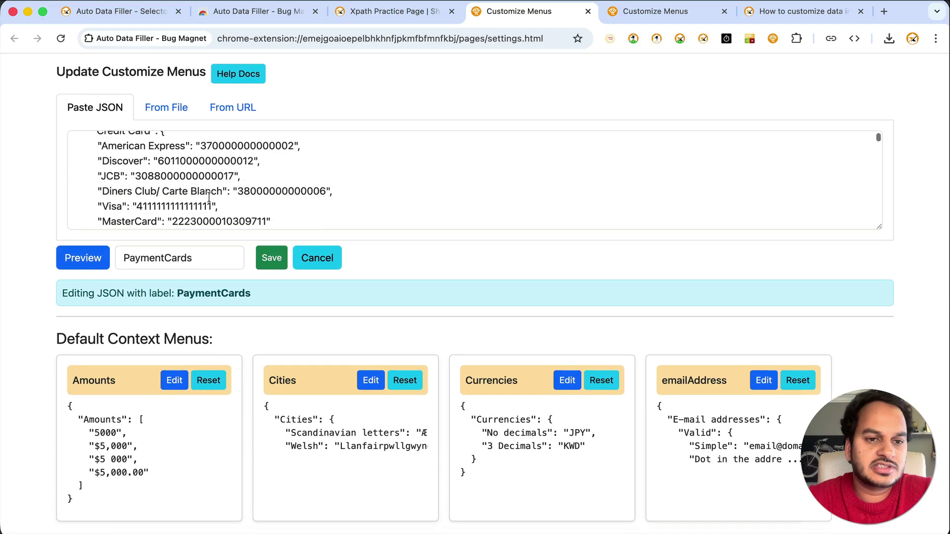
{"action": "scroll", "coordinate": [209, 197], "scroll_direction": "up", "scroll_amount": 5}
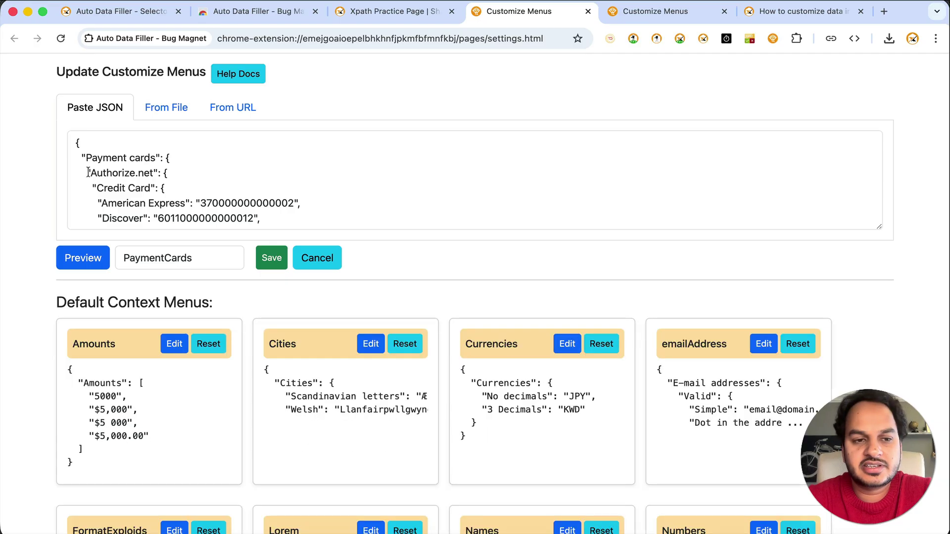
- Delete the Authorize.net nesting level and the American Express label from the JSON
{"action": "left_click_drag", "start_coordinate": [88, 172], "coordinate": [174, 171]}
{"action": "key", "text": "BackSpace"}
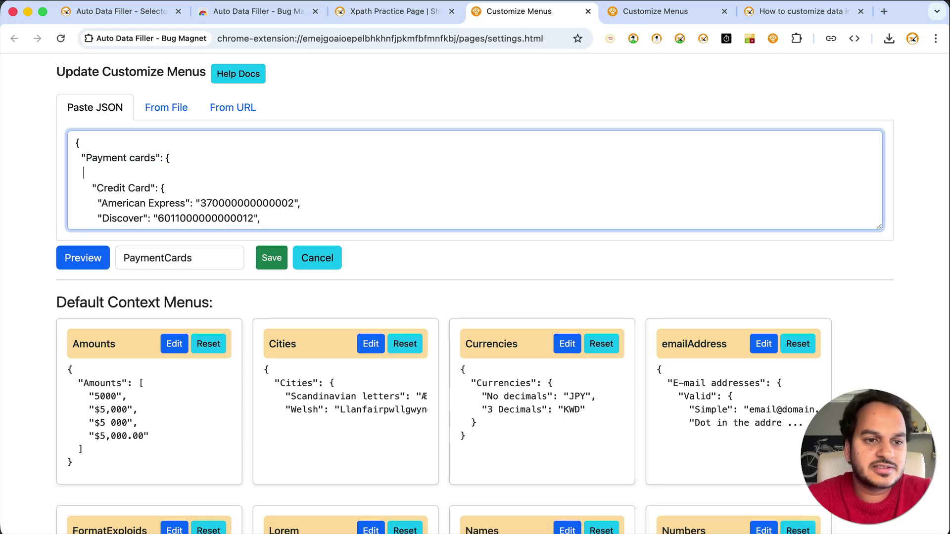
{"action": "key", "text": "BackSpace"}
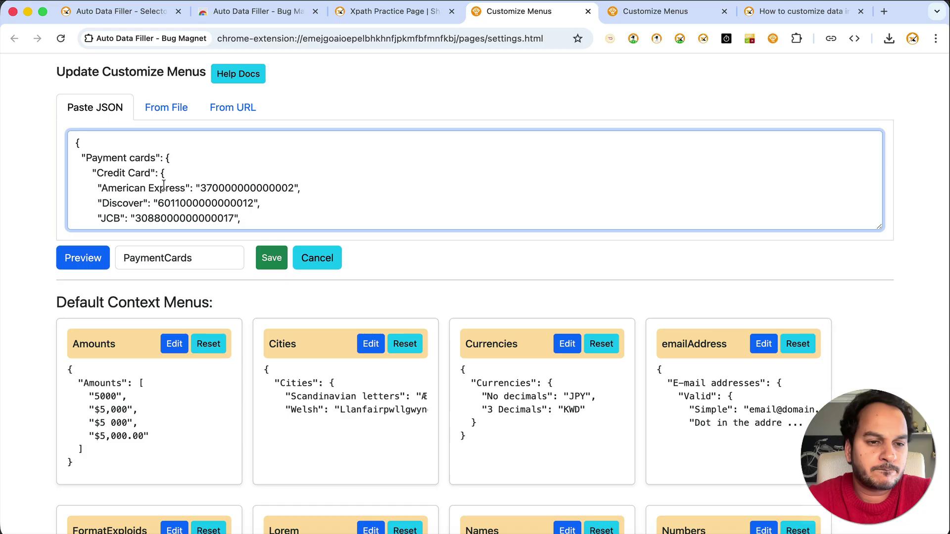
{"action": "left_click_drag", "start_coordinate": [97, 187], "coordinate": [198, 188]}
{"action": "key", "text": "BackSpace"}
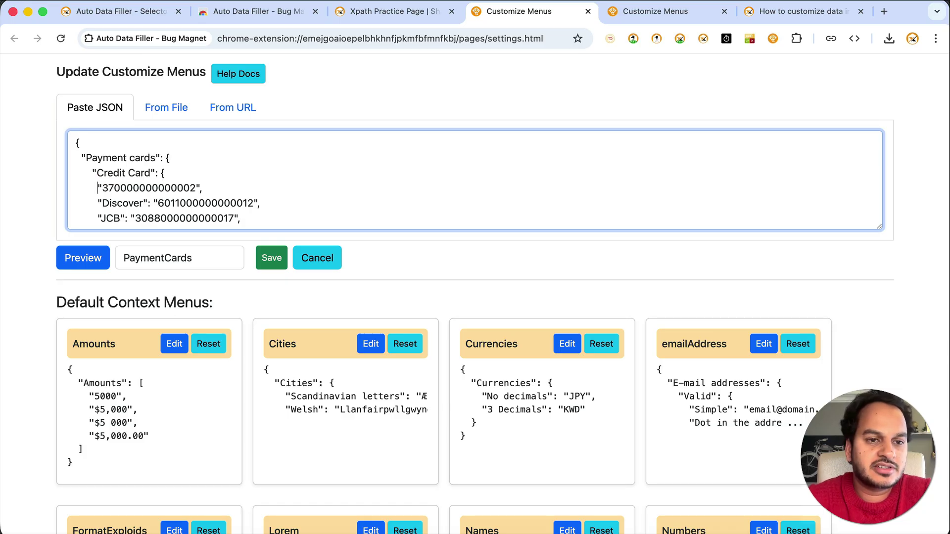
- Clear all JSON from the editor
{"action": "key", "text": "super+a"}
{"action": "key", "text": "BackSpace"}
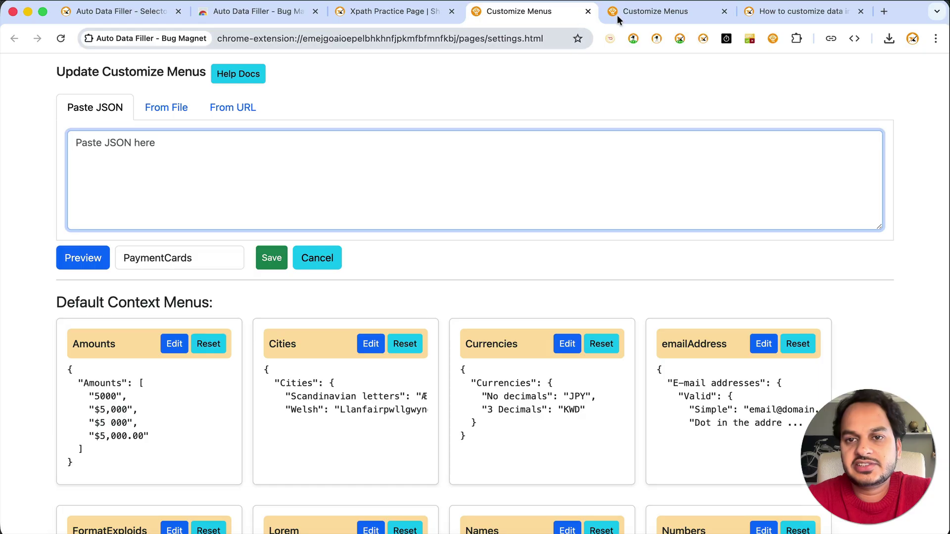
{"action": "left_click", "coordinate": [762, 15]}
- Copy the Currencies sample JSON and paste it into the Add Customize Menus box
{"action": "scroll", "coordinate": [331, 244], "scroll_direction": "up", "scroll_amount": 15}
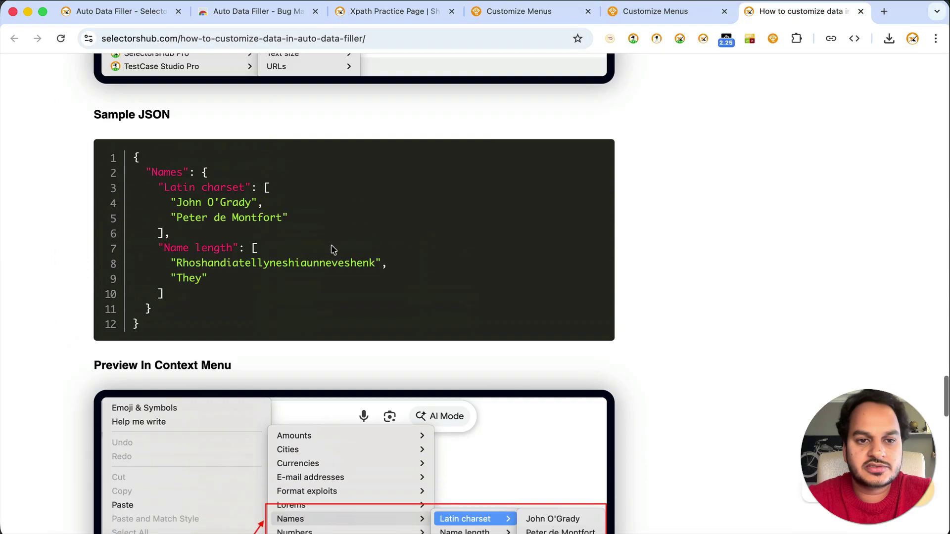
{"action": "scroll", "coordinate": [331, 244], "scroll_direction": "up", "scroll_amount": 20}
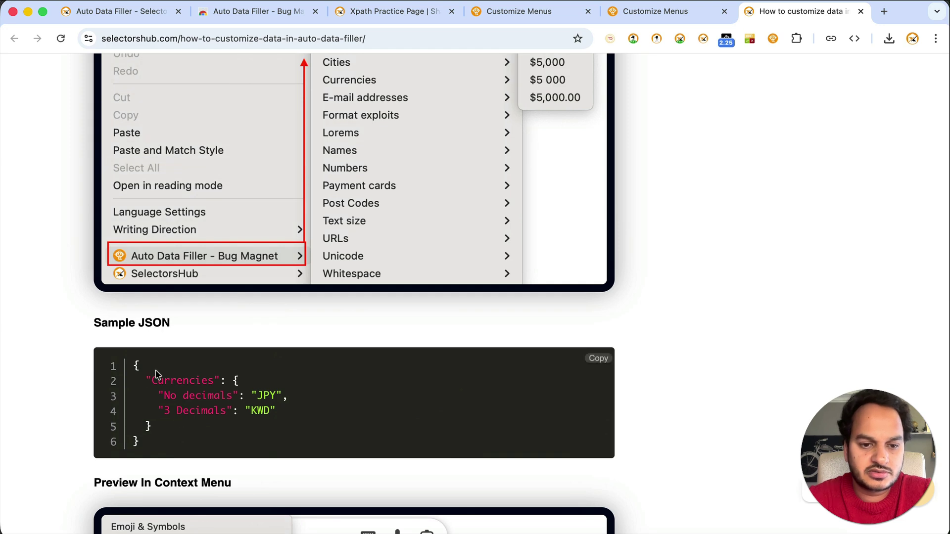
{"action": "left_click", "coordinate": [598, 360]}
{"action": "left_click", "coordinate": [648, 14]}
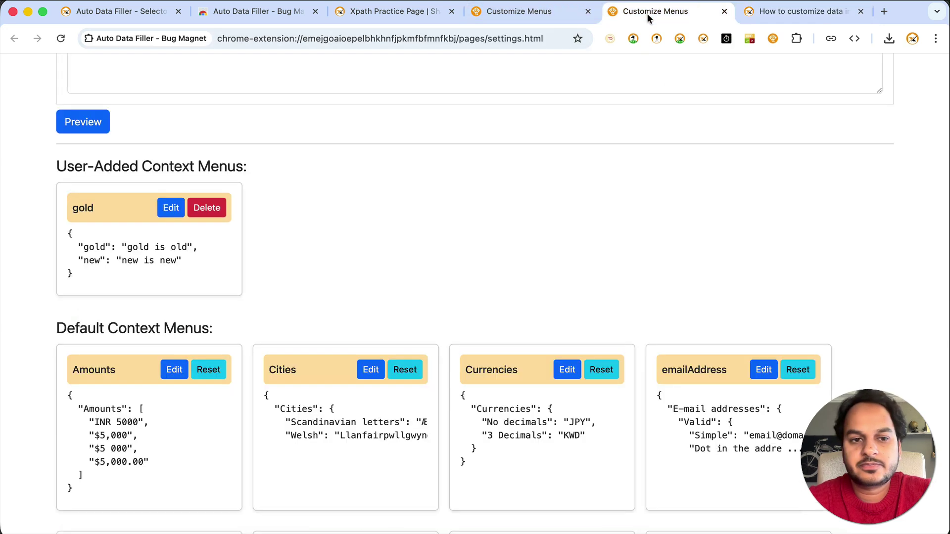
{"action": "scroll", "coordinate": [245, 204], "scroll_direction": "up", "scroll_amount": 3}
{"action": "left_click", "coordinate": [176, 176]}
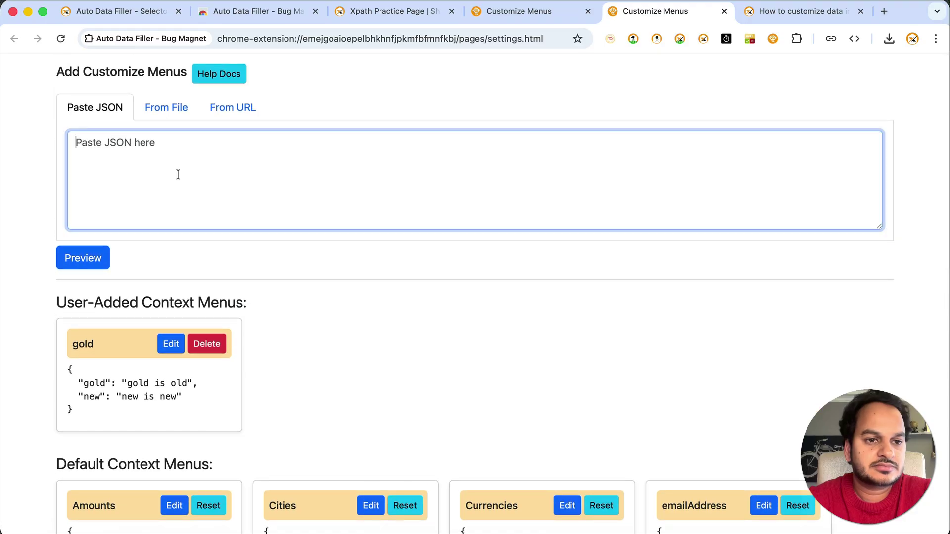
{"action": "key", "text": "super+v"}
- Rename Currencies to 'Credit Card' and the No decimals key to 'CC Number'
{"action": "double_click", "coordinate": [113, 158]}
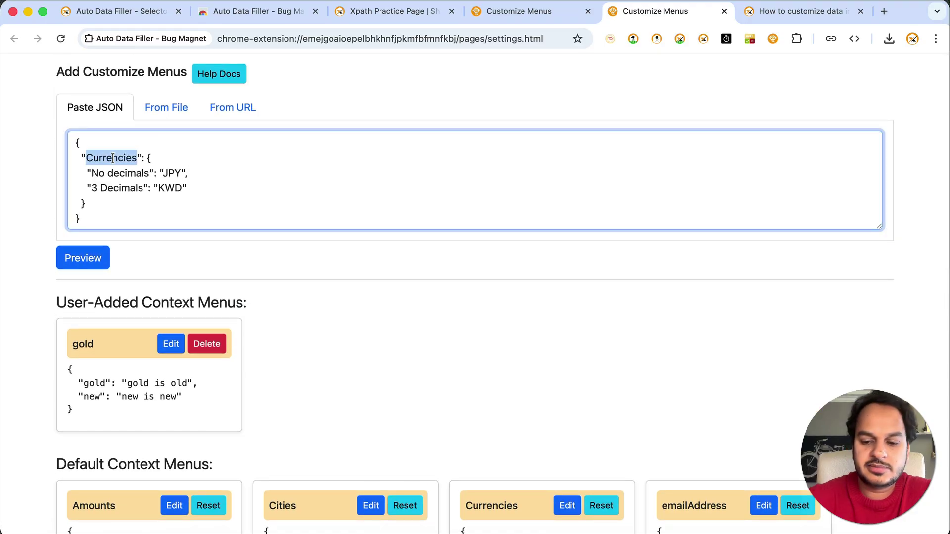
{"action": "type", "text": "Credit Card"}
{"action": "left_click_drag", "start_coordinate": [91, 174], "coordinate": [156, 175]}
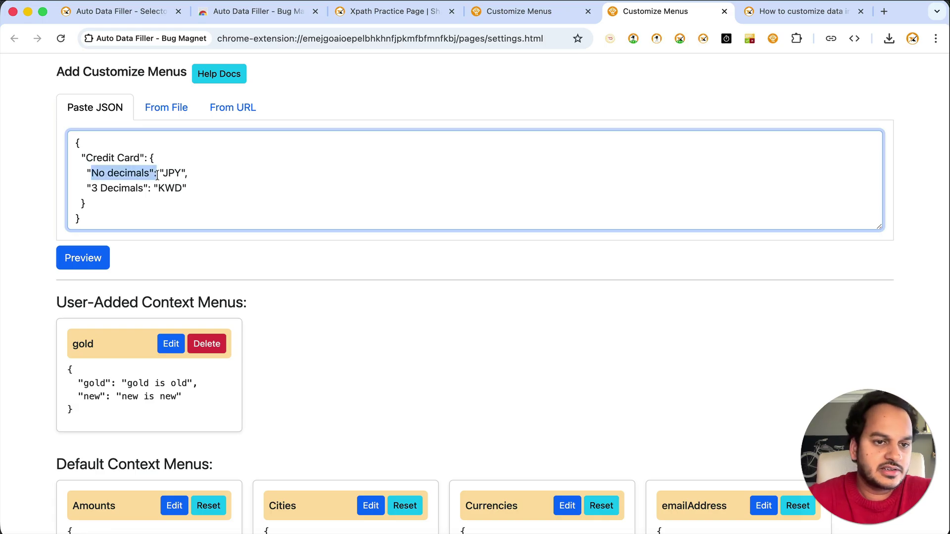
{"action": "key", "text": "BackSpace"}
{"action": "type", "text": "Rs"}
{"action": "key", "text": "BackSpace"}
{"action": "key", "text": "BackSpace"}
{"action": "type", "text": "CC Number"}
- Copy the test card number from Notes and paste it as the CC Number value
{"action": "key", "text": "super+Tab"}
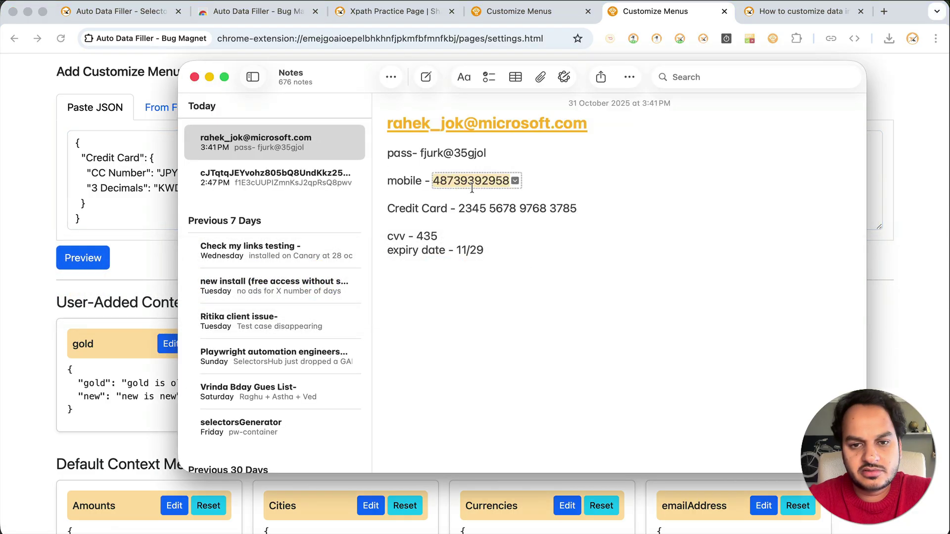
{"action": "left_click_drag", "start_coordinate": [459, 208], "coordinate": [578, 208]}
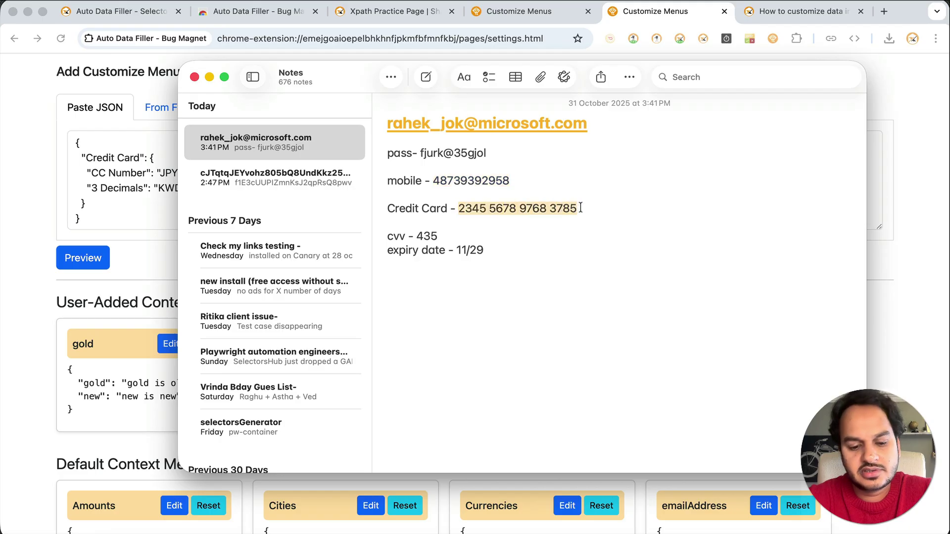
{"action": "key", "text": "super+Tab"}
{"action": "double_click", "coordinate": [172, 170]}
{"action": "key", "text": "super+v"}
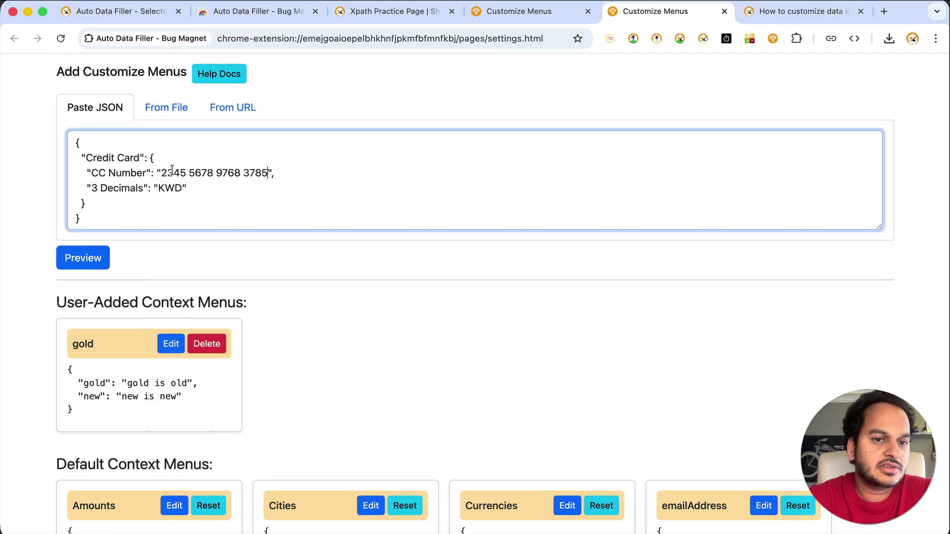
{"action": "left_click_drag", "start_coordinate": [92, 188], "coordinate": [144, 188]}
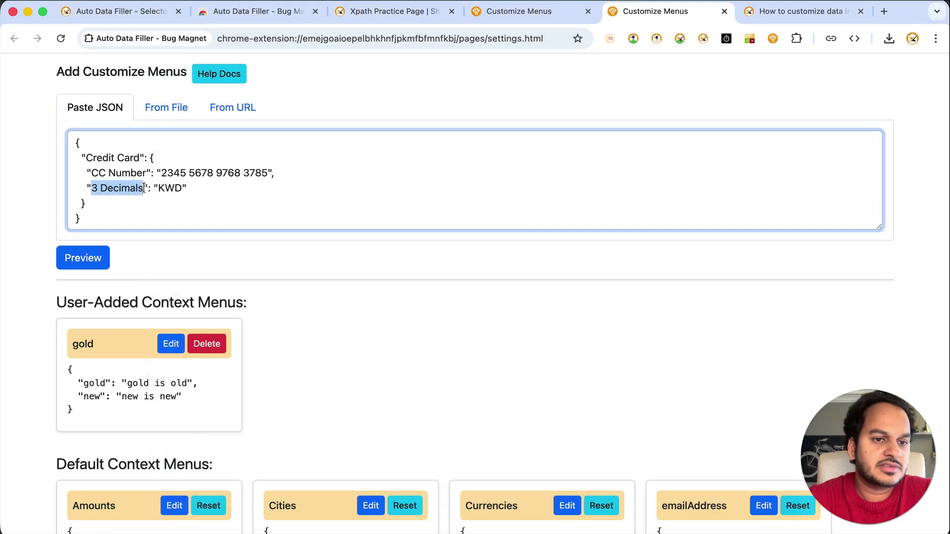
{"action": "type", "text": "CVV"}
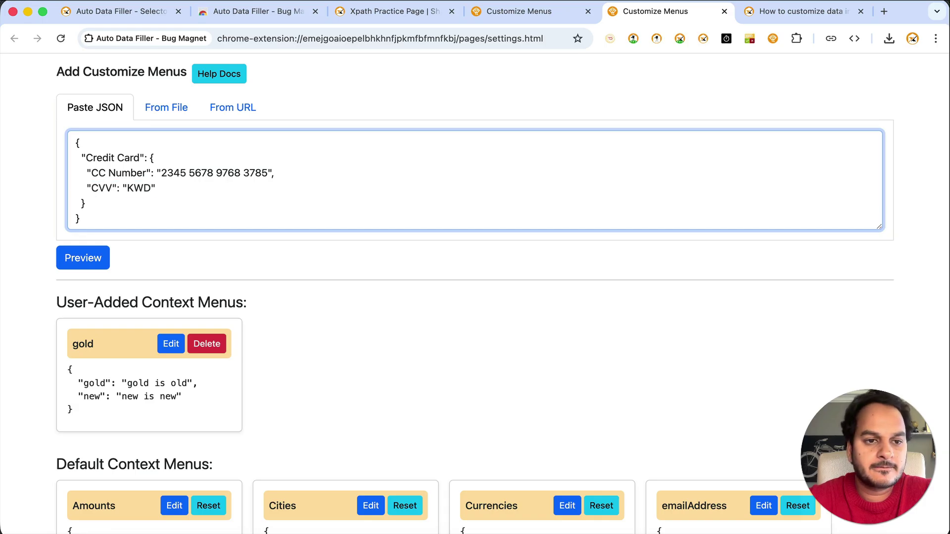
{"action": "key", "text": "BackSpace"}
{"action": "key", "text": "BackSpace"}
{"action": "key", "text": "BackSpace"}
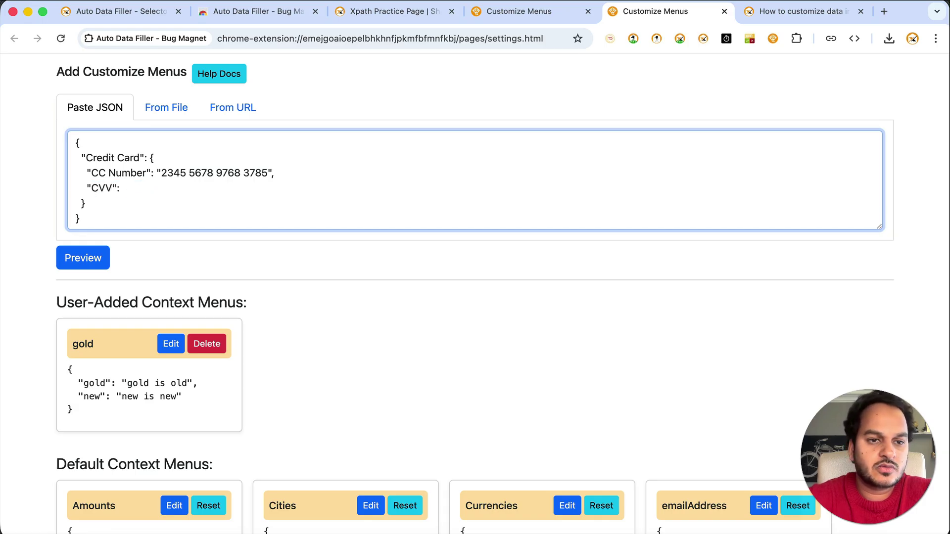
{"action": "type", "text": "985"}
{"action": "key", "text": "Return"}
{"action": "key", "text": "Tab"}
- Add an Expiry Date entry with value 11/28, then preview and save the Credit Card menu
{"action": "left_click", "coordinate": [104, 203]}
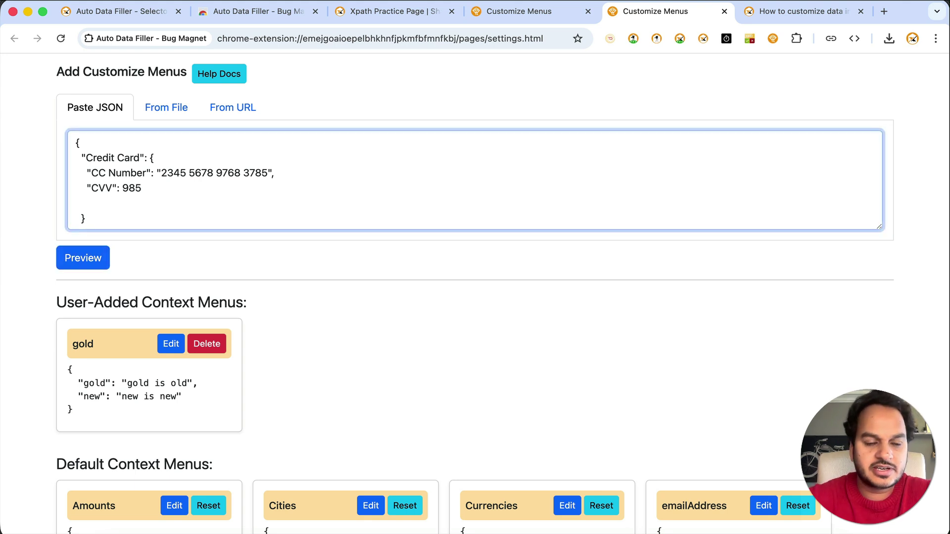
{"action": "type", "text": "Expiry"}
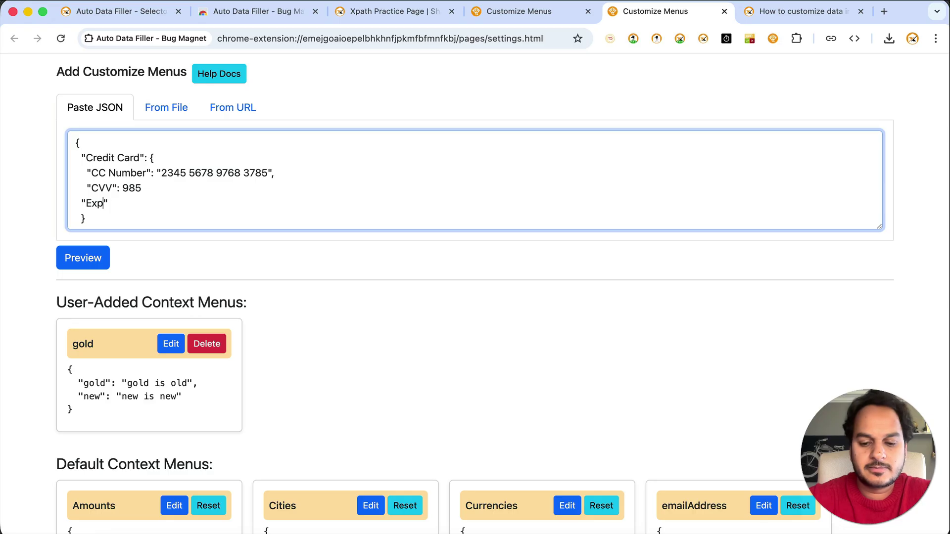
{"action": "type", "text": " Date"}
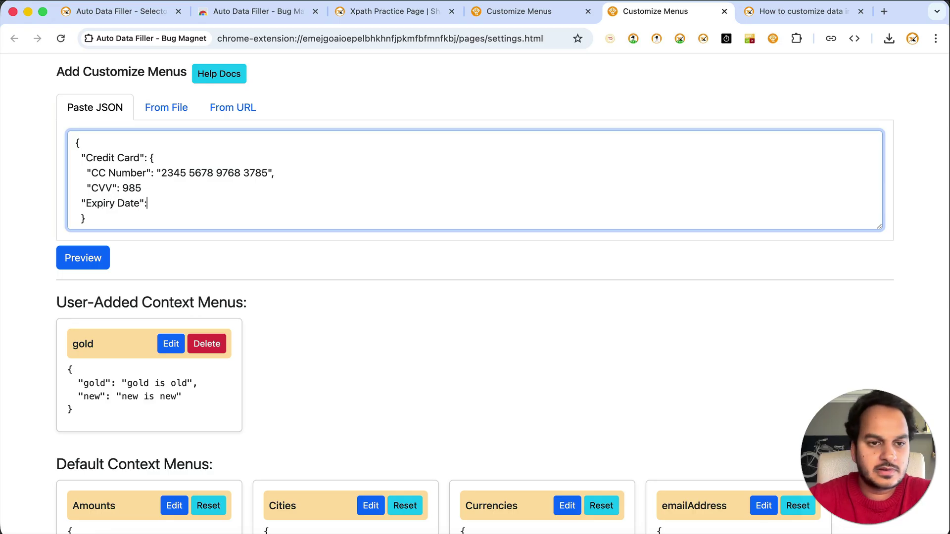
{"action": "type", "text": "\""}
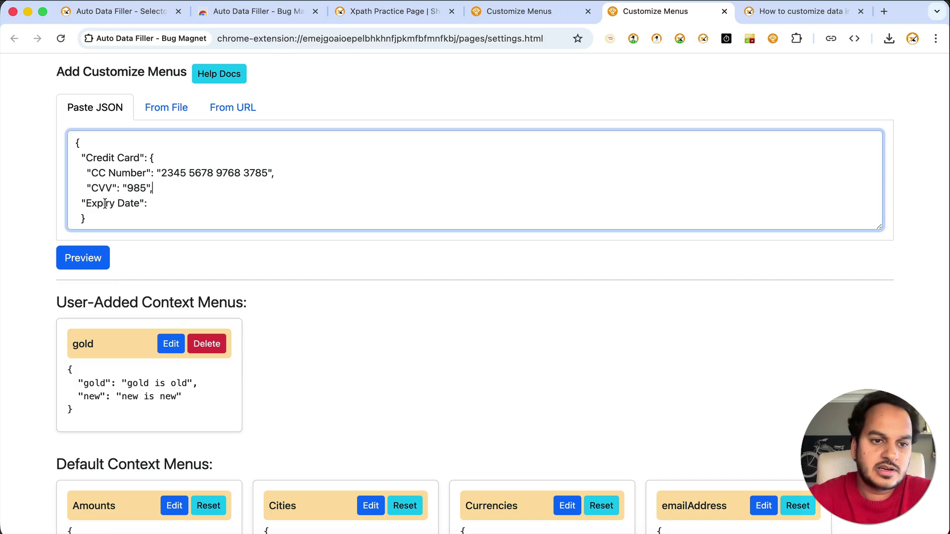
{"action": "left_click_drag", "start_coordinate": [124, 188], "coordinate": [157, 188]}
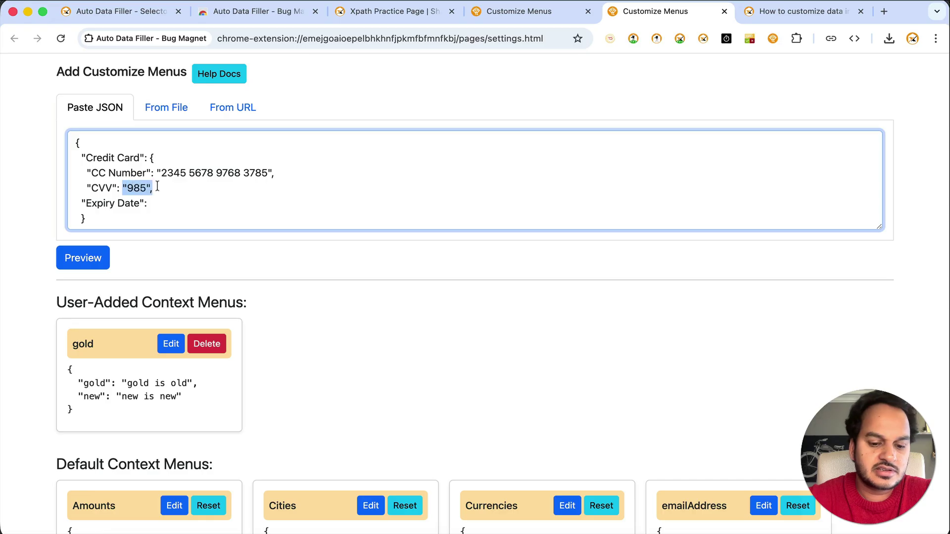
{"action": "key", "text": "ctrl+c"}
{"action": "left_click", "coordinate": [173, 200]}
{"action": "key", "text": "ctrl+v"}
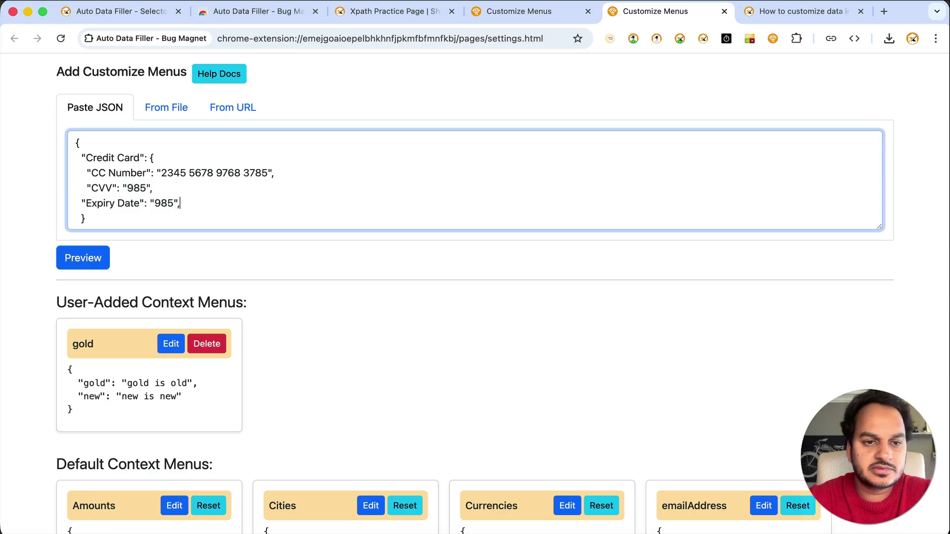
{"action": "key", "text": "Delete"}
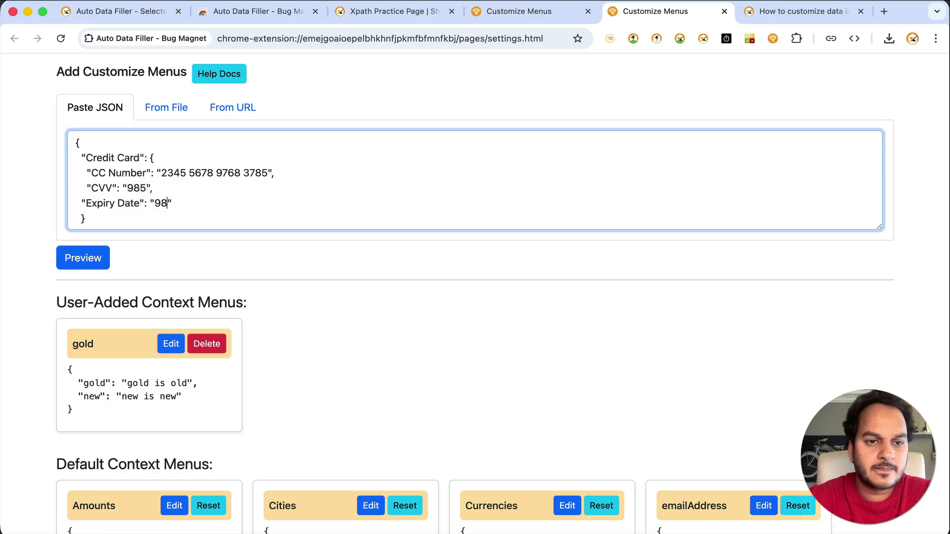
{"action": "type", "text": "11/28"}
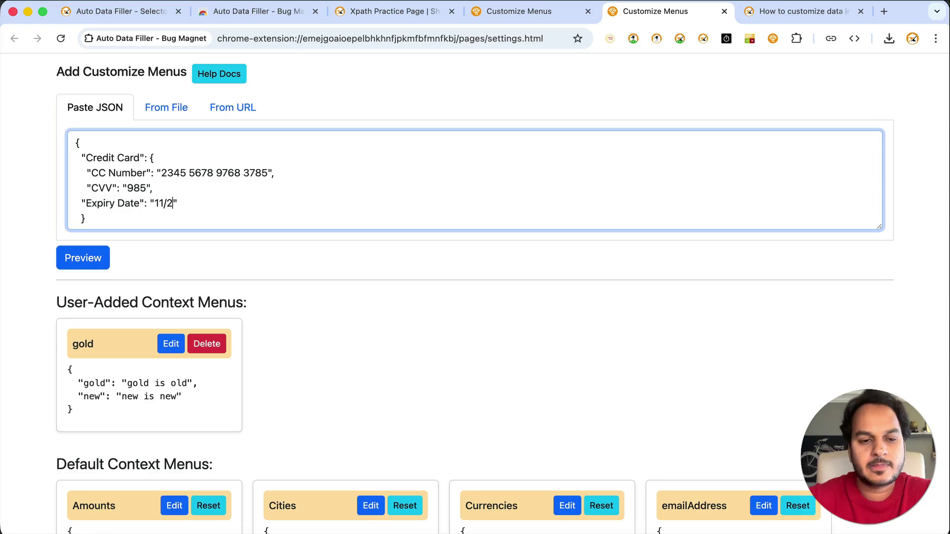
{"action": "left_click", "coordinate": [78, 267]}
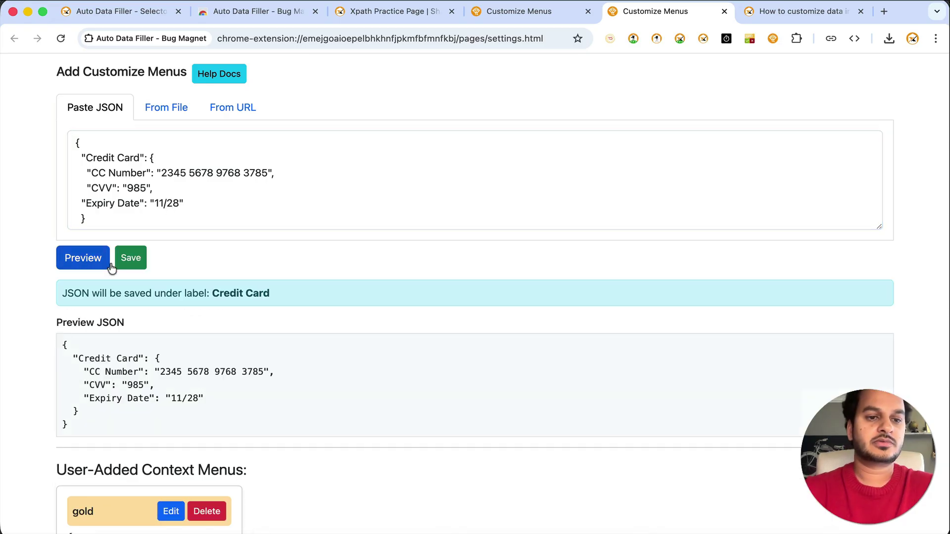
{"action": "left_click", "coordinate": [130, 257]}
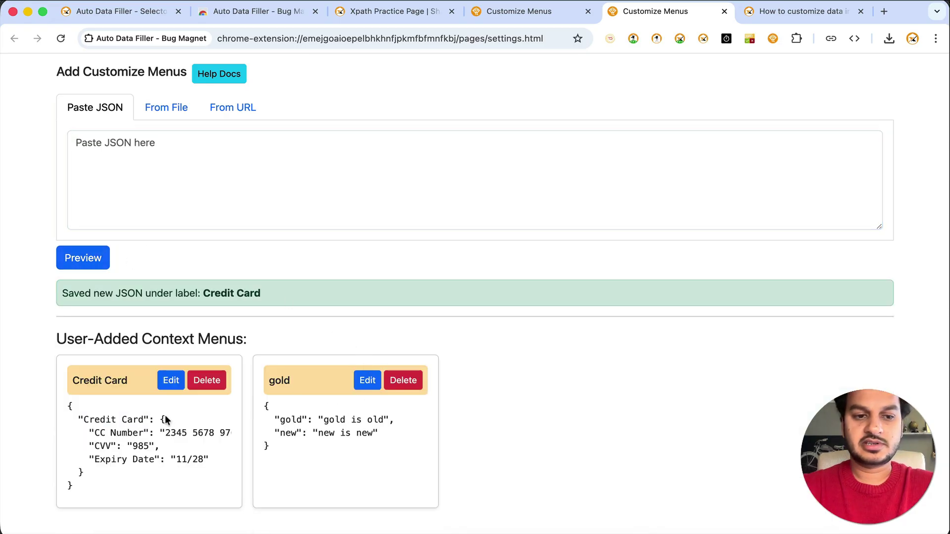
- Fill Card Number with the saved card number from the Credit Card menu
{"action": "left_click", "coordinate": [396, 11]}
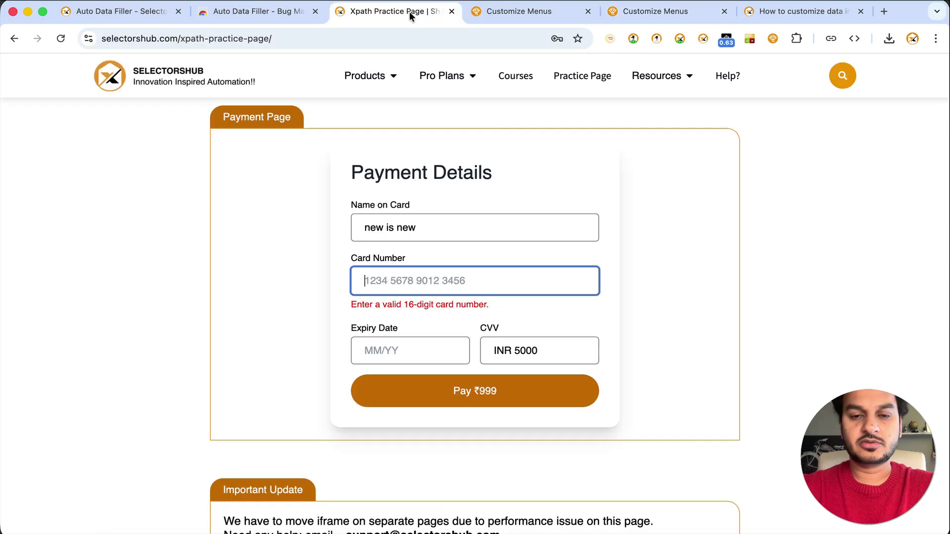
{"action": "right_click", "coordinate": [388, 282]}
{"action": "mouse_move", "coordinate": [480, 452]}
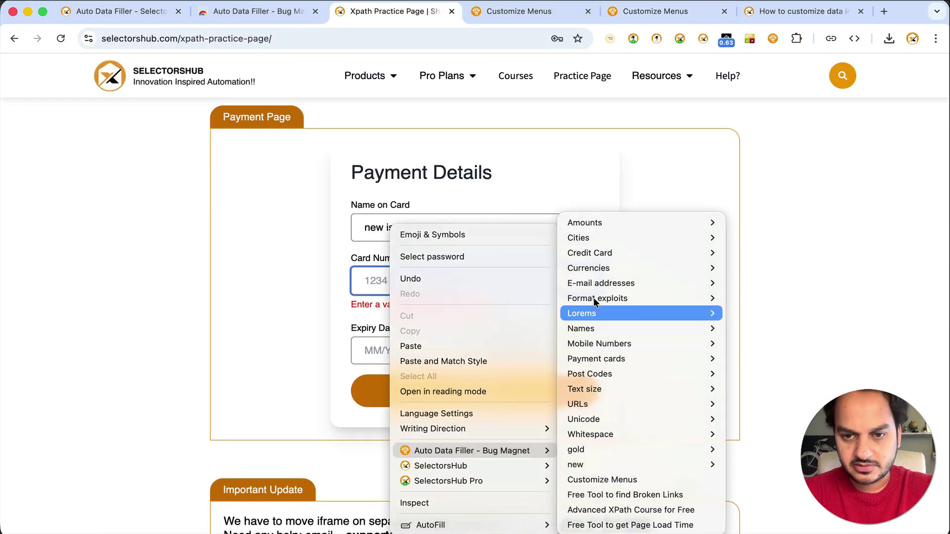
{"action": "mouse_move", "coordinate": [597, 253]}
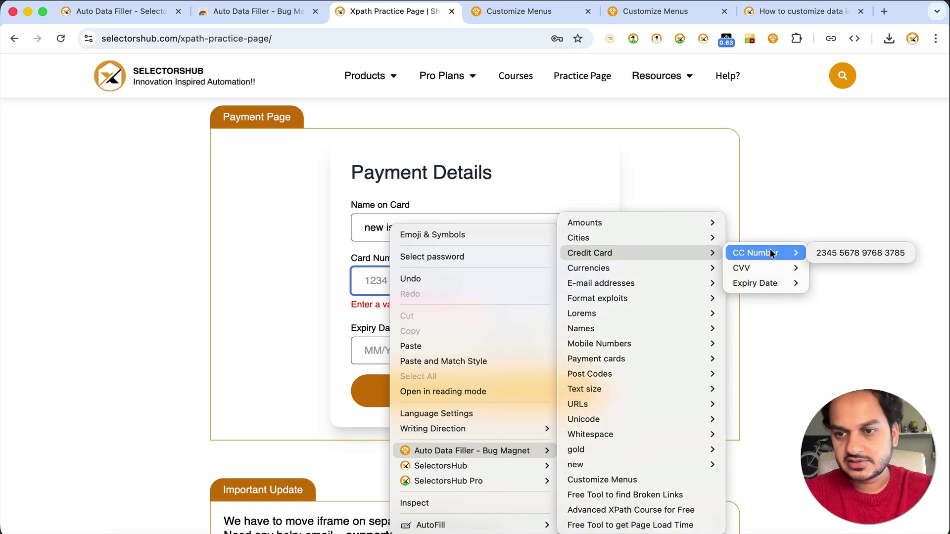
{"action": "mouse_move", "coordinate": [774, 271]}
{"action": "mouse_move", "coordinate": [774, 252]}
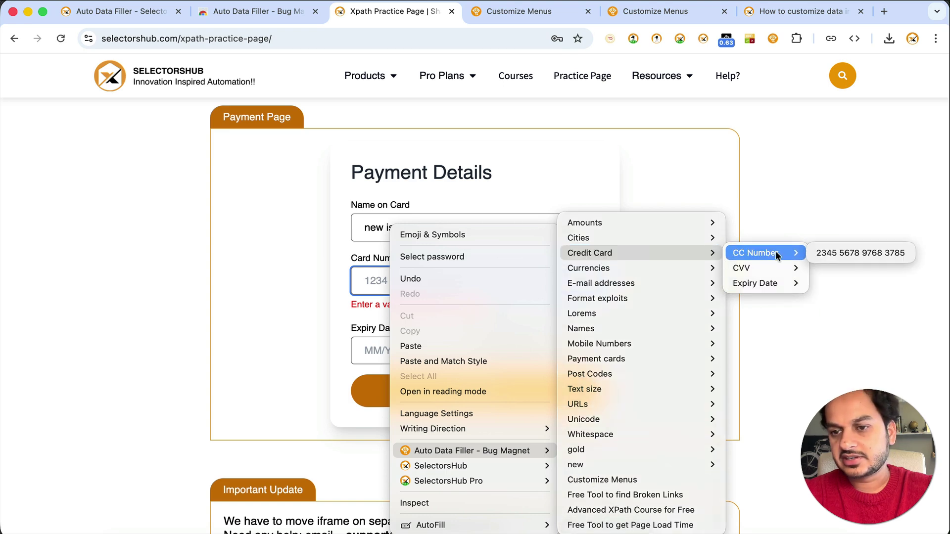
{"action": "left_click", "coordinate": [833, 247]}
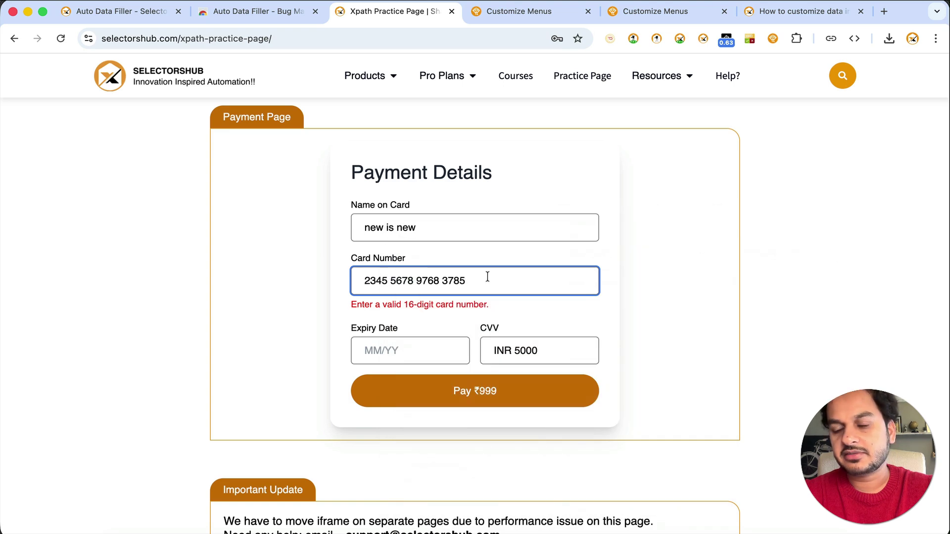
- Fill Expiry Date with 11/28 from the Credit Card menu
{"action": "right_click", "coordinate": [419, 346]}
{"action": "mouse_move", "coordinate": [565, 452]}
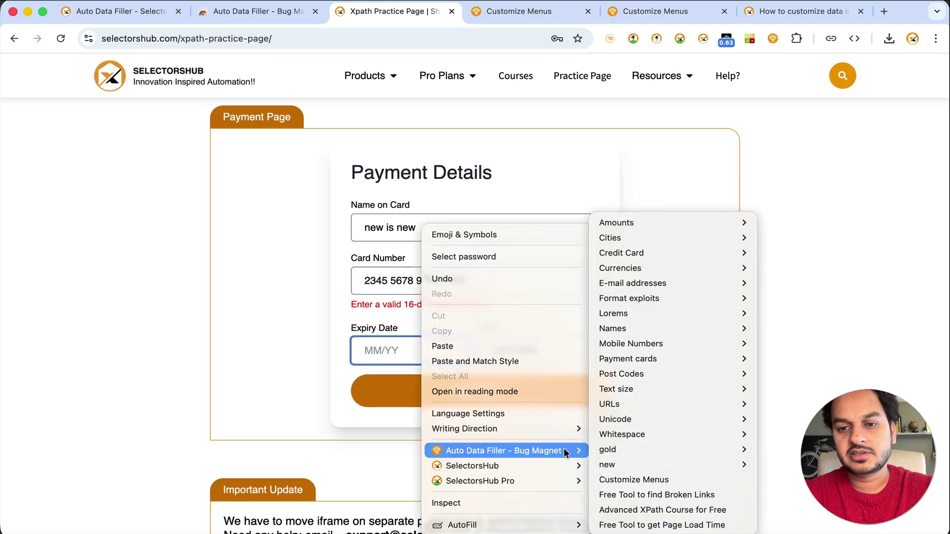
{"action": "mouse_move", "coordinate": [725, 251]}
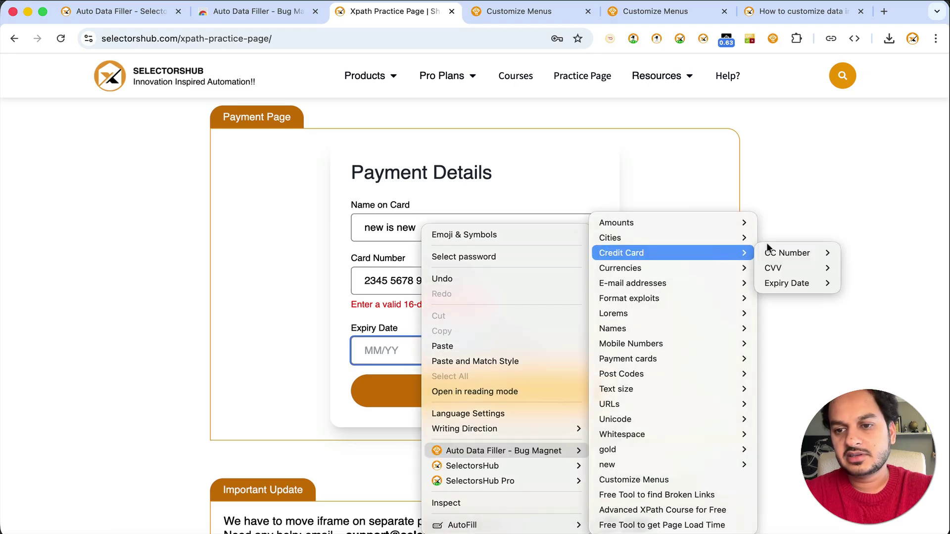
{"action": "mouse_move", "coordinate": [818, 284]}
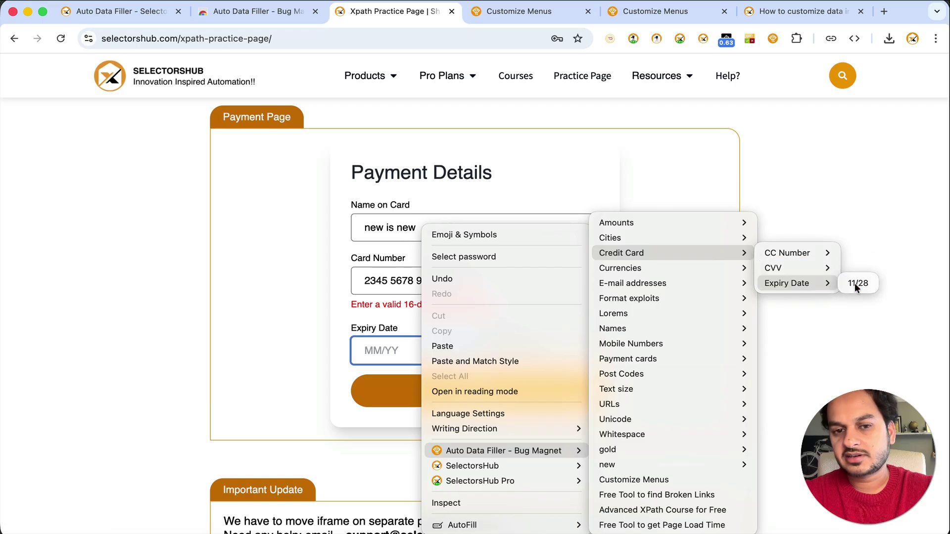
{"action": "left_click", "coordinate": [854, 283]}
- Replace the CVV field's INR 5000 text with 985 from the Credit Card menu
{"action": "triple_click", "coordinate": [557, 353]}
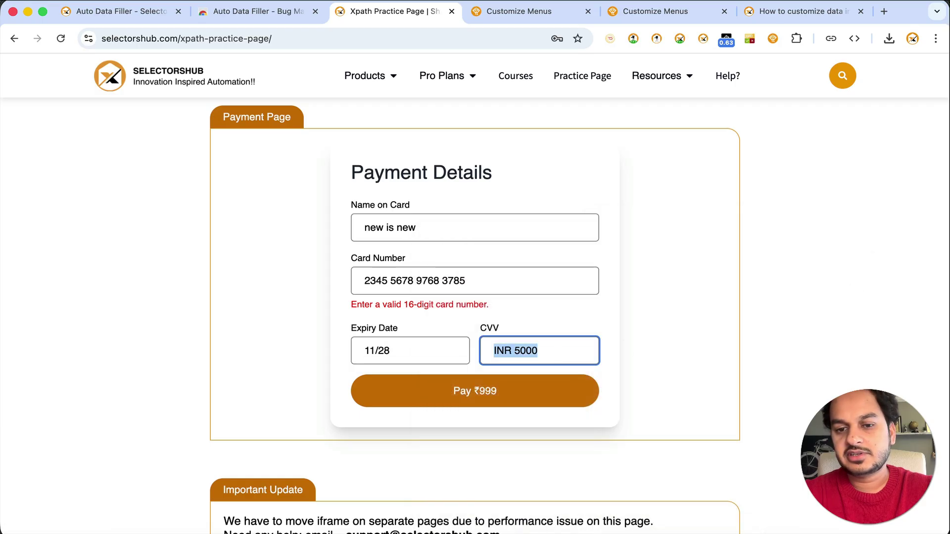
{"action": "key", "text": "BackSpace"}
{"action": "right_click", "coordinate": [541, 346]}
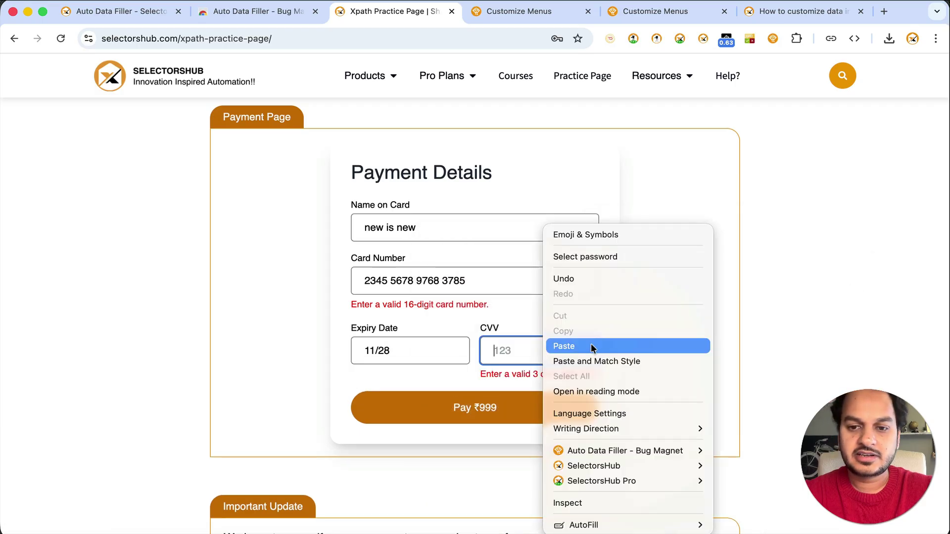
{"action": "mouse_move", "coordinate": [682, 445]}
{"action": "mouse_move", "coordinate": [773, 255]}
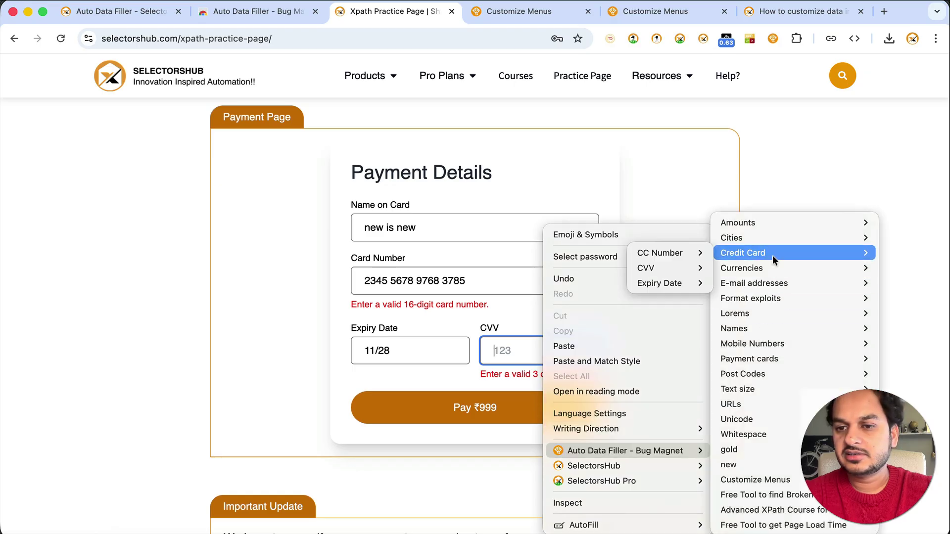
{"action": "mouse_move", "coordinate": [673, 267]}
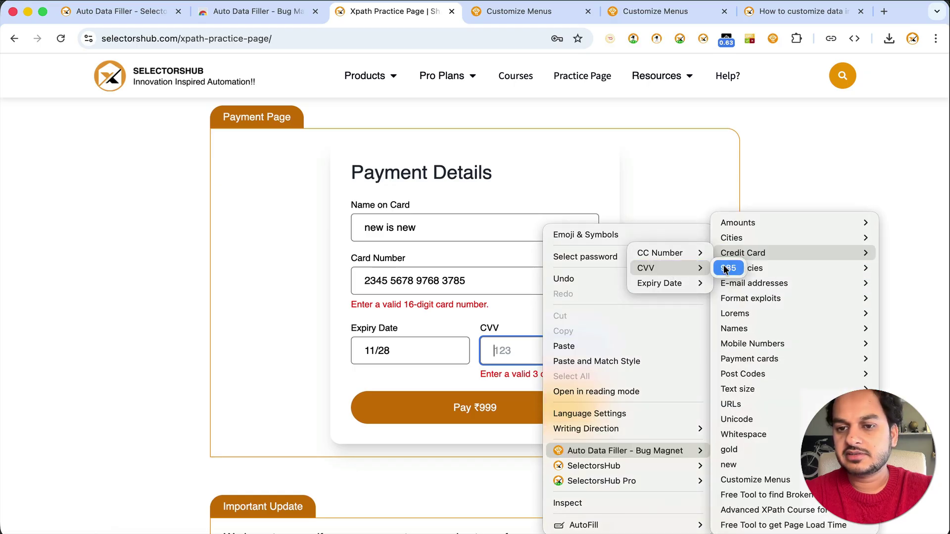
{"action": "left_click", "coordinate": [726, 268]}
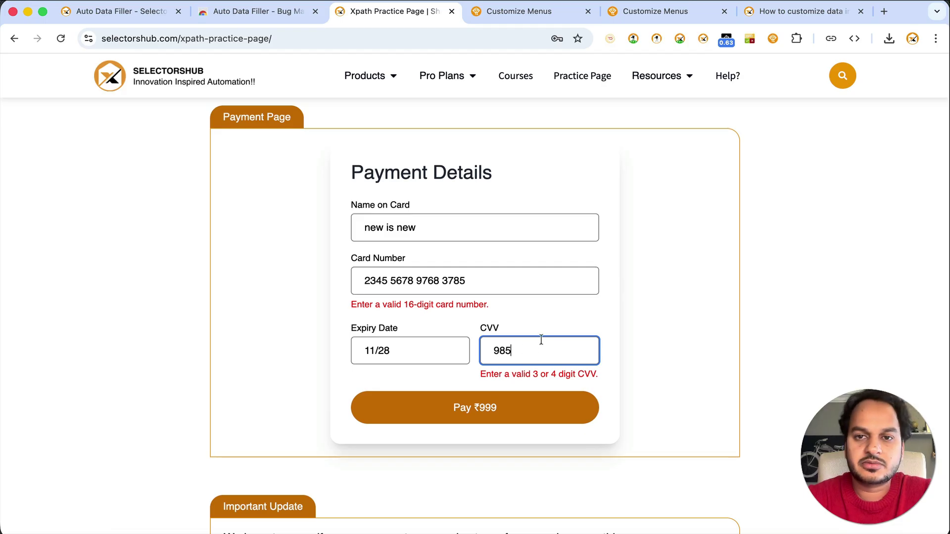
{"action": "left_click", "coordinate": [644, 9]}
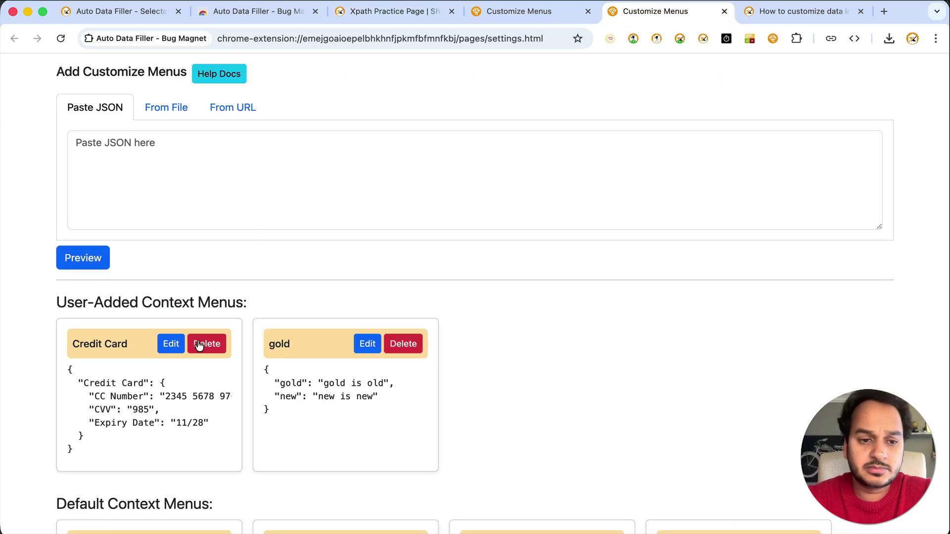
- Delete the CC Number, CVV and Expiry Date key labels from the Credit Card JSON
{"action": "left_click", "coordinate": [170, 343]}
{"action": "left_click_drag", "start_coordinate": [157, 171], "coordinate": [120, 188]}
{"action": "key", "text": "BackSpace"}
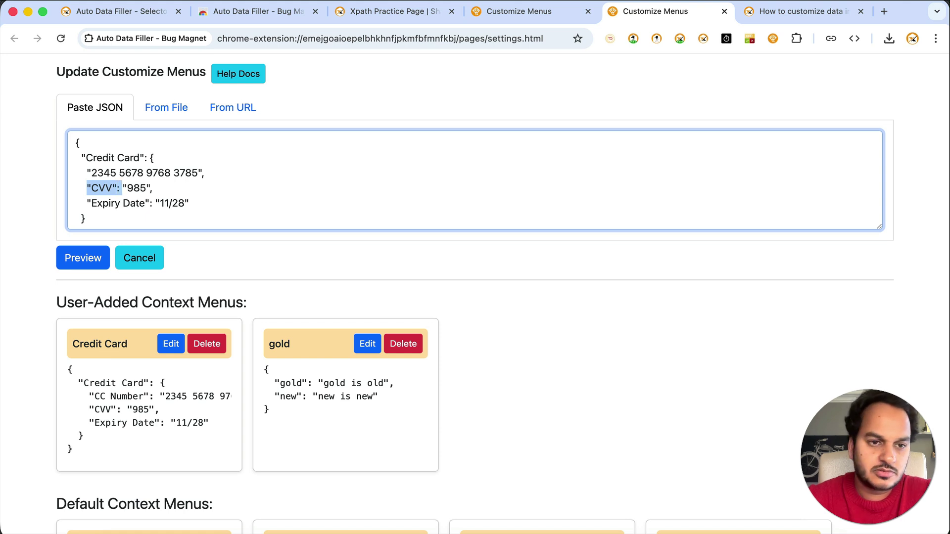
{"action": "key", "text": "BackSpace"}
{"action": "left_click_drag", "start_coordinate": [86, 203], "coordinate": [156, 203]}
{"action": "key", "text": "BackSpace"}
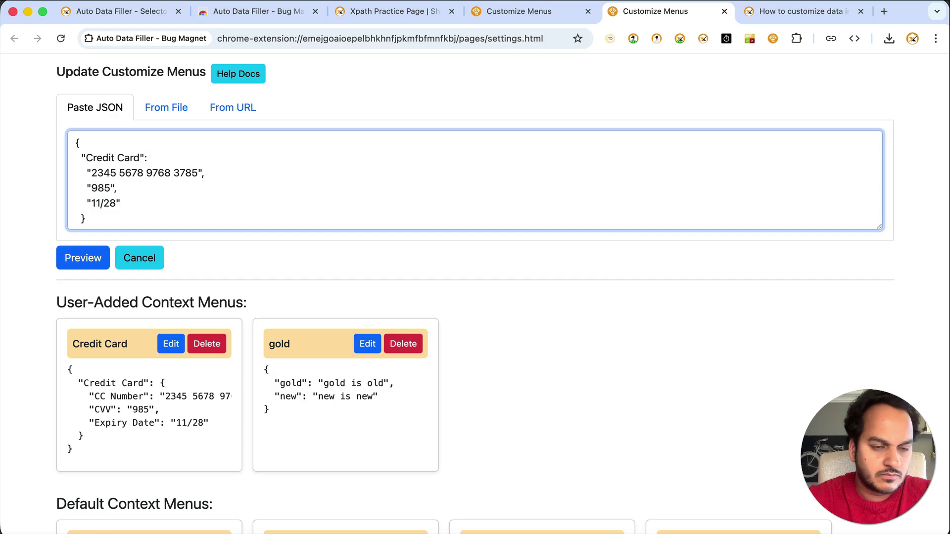
- Remove the inner closing brace, add '[' after Credit Card, and save the flat list
{"action": "scroll", "coordinate": [142, 181], "scroll_direction": "down", "scroll_amount": 1}
{"action": "left_click", "coordinate": [89, 203]}
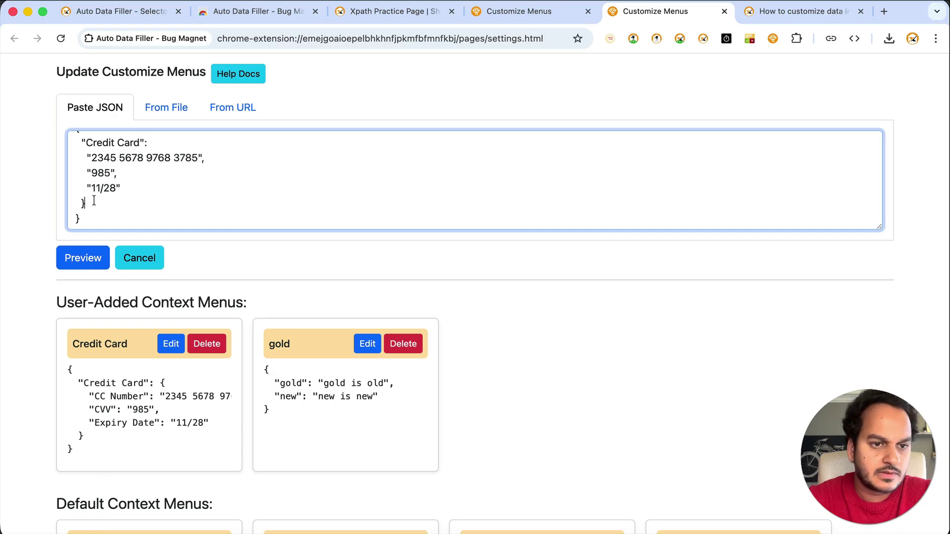
{"action": "key", "text": "BackSpace"}
{"action": "key", "text": "BackSpace"}
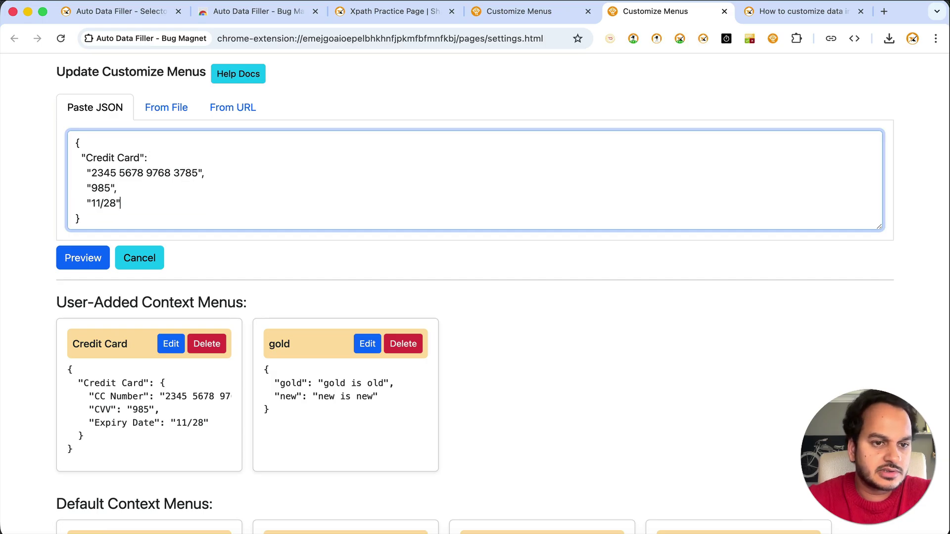
{"action": "left_click", "coordinate": [79, 260]}
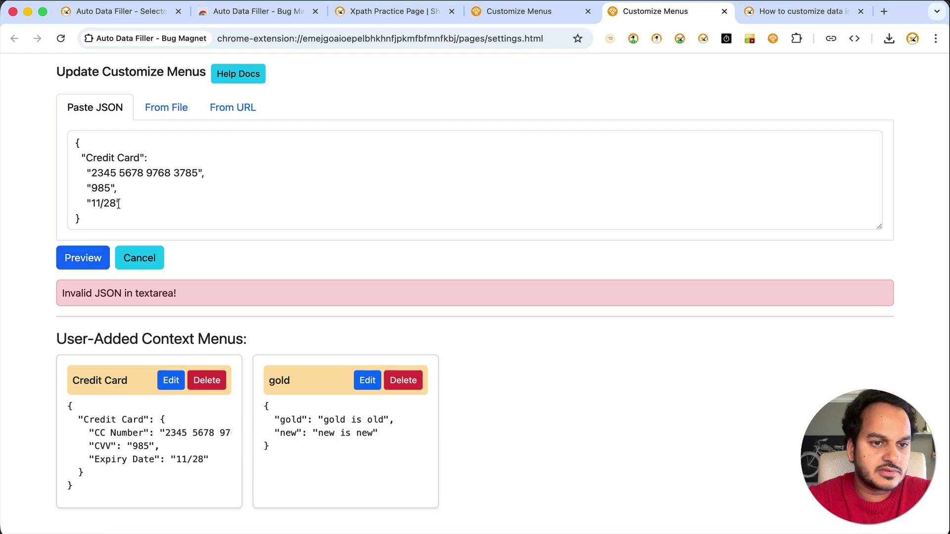
{"action": "left_click", "coordinate": [156, 157]}
{"action": "type", "text": "["}
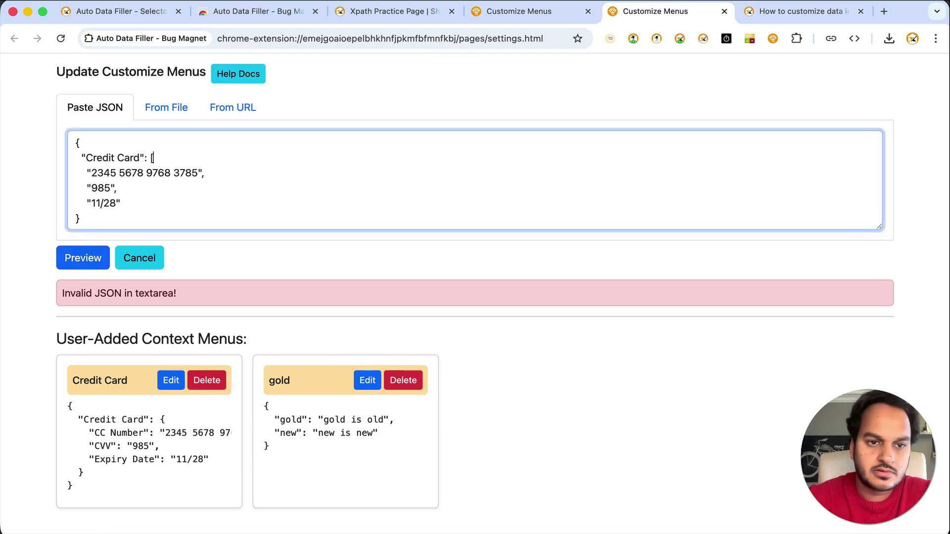
{"action": "left_click", "coordinate": [80, 260]}
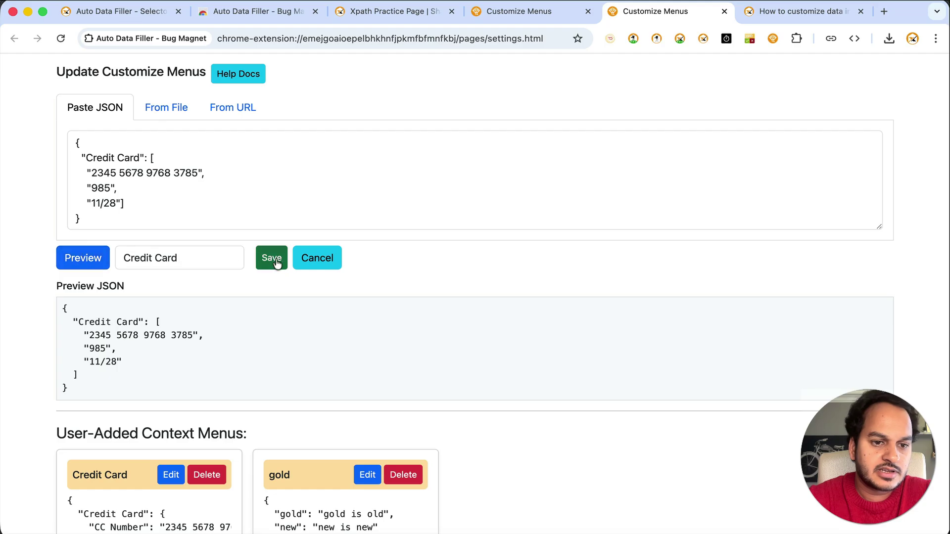
{"action": "left_click", "coordinate": [277, 262]}
{"action": "left_click", "coordinate": [396, 2]}
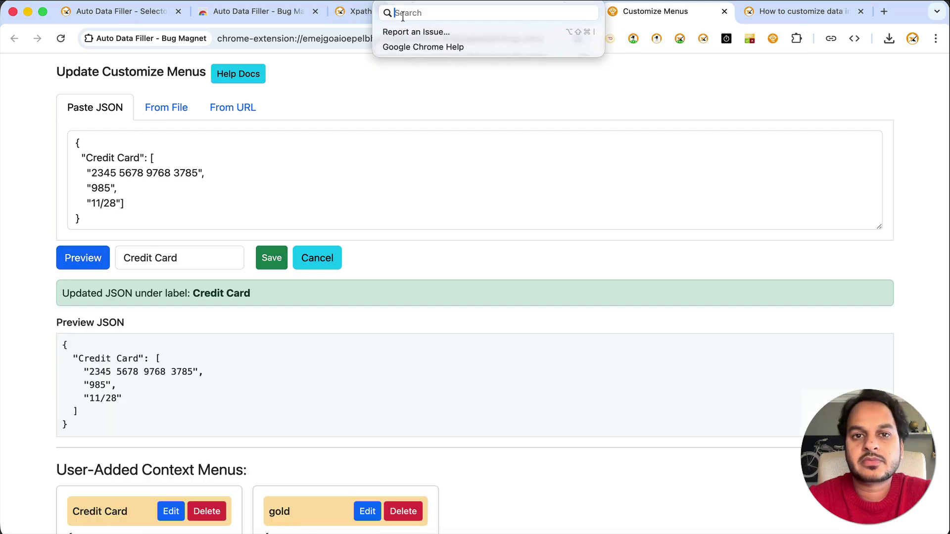
{"action": "left_click", "coordinate": [356, 7]}
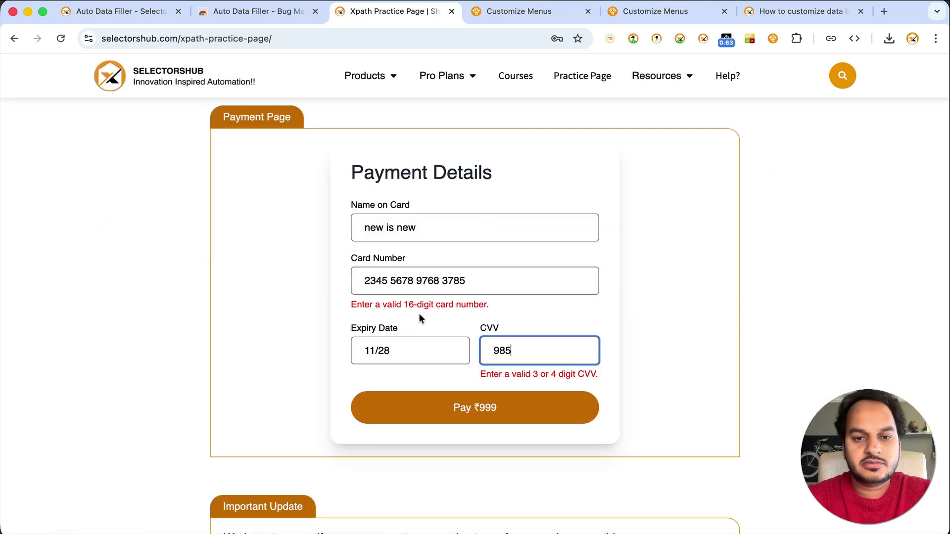
{"action": "triple_click", "coordinate": [432, 281]}
{"action": "key", "text": "BackSpace"}
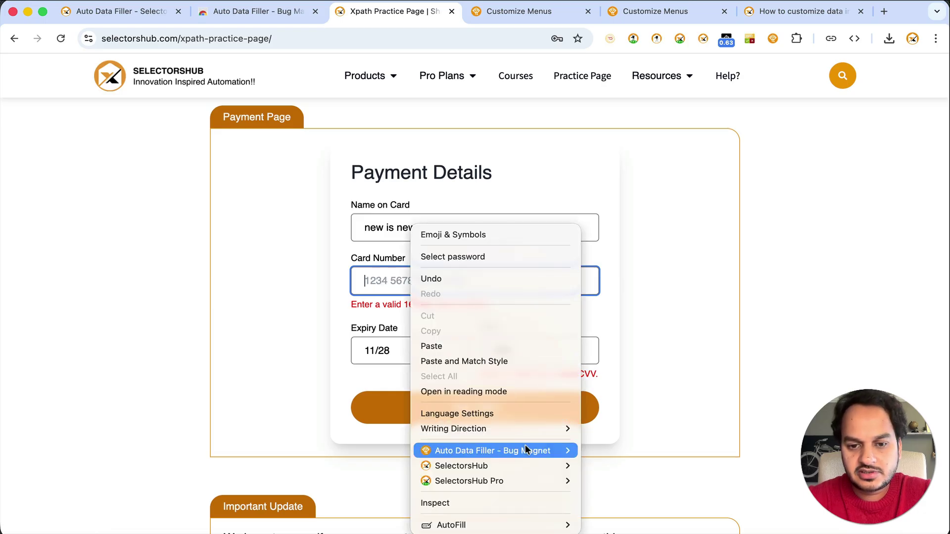
{"action": "mouse_move", "coordinate": [525, 446]}
{"action": "mouse_move", "coordinate": [666, 255]}
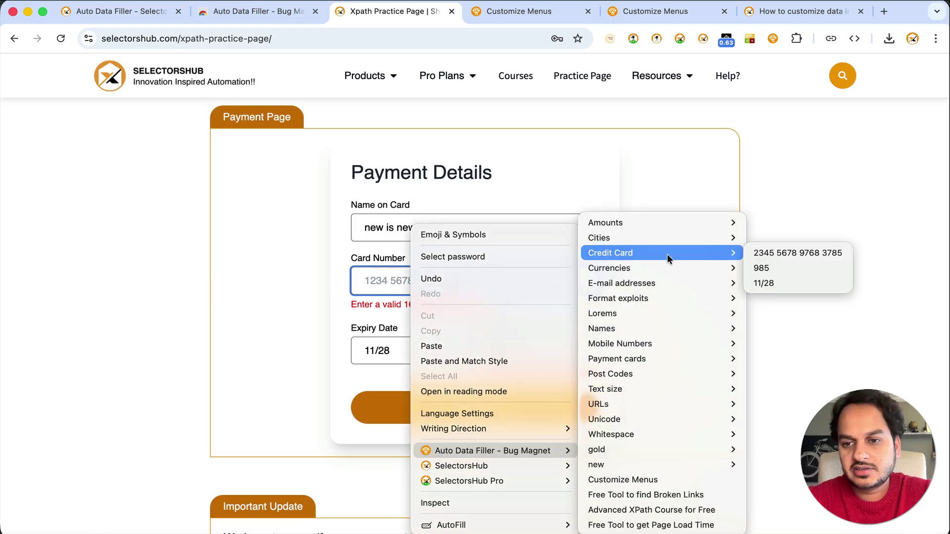
{"action": "left_click", "coordinate": [782, 254]}
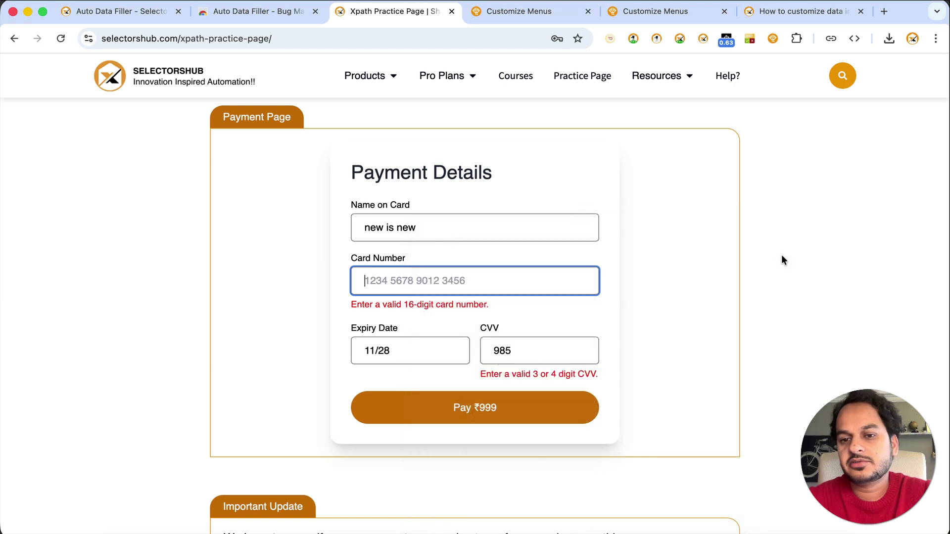
- Clear Expiry Date and refill it with 11/28 from the Credit Card submenu
{"action": "left_click", "coordinate": [439, 356]}
{"action": "key", "text": "super+a"}
{"action": "key", "text": "BackSpace"}
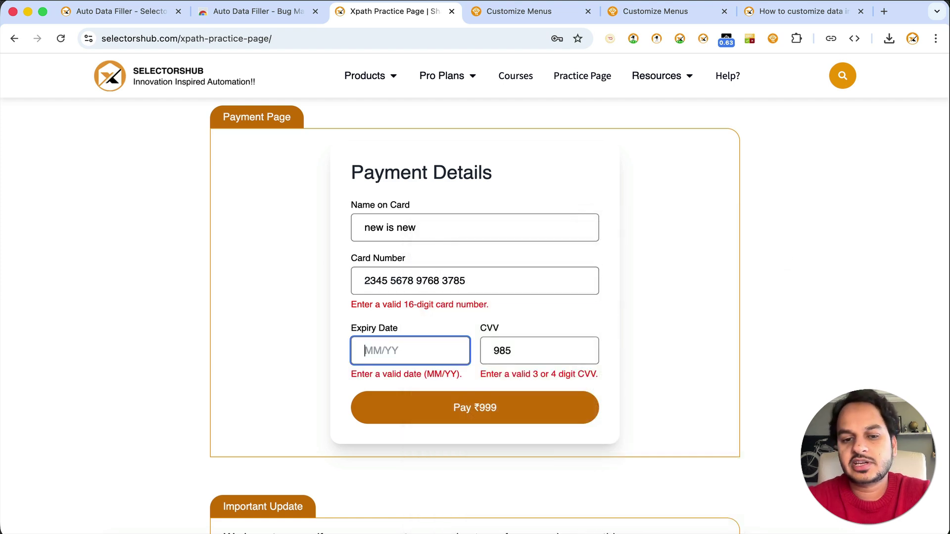
{"action": "right_click", "coordinate": [425, 347]}
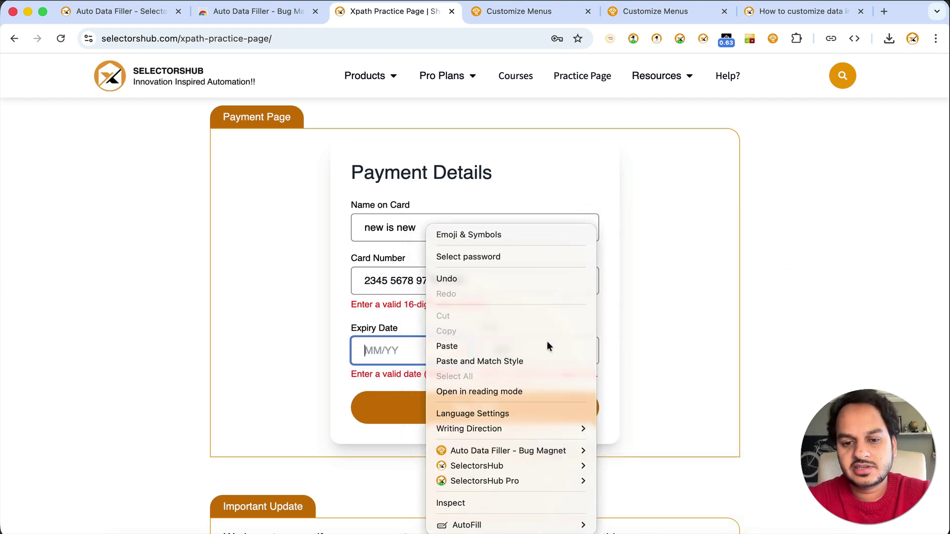
{"action": "mouse_move", "coordinate": [556, 451]}
{"action": "mouse_move", "coordinate": [736, 254]}
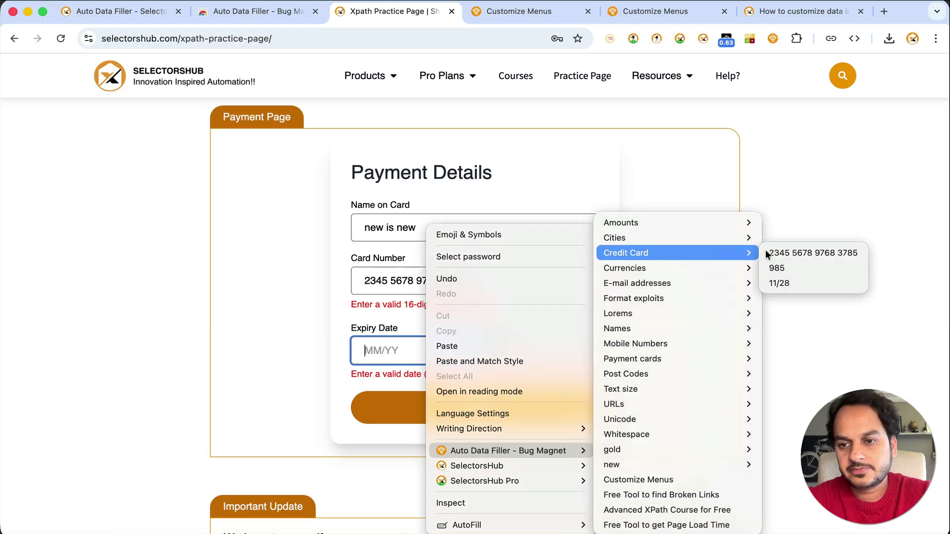
{"action": "left_click", "coordinate": [788, 282]}
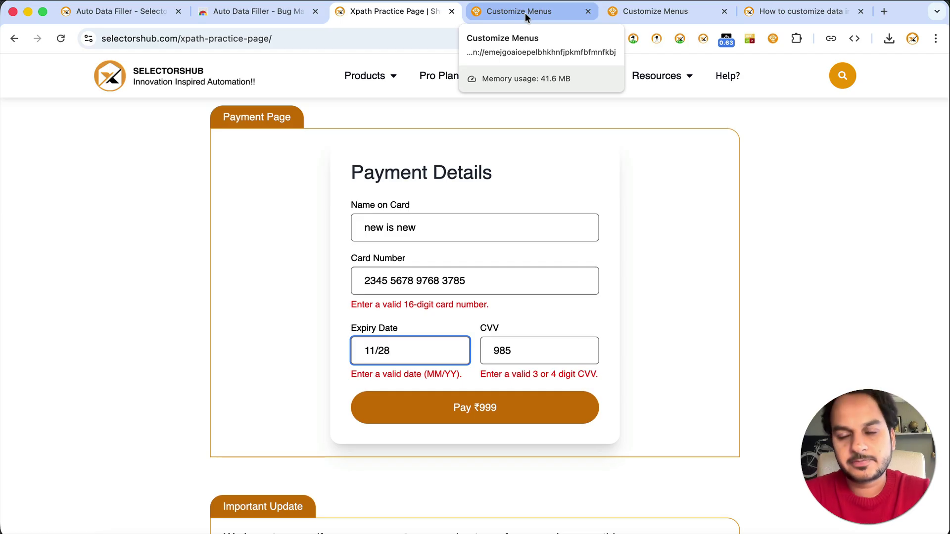
- Open the extension's Web Store reviews page, rated 4.8 from 19 ratings
{"action": "left_click", "coordinate": [287, 15]}
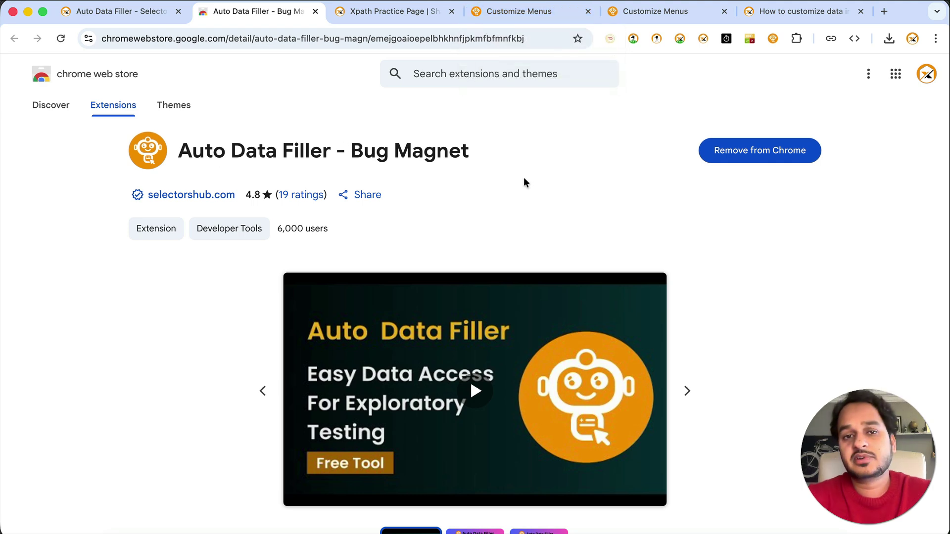
{"action": "scroll", "coordinate": [525, 183], "scroll_direction": "down", "scroll_amount": 3}
{"action": "scroll", "coordinate": [525, 183], "scroll_direction": "down", "scroll_amount": 9}
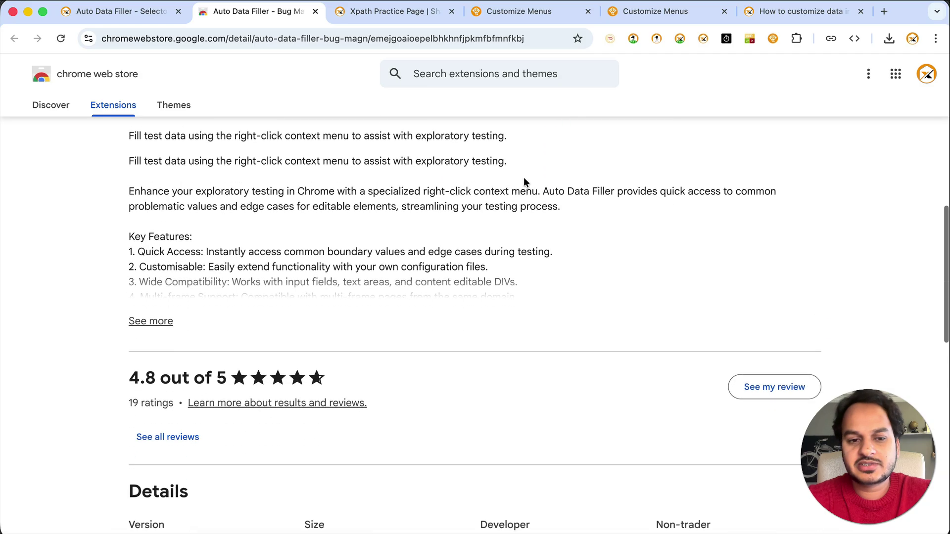
{"action": "scroll", "coordinate": [426, 302], "scroll_direction": "up", "scroll_amount": 12}
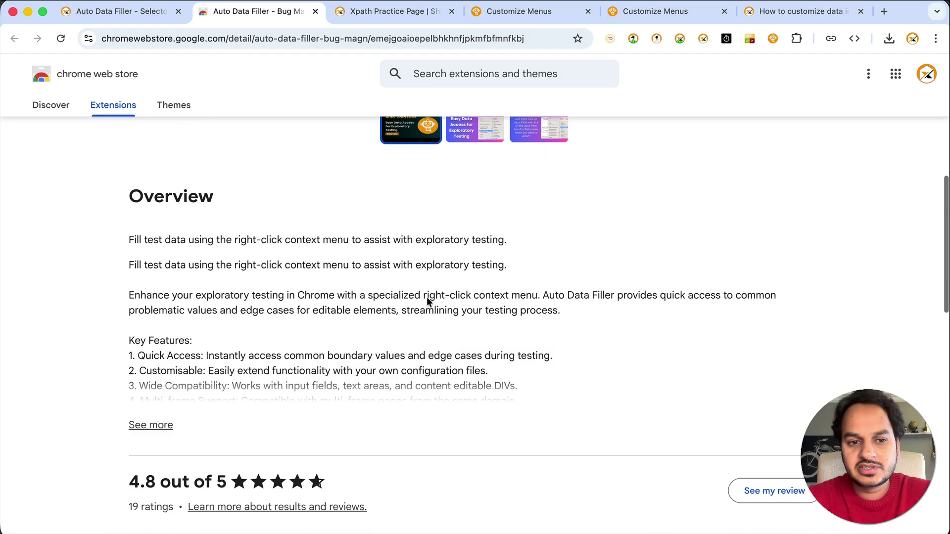
{"action": "scroll", "coordinate": [427, 303], "scroll_direction": "down", "scroll_amount": 10}
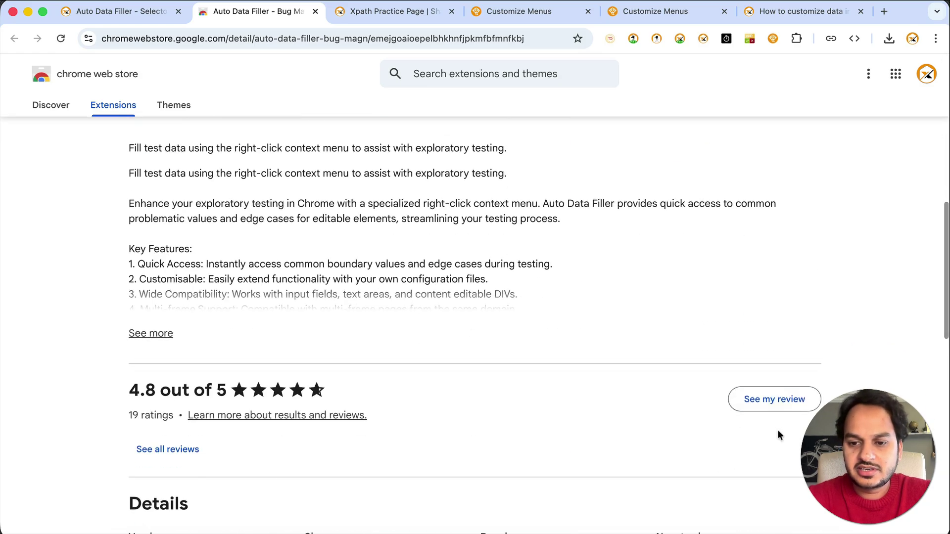
{"action": "left_click", "coordinate": [192, 459]}
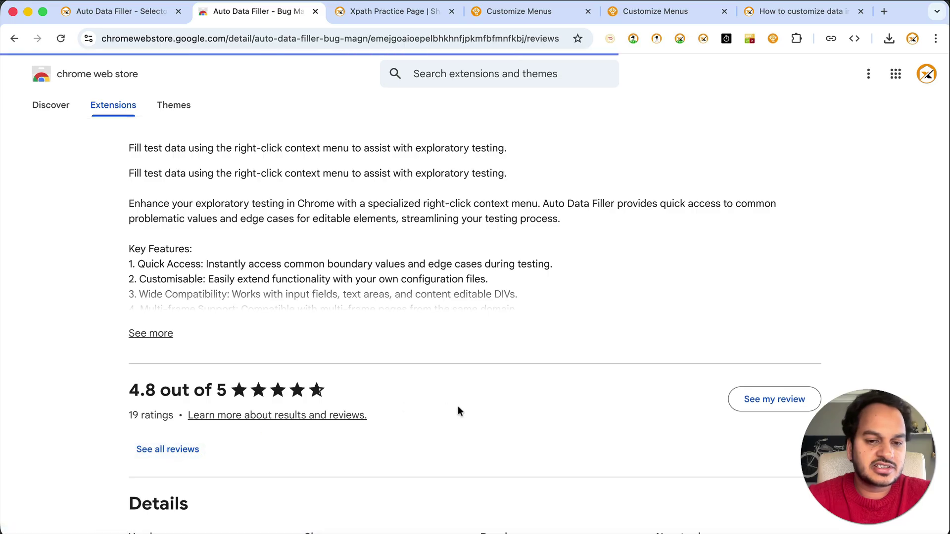
{"action": "scroll", "coordinate": [458, 406], "scroll_direction": "down", "scroll_amount": 6}
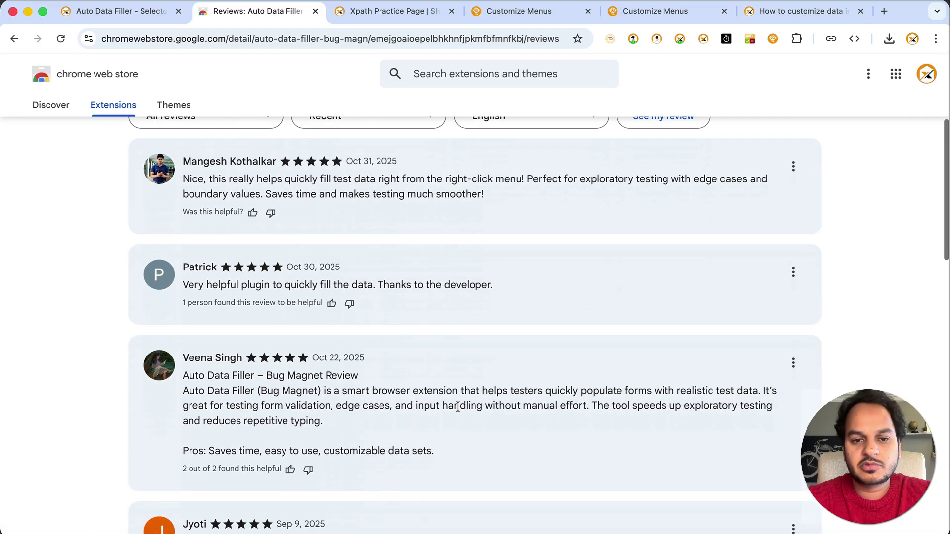
{"action": "scroll", "coordinate": [458, 405], "scroll_direction": "up", "scroll_amount": 7}
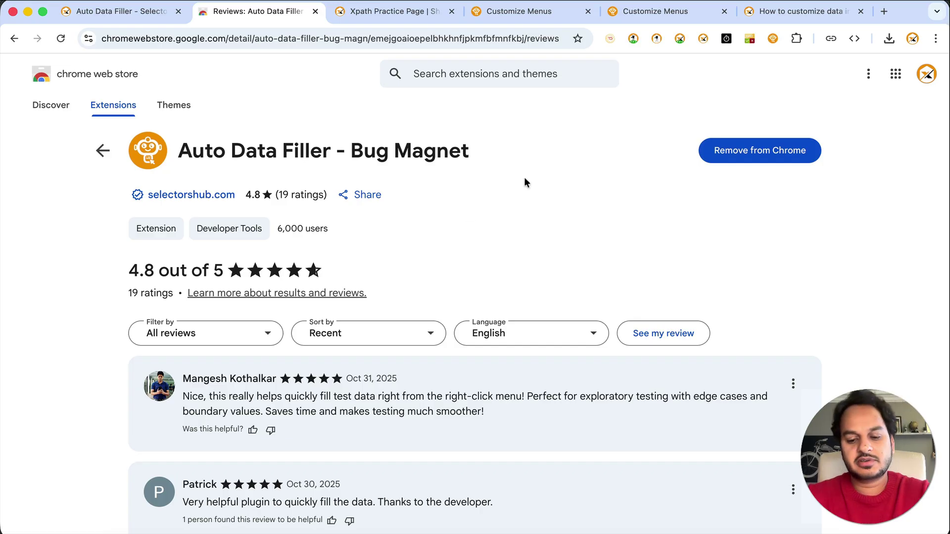
- Load the SelectorsHub XPath practice page in a new incognito window
{"action": "key", "text": "super+shift+n"}
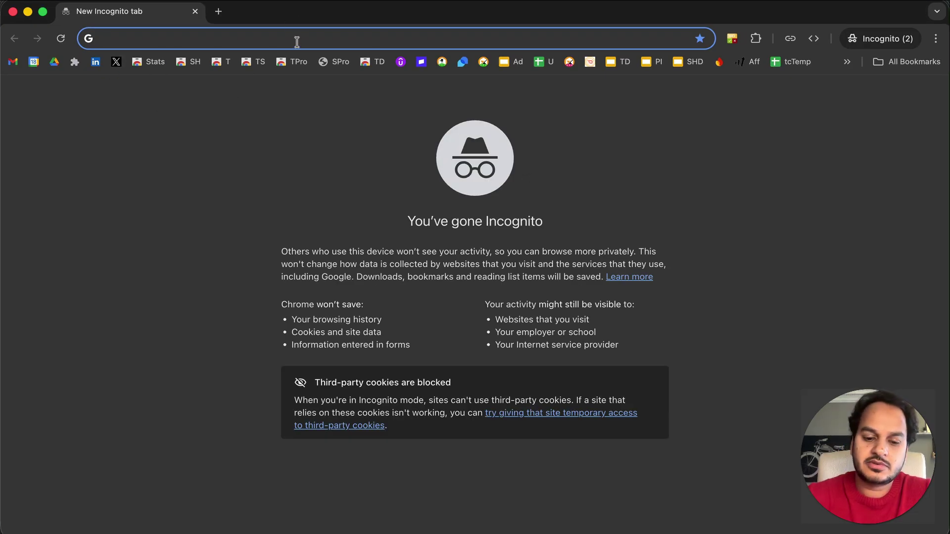
{"action": "type", "text": "sele"}
{"action": "key", "text": "Return"}
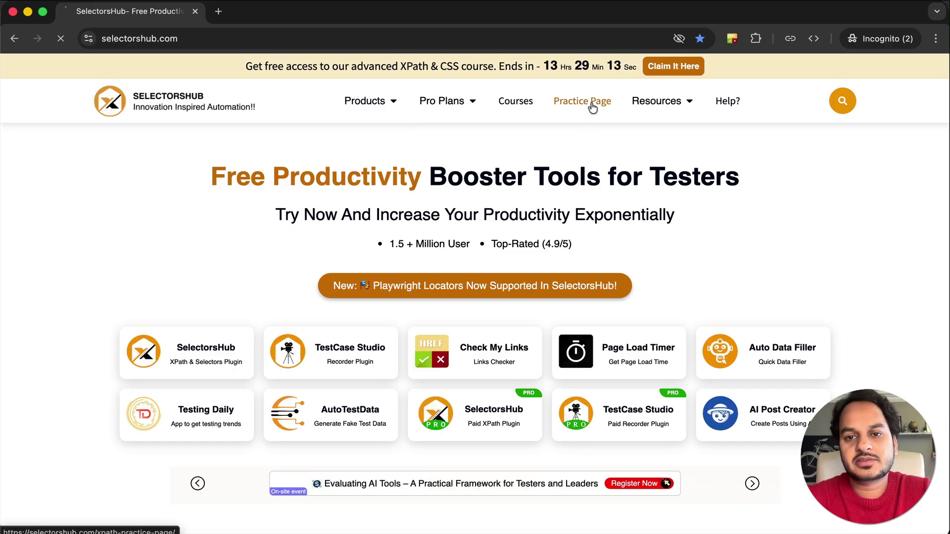
{"action": "left_click", "coordinate": [591, 105]}
- Check the User Email field's context menu, then switch to Finder
{"action": "left_click", "coordinate": [402, 418]}
{"action": "right_click", "coordinate": [402, 418]}
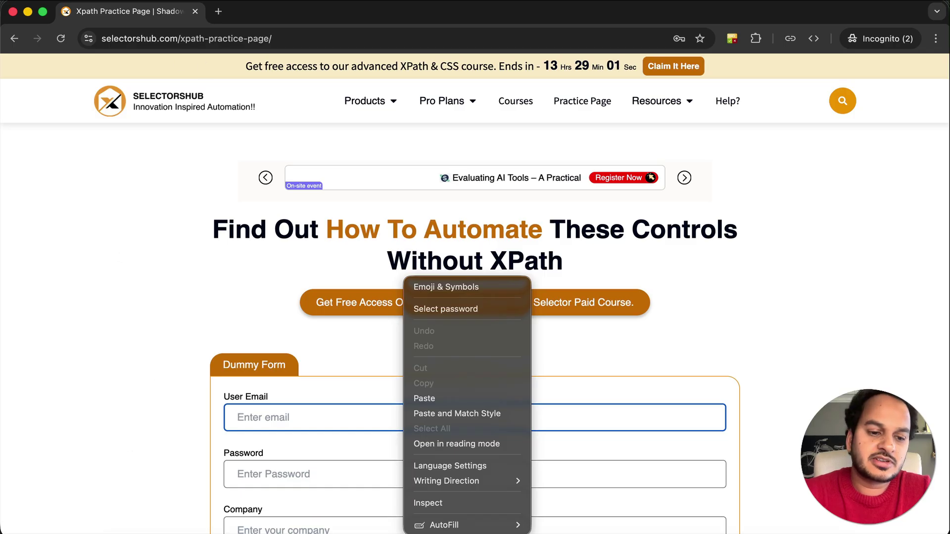
{"action": "key", "text": "super+Tab"}
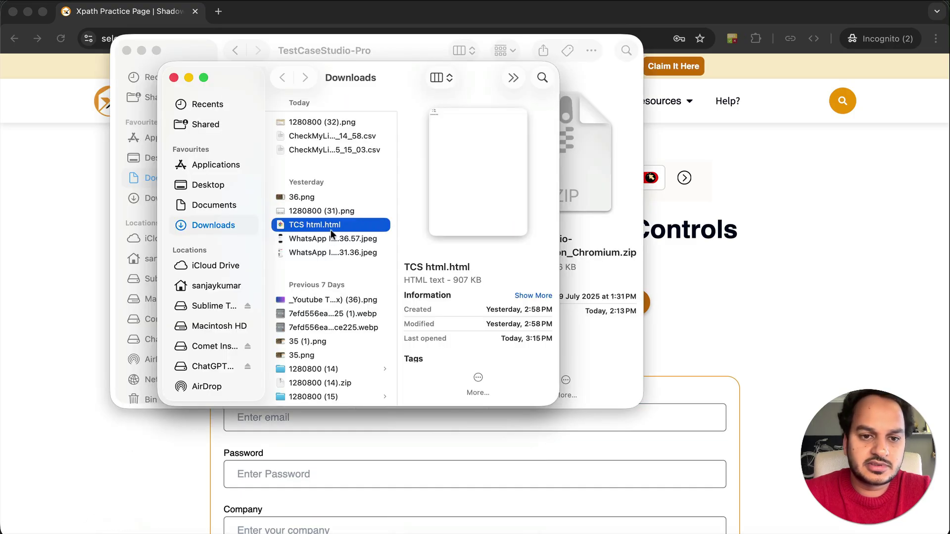
- Open TCS html.html from Downloads so its OMS submission form loads locally in Chrome
{"action": "right_click", "coordinate": [326, 227]}
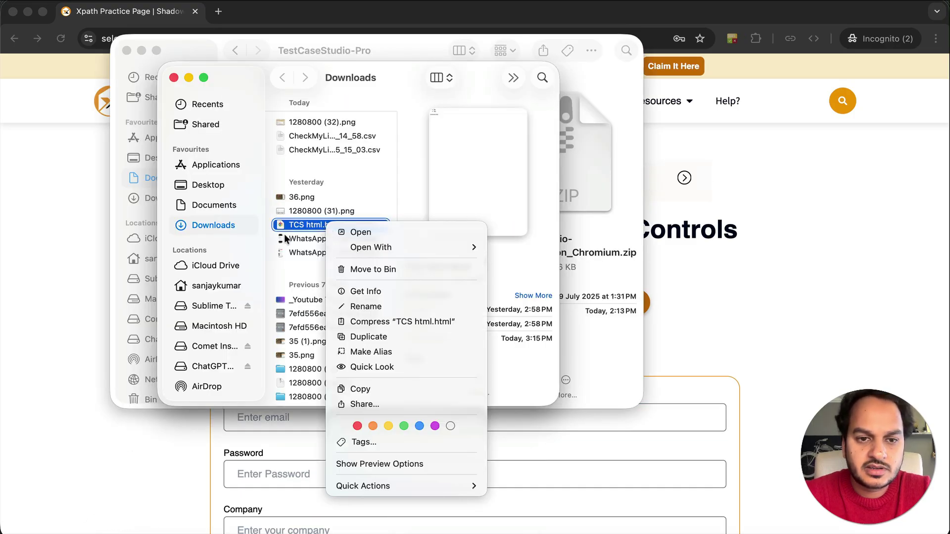
{"action": "key", "text": "Escape"}
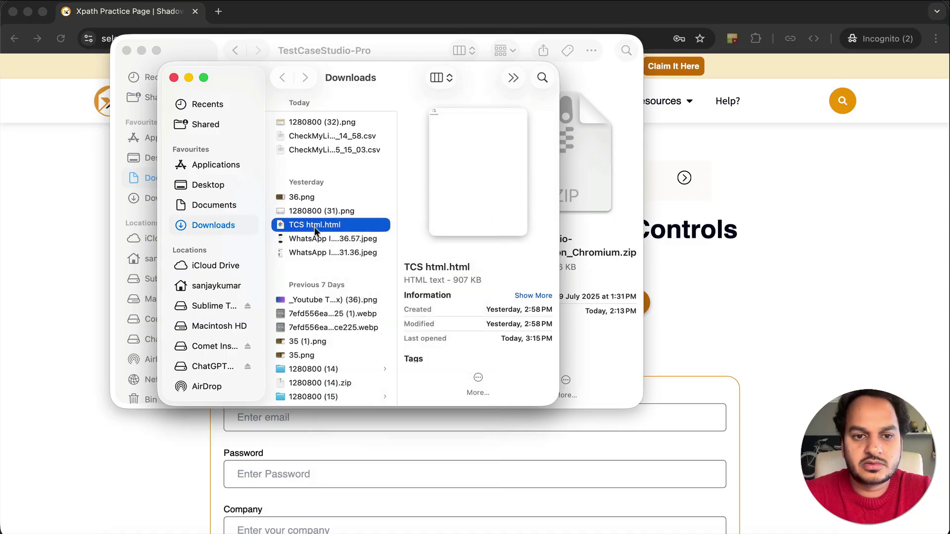
{"action": "double_click", "coordinate": [314, 227]}
{"action": "left_click", "coordinate": [411, 37]}
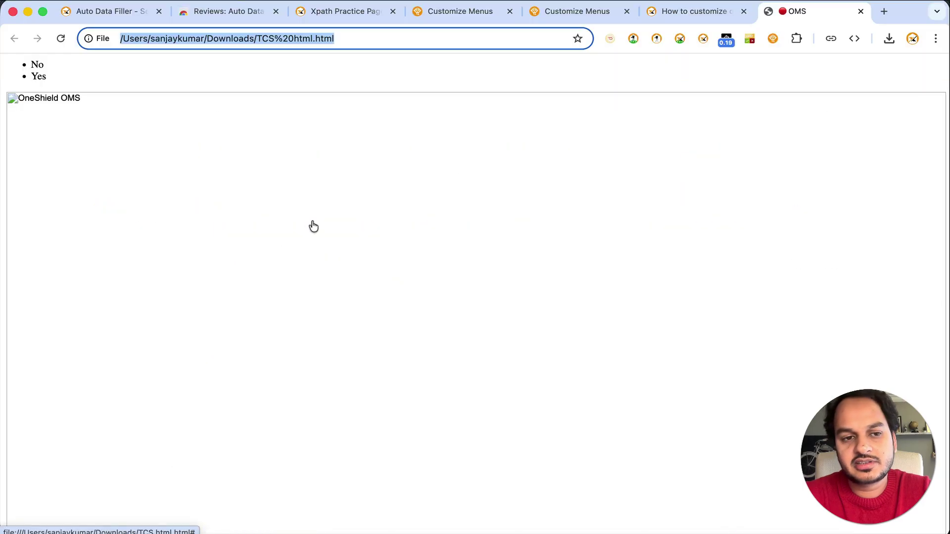
{"action": "scroll", "coordinate": [527, 293], "scroll_direction": "down", "scroll_amount": 15}
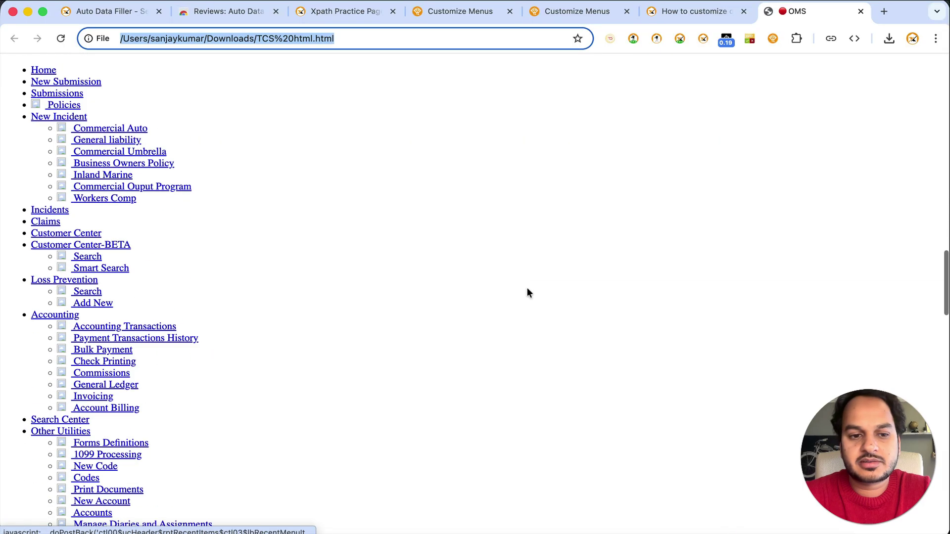
{"action": "scroll", "coordinate": [527, 293], "scroll_direction": "down", "scroll_amount": 15}
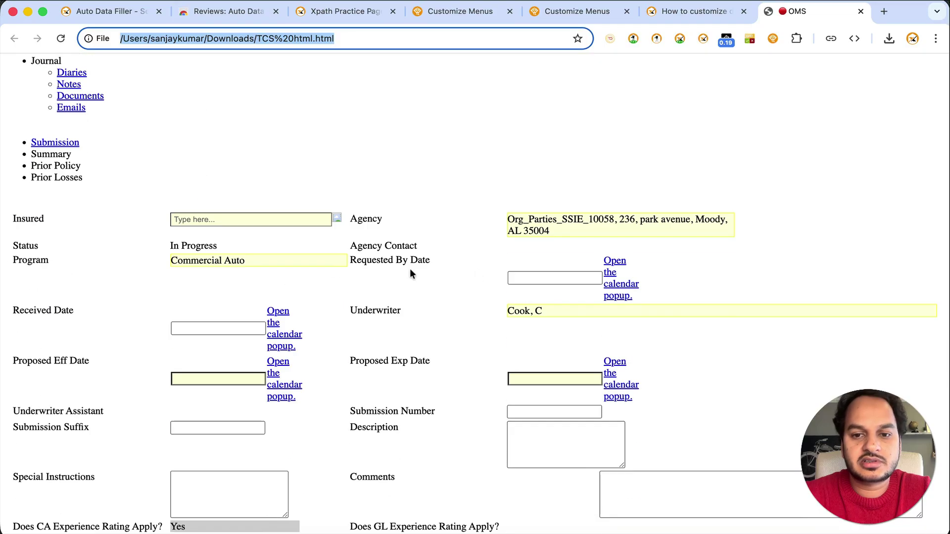
- Close the OMS tab and switch on Allow access to file URLs and Allow in Incognito for Auto Data Filler
{"action": "left_click", "coordinate": [861, 10]}
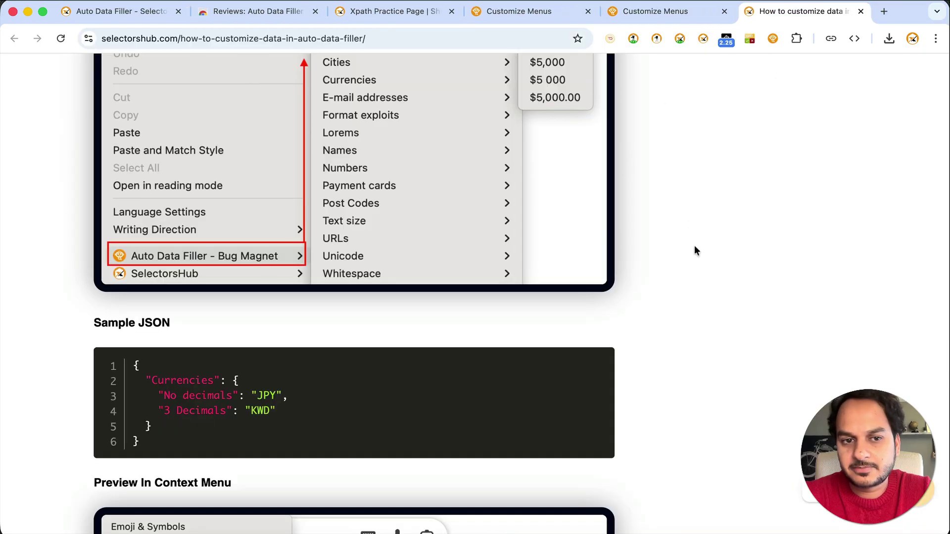
{"action": "right_click", "coordinate": [775, 38]}
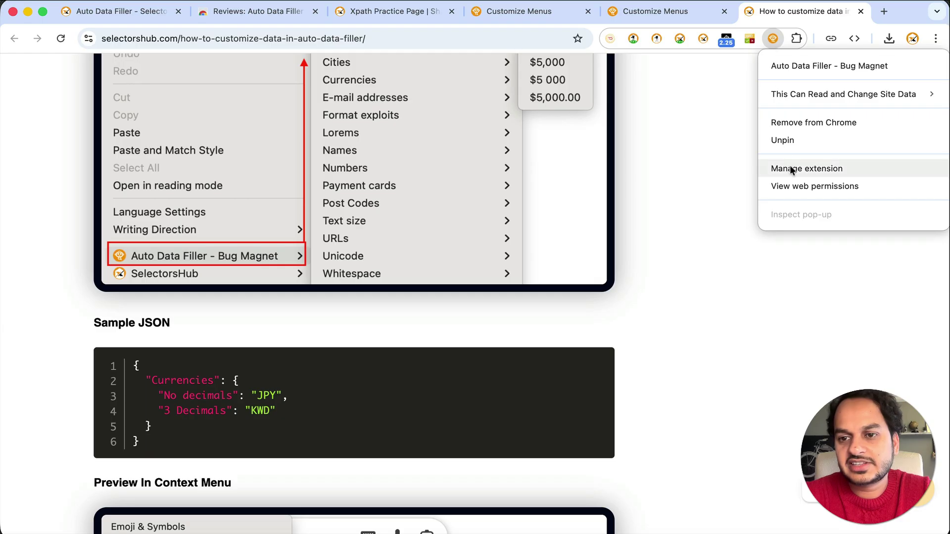
{"action": "left_click", "coordinate": [789, 165]}
{"action": "scroll", "coordinate": [362, 300], "scroll_direction": "down", "scroll_amount": 4}
{"action": "scroll", "coordinate": [361, 300], "scroll_direction": "down", "scroll_amount": 2}
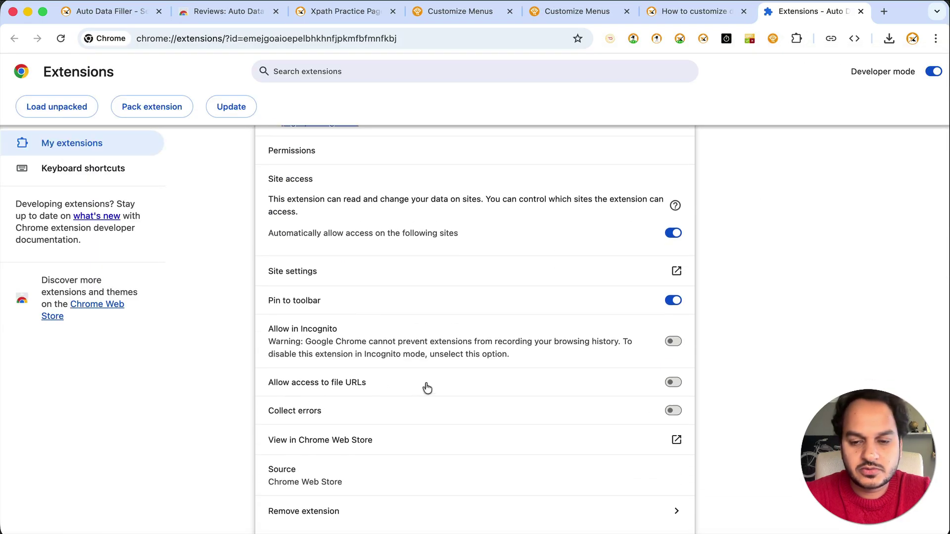
{"action": "left_click", "coordinate": [672, 382]}
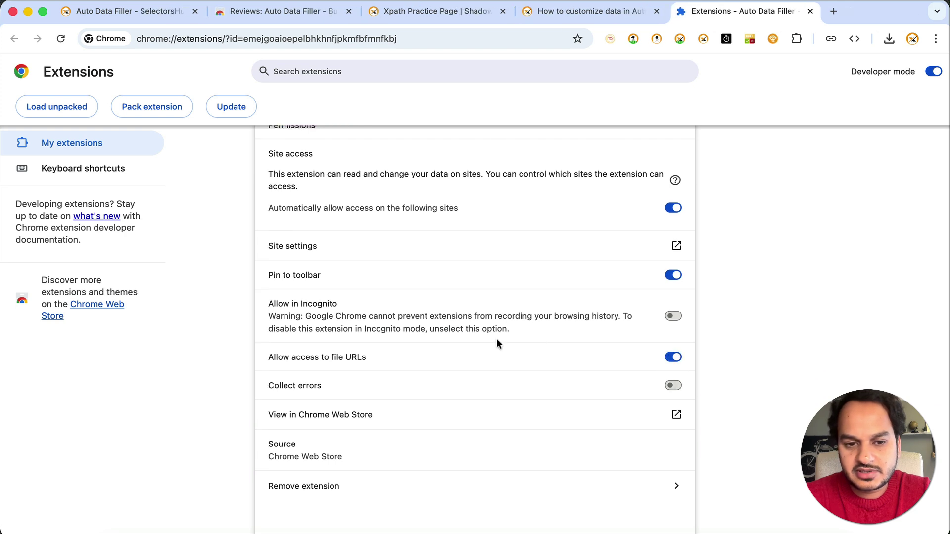
{"action": "left_click", "coordinate": [681, 316]}
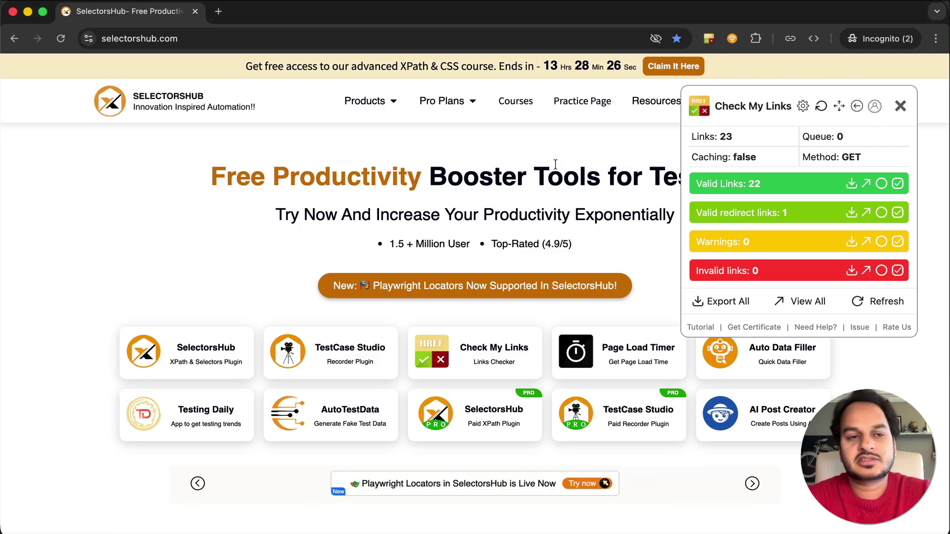
- Reload selectorshub.com in the incognito window and go to the XPath Practice Page
{"action": "left_click", "coordinate": [194, 39]}
{"action": "key", "text": "Return"}
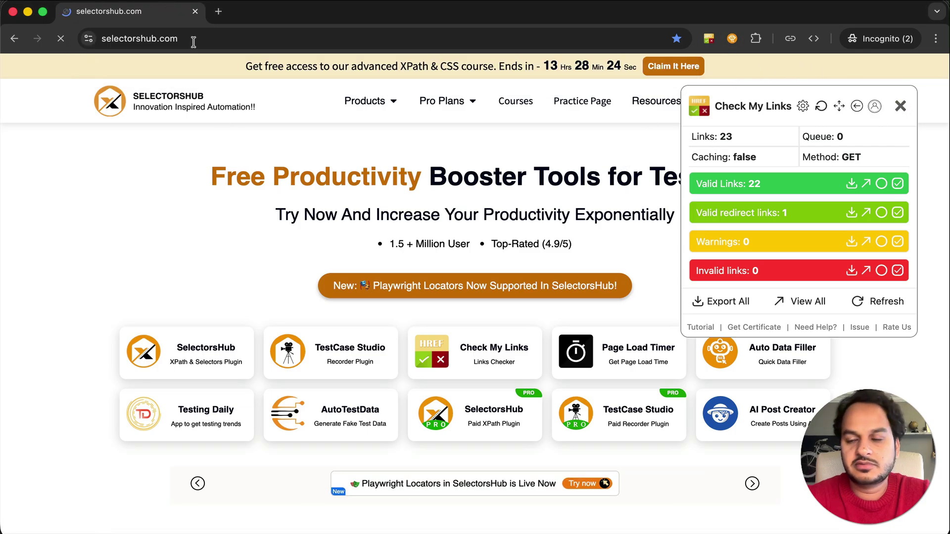
{"action": "mouse_move", "coordinate": [663, 101]}
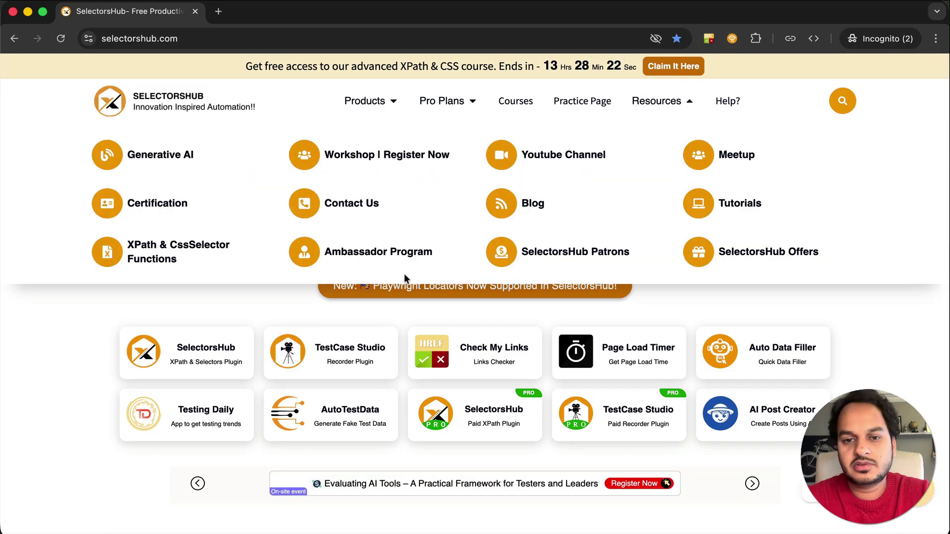
{"action": "left_click", "coordinate": [598, 100]}
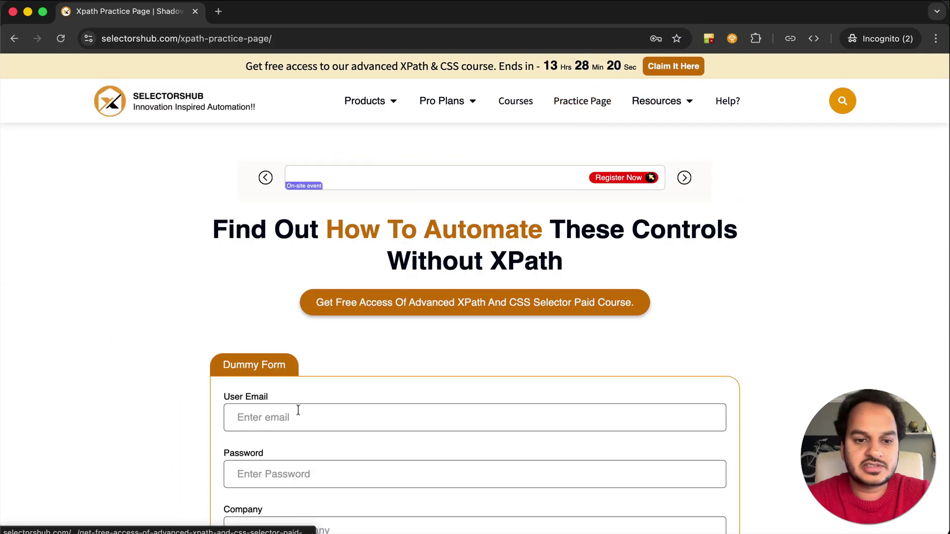
- Check the User Email field's Auto Data Filler - Bug Magnet menu for Credit Card and Payment cards
{"action": "right_click", "coordinate": [285, 424]}
{"action": "mouse_move", "coordinate": [350, 480]}
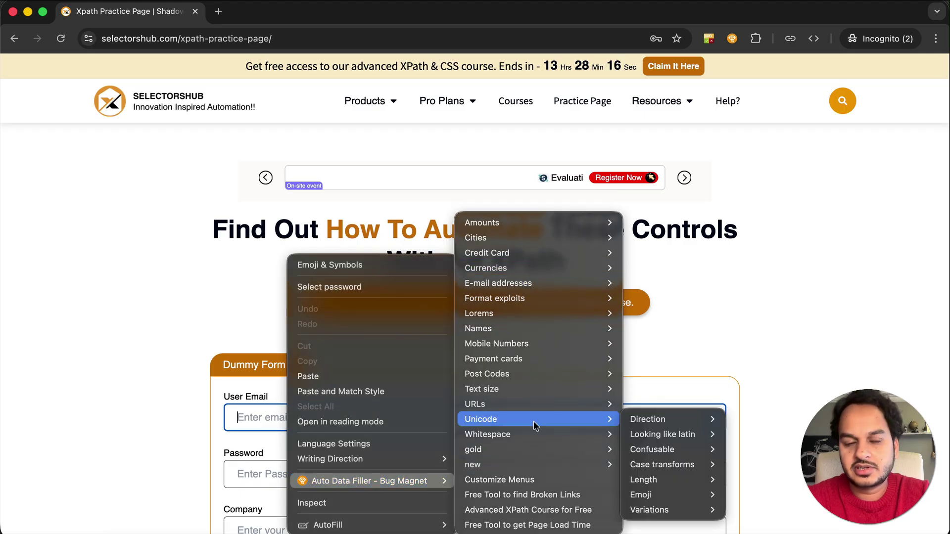
{"action": "mouse_move", "coordinate": [520, 431]}
{"action": "mouse_move", "coordinate": [497, 357]}
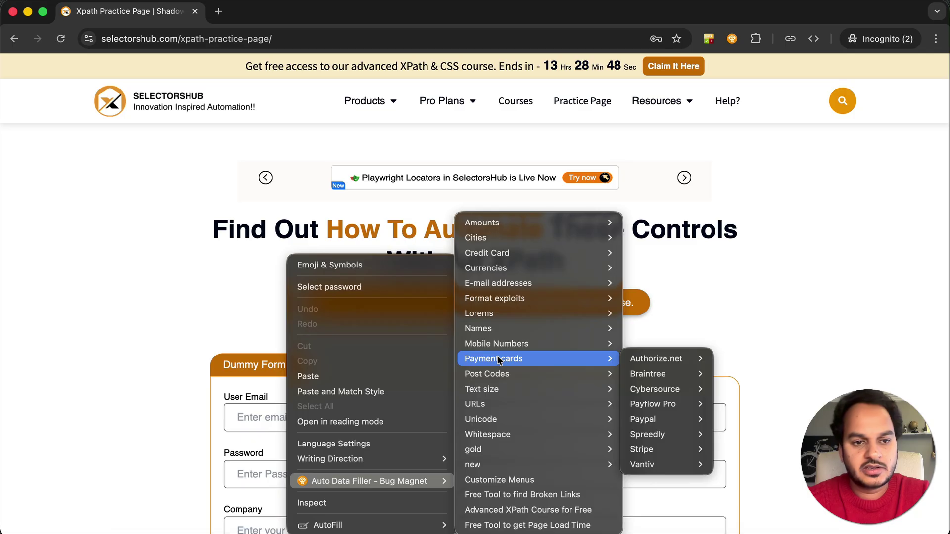
{"action": "key", "text": "super+Tab"}
{"action": "key", "text": "super+shift+Tab"}
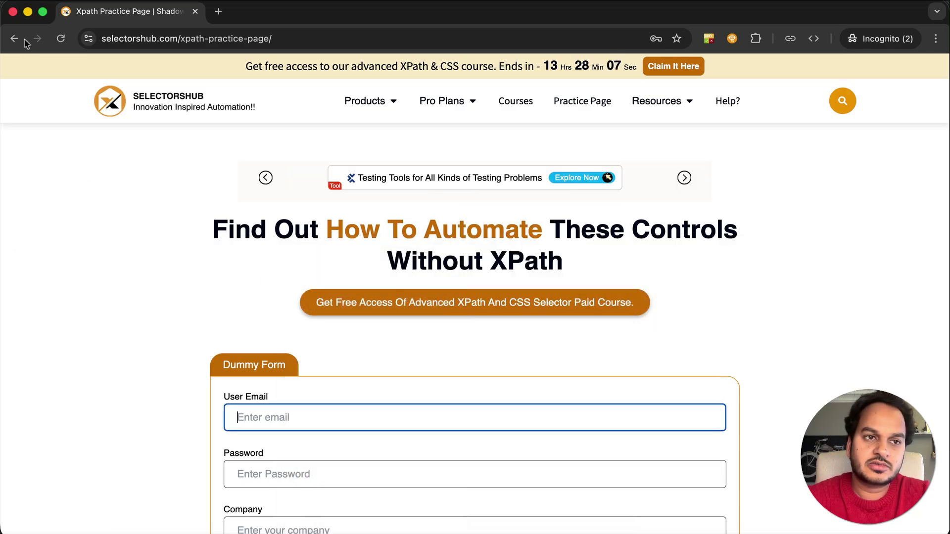
- Show the Auto Data Filler - SelectorsHub tab in the main window, scrolled to the top
{"action": "key", "text": "super+grave"}
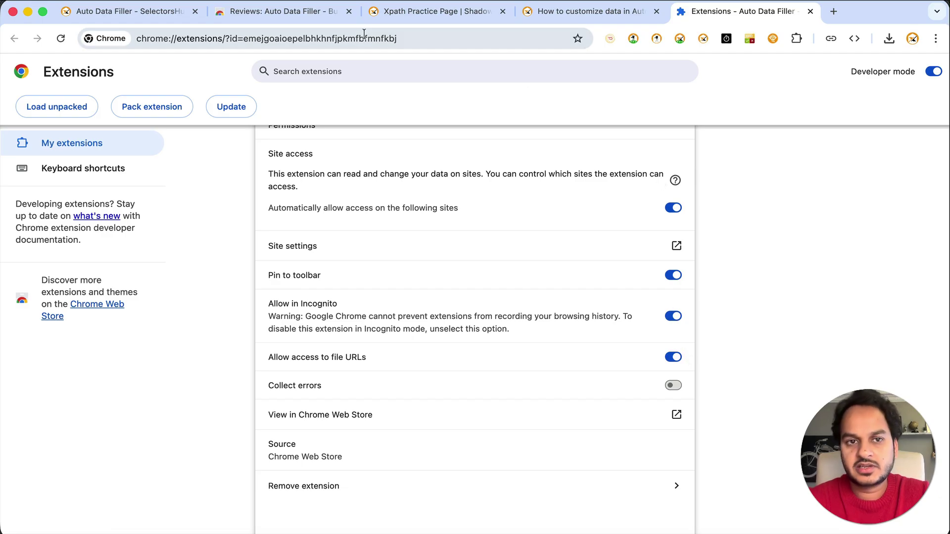
{"action": "left_click", "coordinate": [152, 15]}
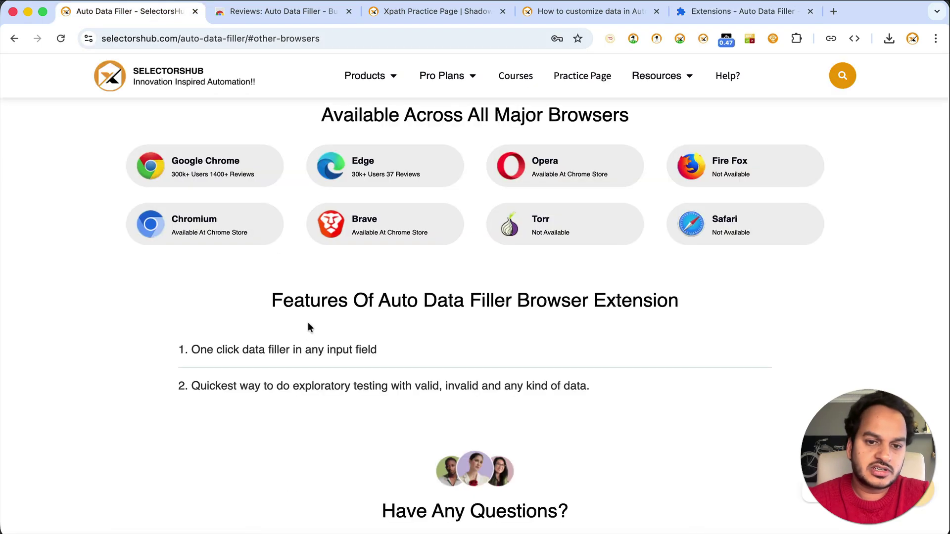
{"action": "scroll", "coordinate": [307, 322], "scroll_direction": "up", "scroll_amount": 15}
{"action": "scroll", "coordinate": [308, 326], "scroll_direction": "up", "scroll_amount": 5}
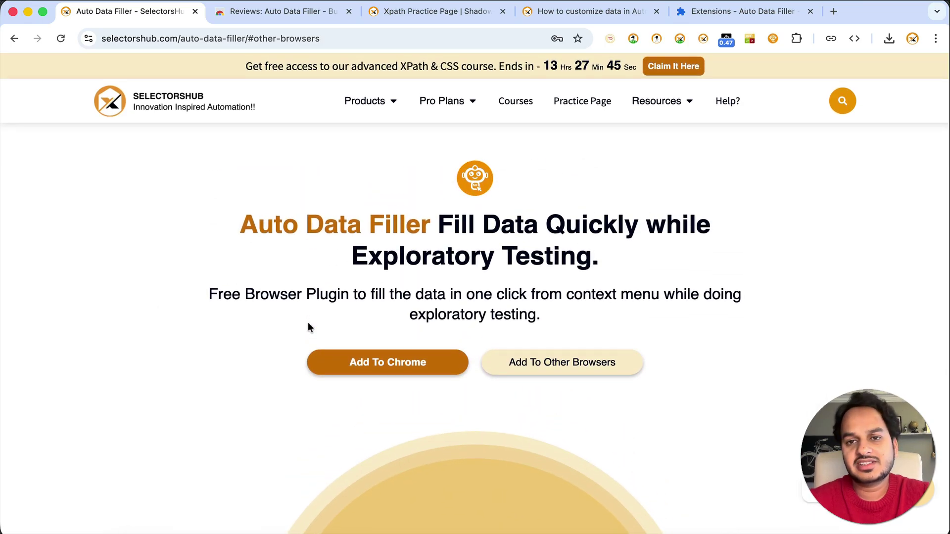